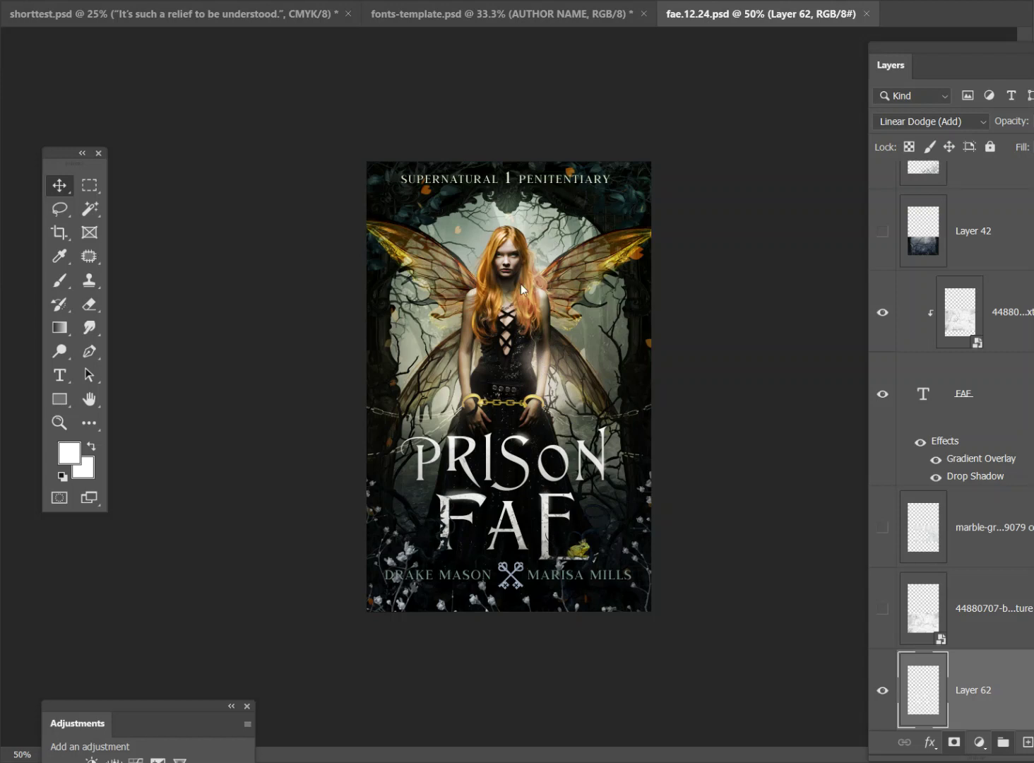
- Close the fae.12.24.psd cover and look through the text and background layers of fonts-template.psd
{"action": "key", "text": "ctrl+w"}
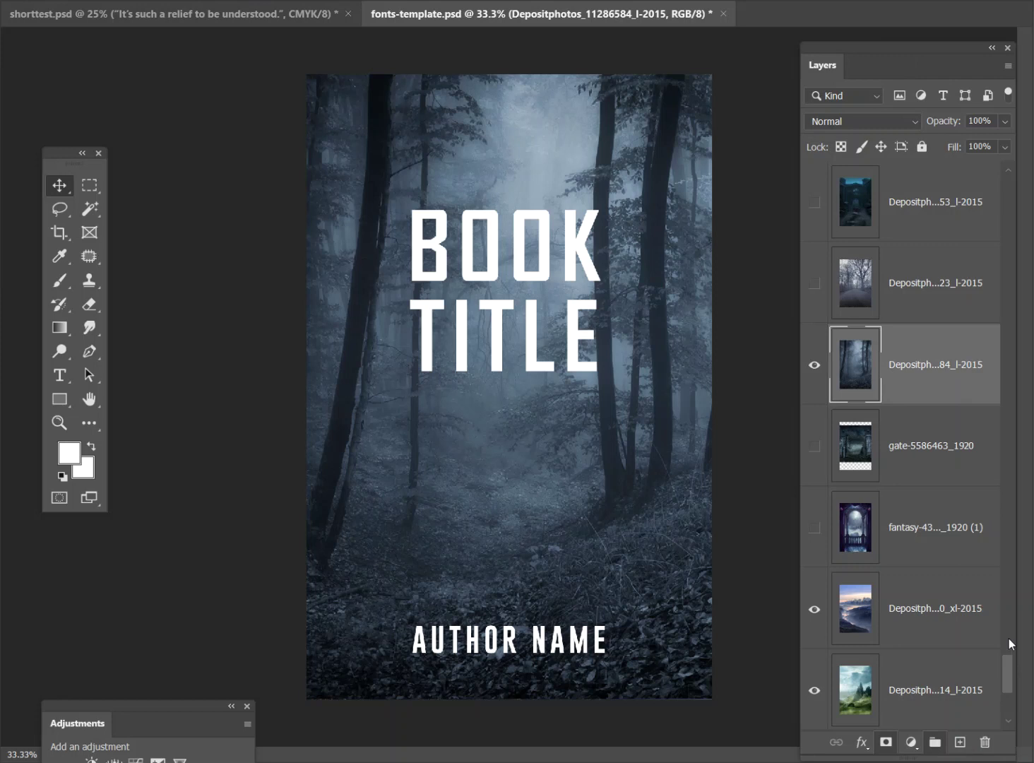
{"action": "scroll", "coordinate": [1010, 639], "scroll_direction": "up", "scroll_amount": 3}
{"action": "left_click_drag", "start_coordinate": [1009, 666], "coordinate": [998, 182]}
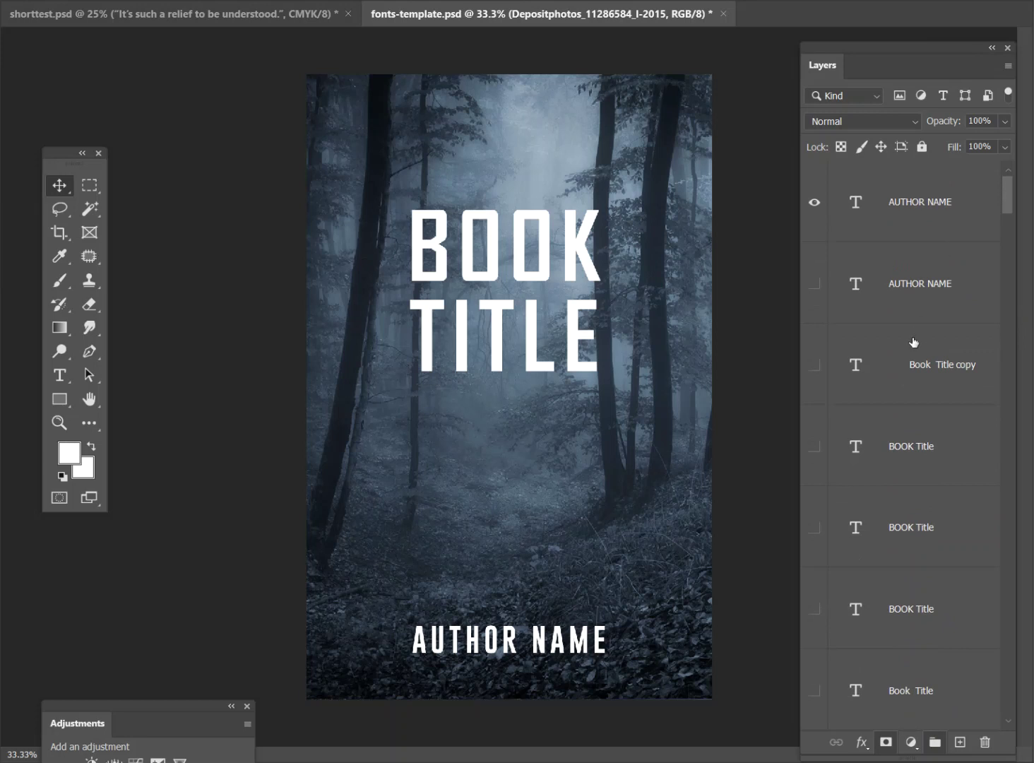
{"action": "scroll", "coordinate": [894, 431], "scroll_direction": "down", "scroll_amount": 3}
{"action": "scroll", "coordinate": [894, 431], "scroll_direction": "down", "scroll_amount": 10}
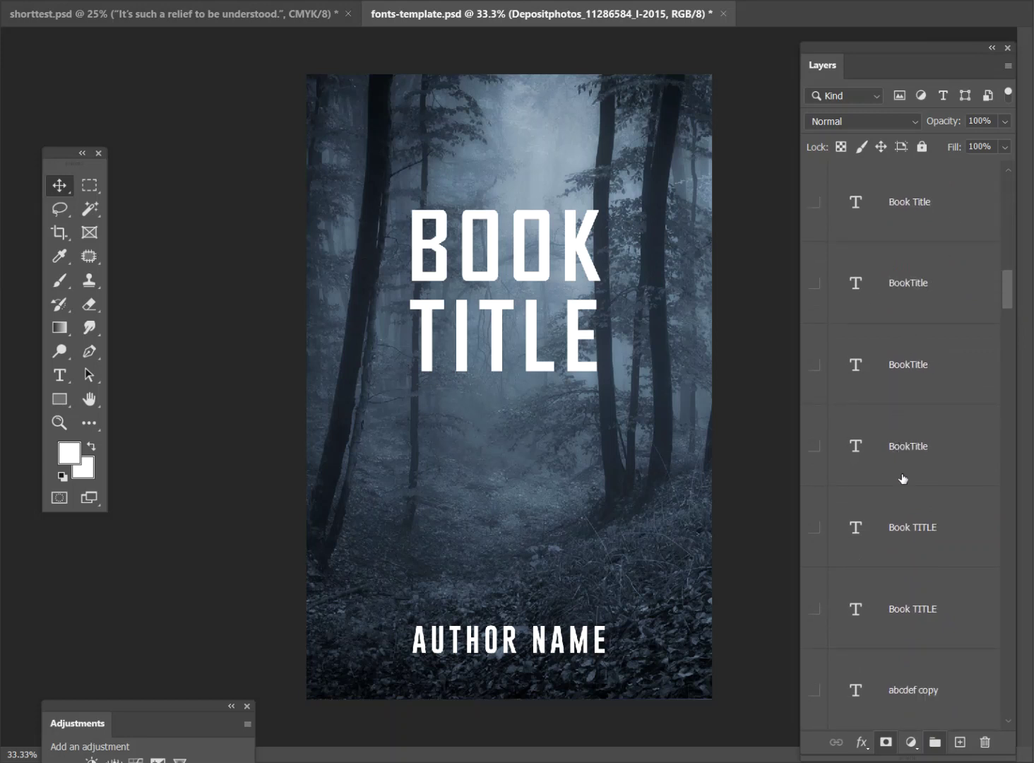
{"action": "scroll", "coordinate": [905, 495], "scroll_direction": "down", "scroll_amount": 5}
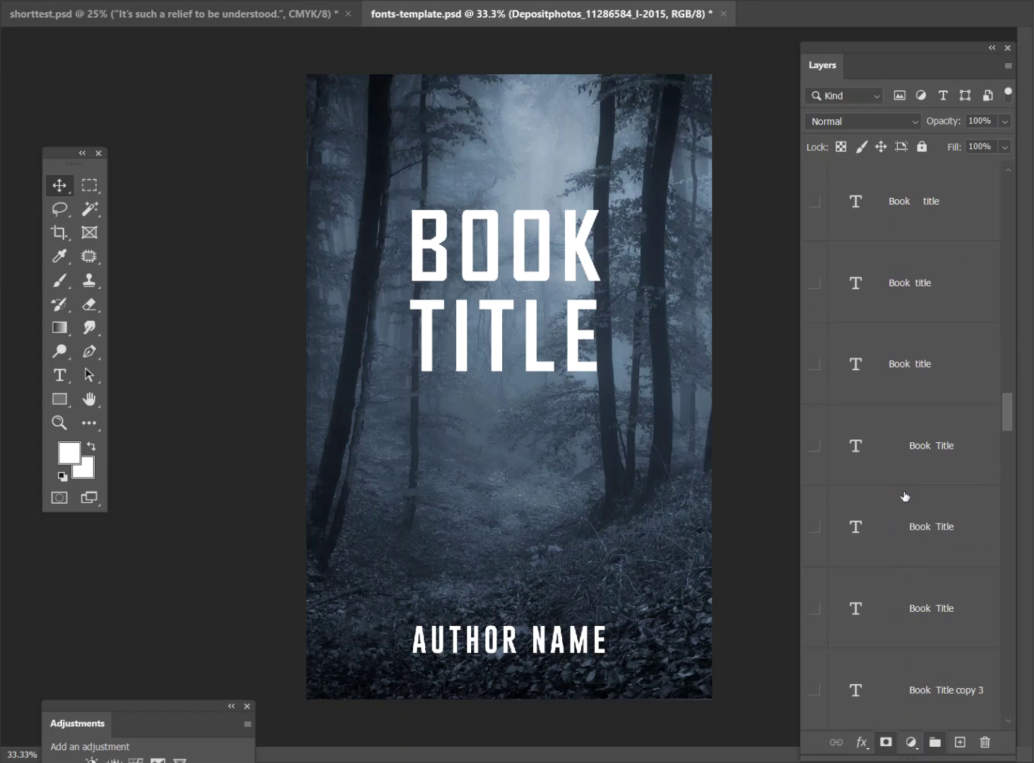
{"action": "scroll", "coordinate": [905, 499], "scroll_direction": "down", "scroll_amount": 3}
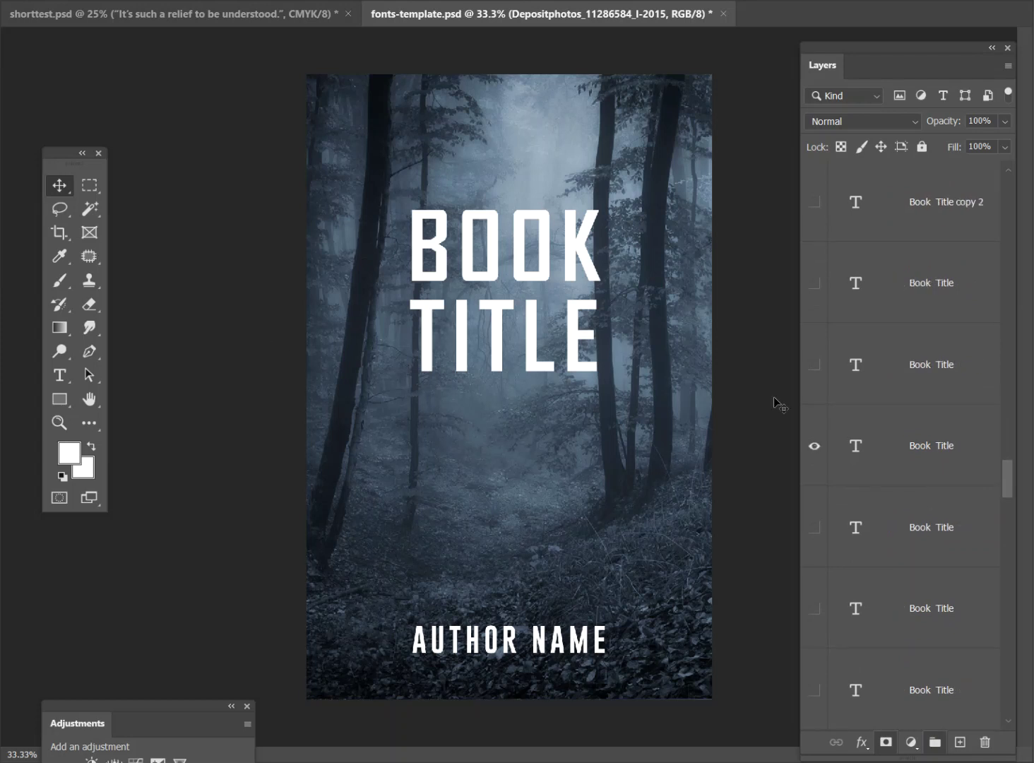
{"action": "scroll", "coordinate": [828, 483], "scroll_direction": "down", "scroll_amount": 2}
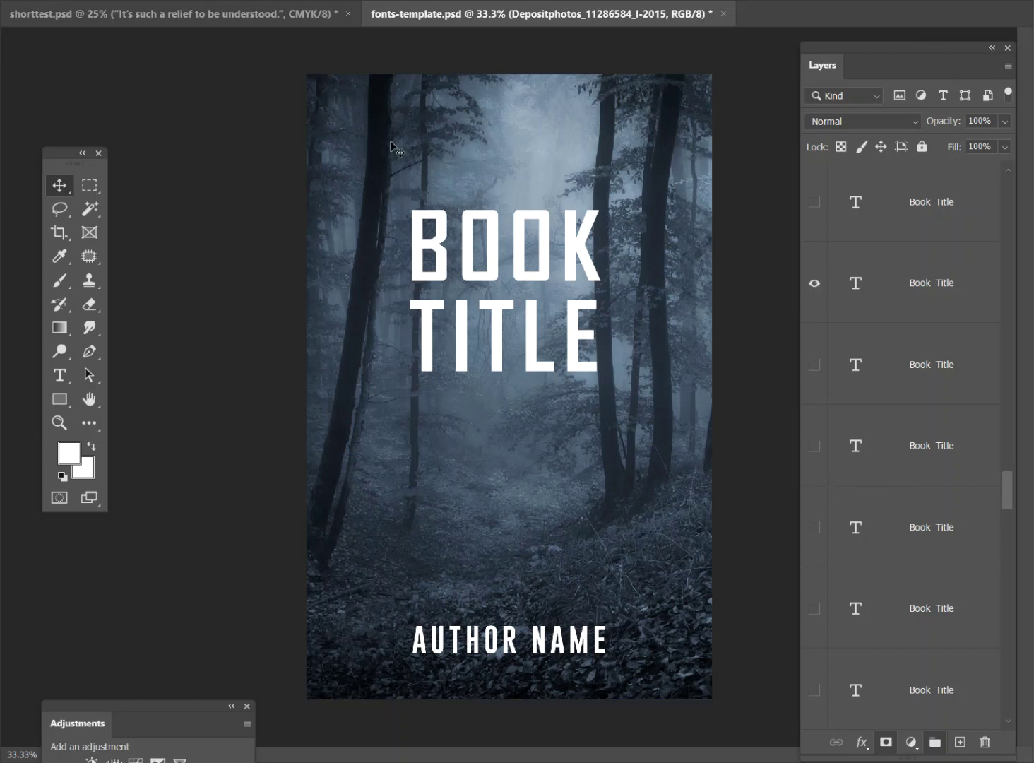
{"action": "scroll", "coordinate": [892, 480], "scroll_direction": "down", "scroll_amount": 2}
{"action": "scroll", "coordinate": [907, 527], "scroll_direction": "down", "scroll_amount": 5}
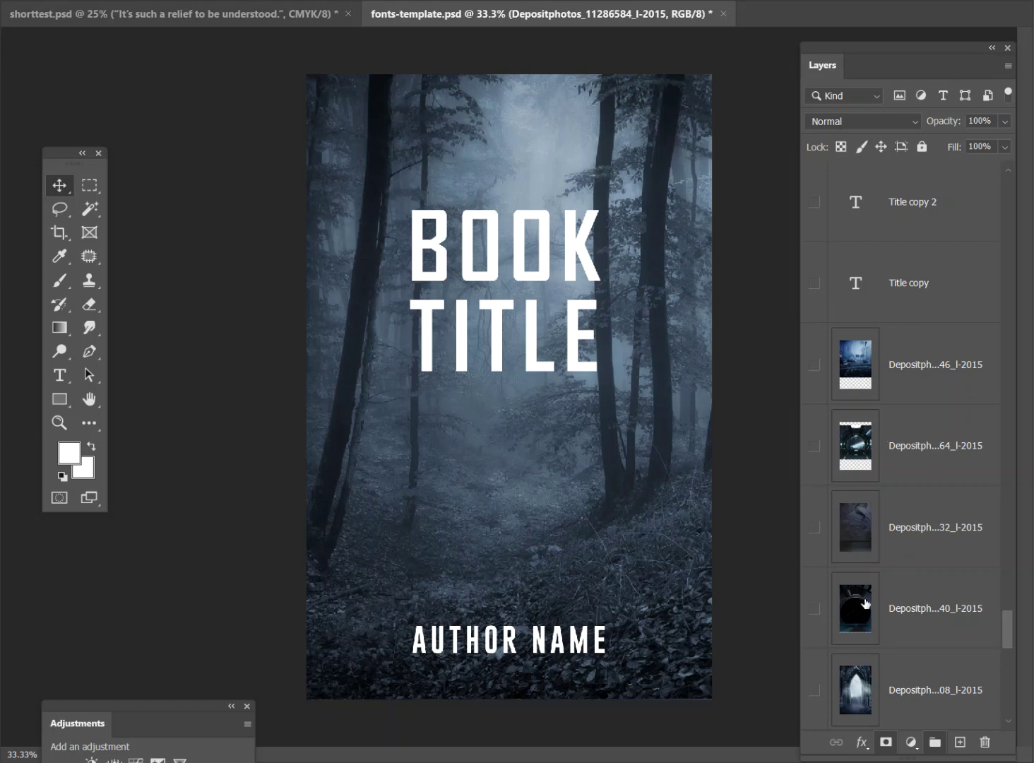
{"action": "scroll", "coordinate": [905, 555], "scroll_direction": "down", "scroll_amount": 5}
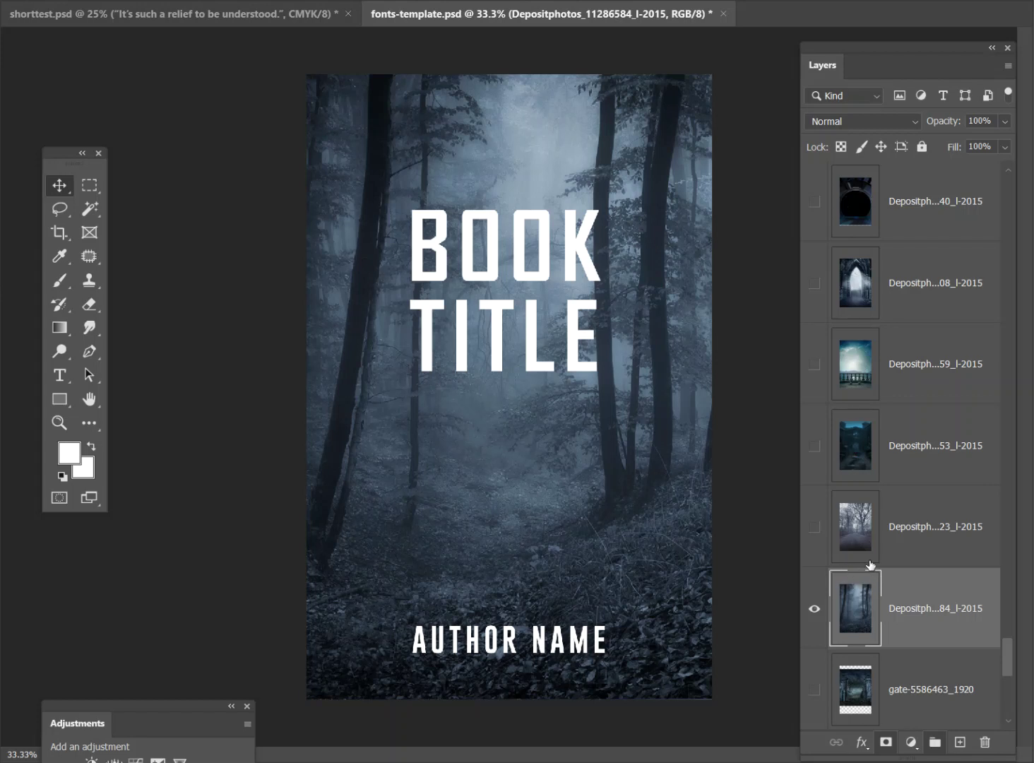
{"action": "scroll", "coordinate": [870, 564], "scroll_direction": "up", "scroll_amount": 4}
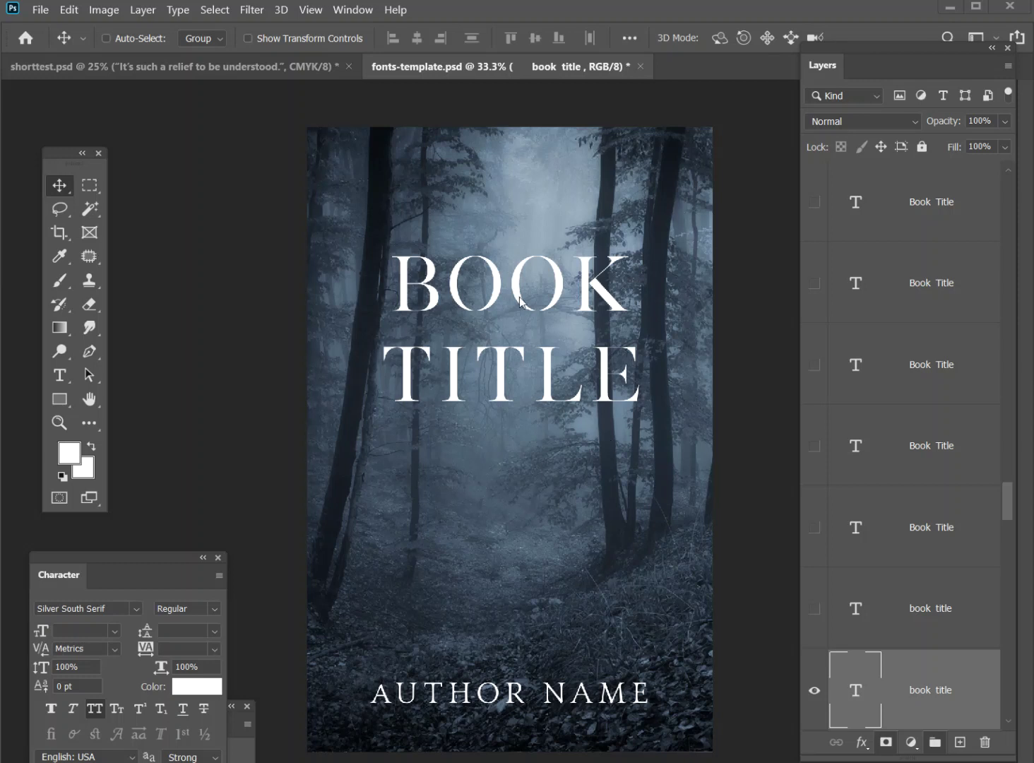
- Move the Silver South Serif book title up near the cover's upper edge and hide its text layer
{"action": "scroll", "coordinate": [866, 621], "scroll_direction": "down", "scroll_amount": 2}
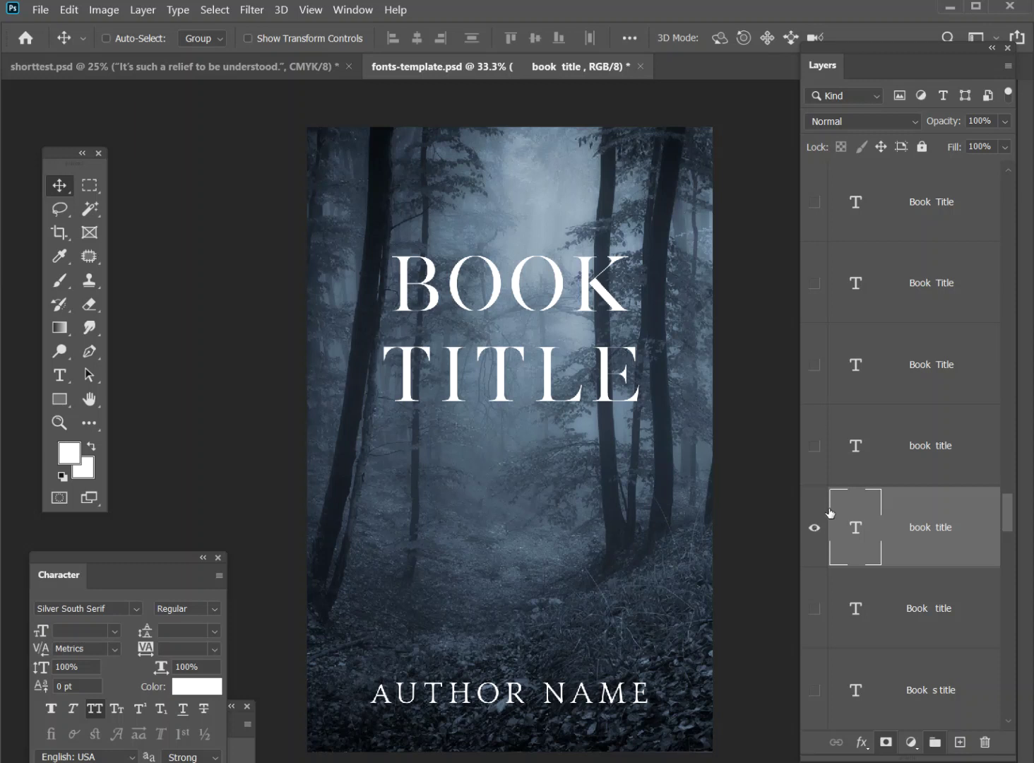
{"action": "left_click_drag", "start_coordinate": [497, 380], "coordinate": [501, 312]}
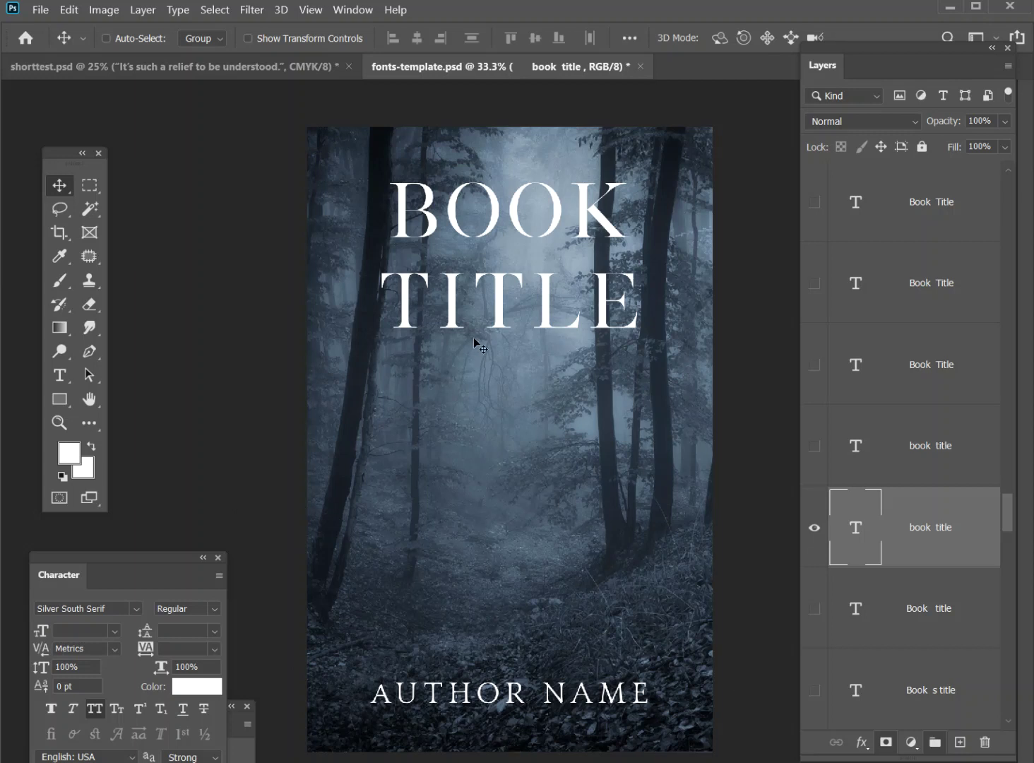
{"action": "left_click", "coordinate": [813, 527]}
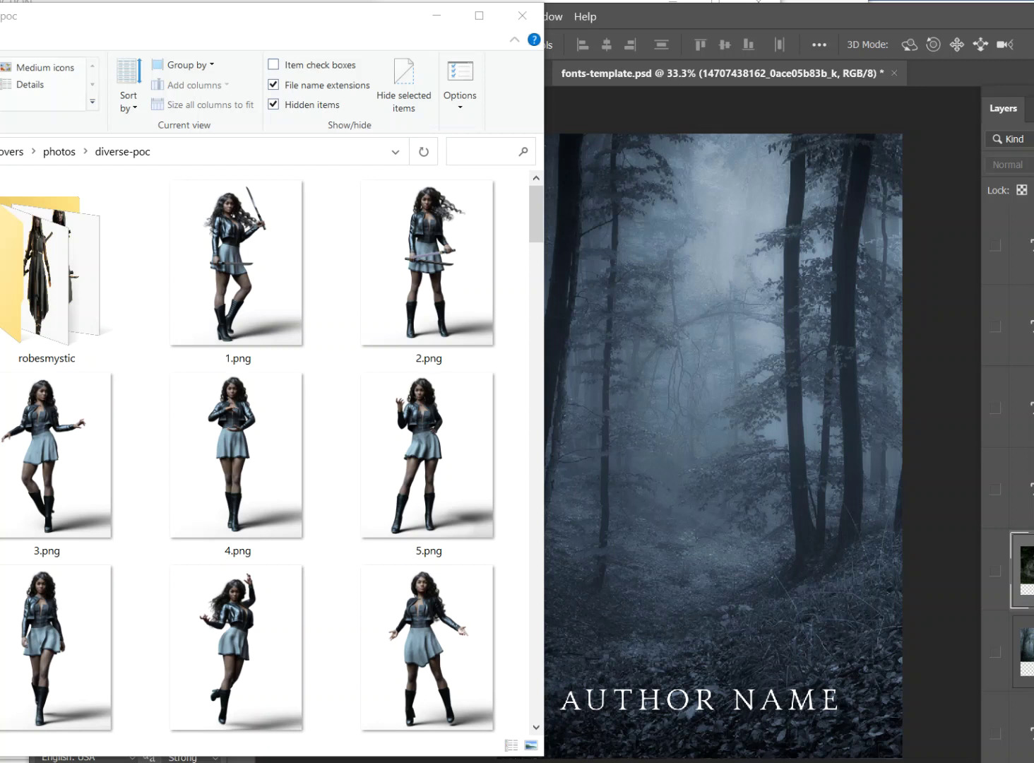
- Browse the diverse-poc photo folder in File Explorer and preview Depositphotos_148585297_l-2015.jpg at full size
{"action": "scroll", "coordinate": [360, 332], "scroll_direction": "down", "scroll_amount": 5}
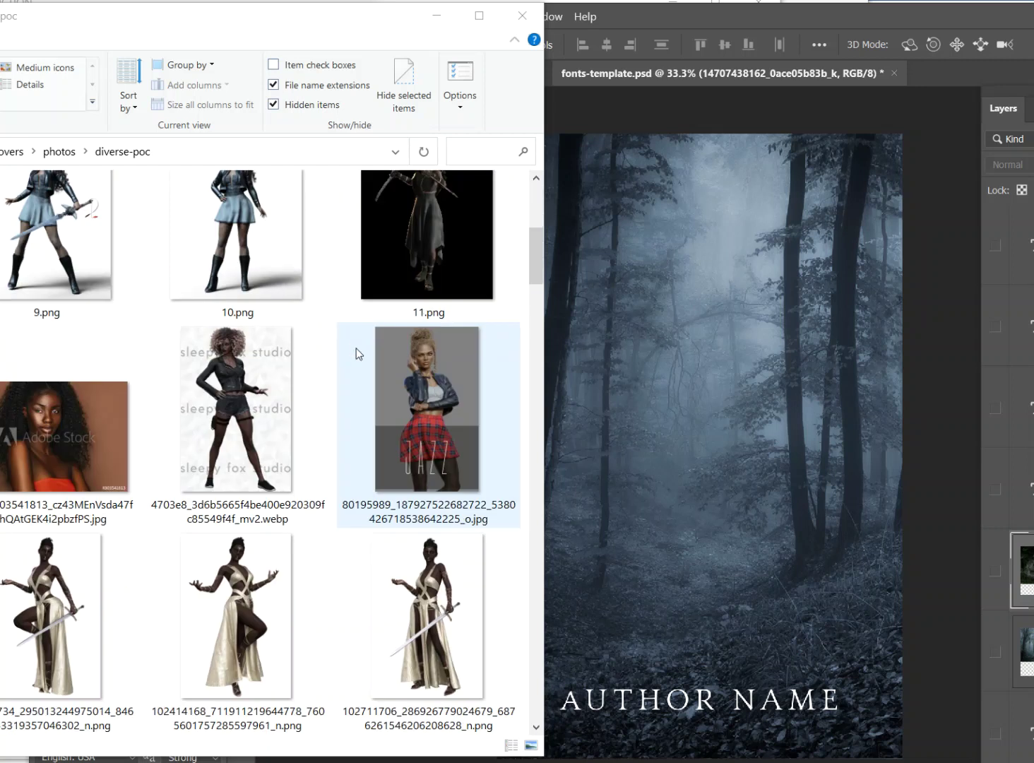
{"action": "scroll", "coordinate": [349, 347], "scroll_direction": "down", "scroll_amount": 5}
{"action": "left_click_drag", "start_coordinate": [544, 318], "coordinate": [542, 404]}
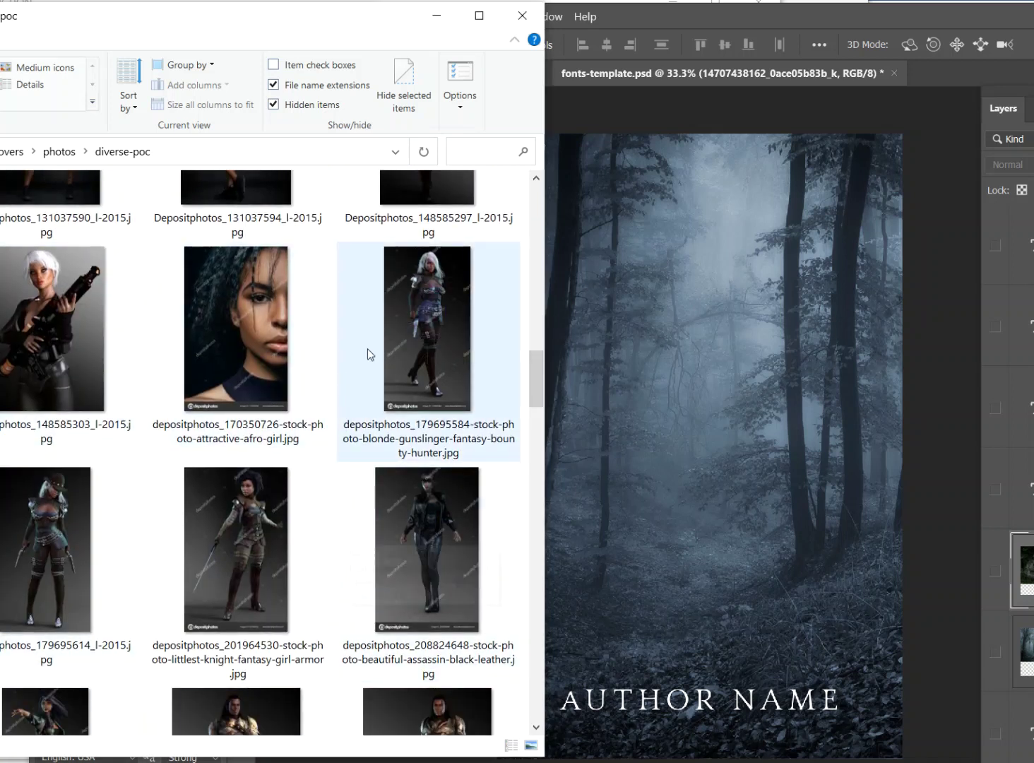
{"action": "left_click_drag", "start_coordinate": [540, 366], "coordinate": [539, 354]}
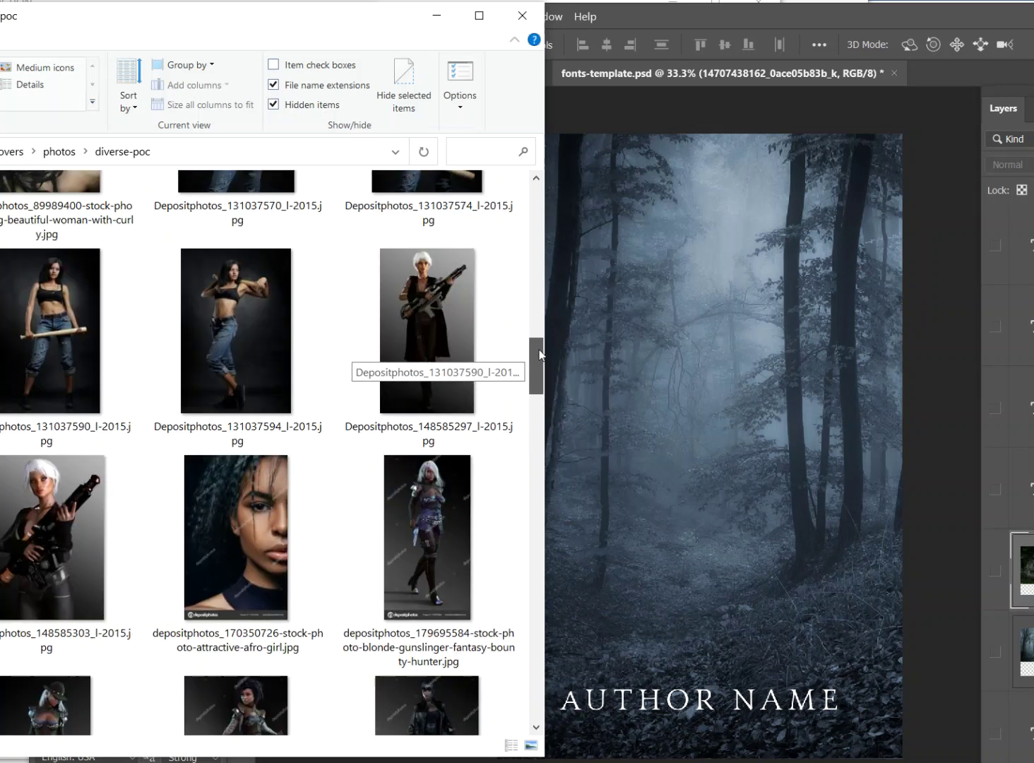
{"action": "left_click_drag", "start_coordinate": [539, 355], "coordinate": [539, 358]}
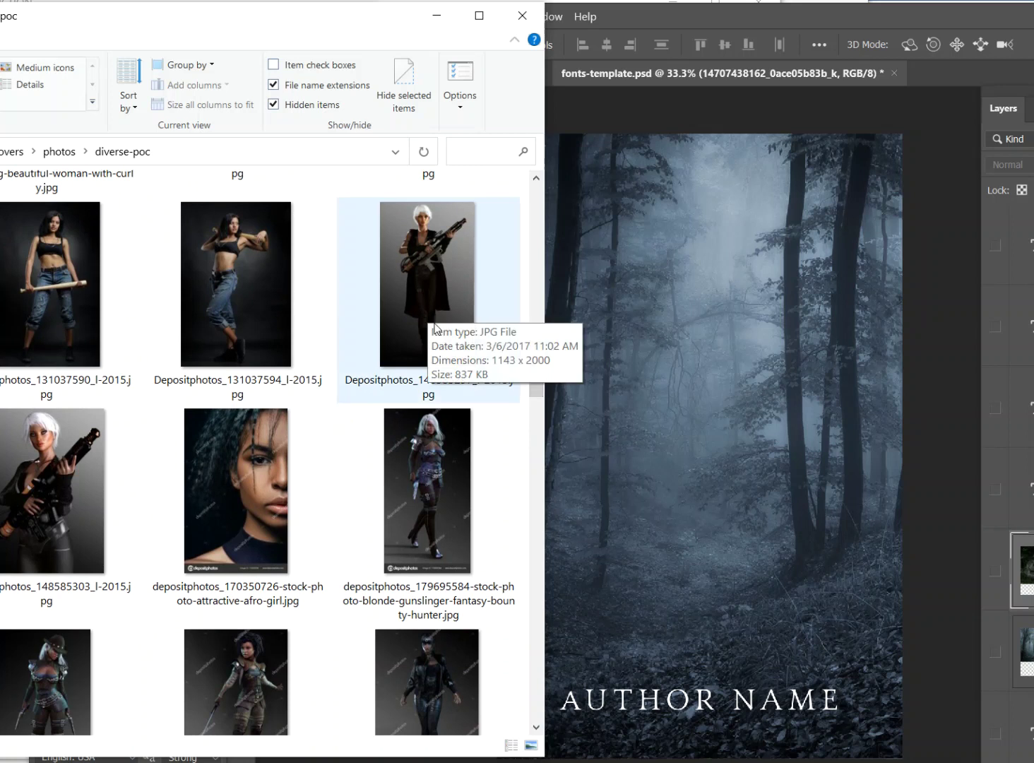
{"action": "double_click", "coordinate": [413, 314]}
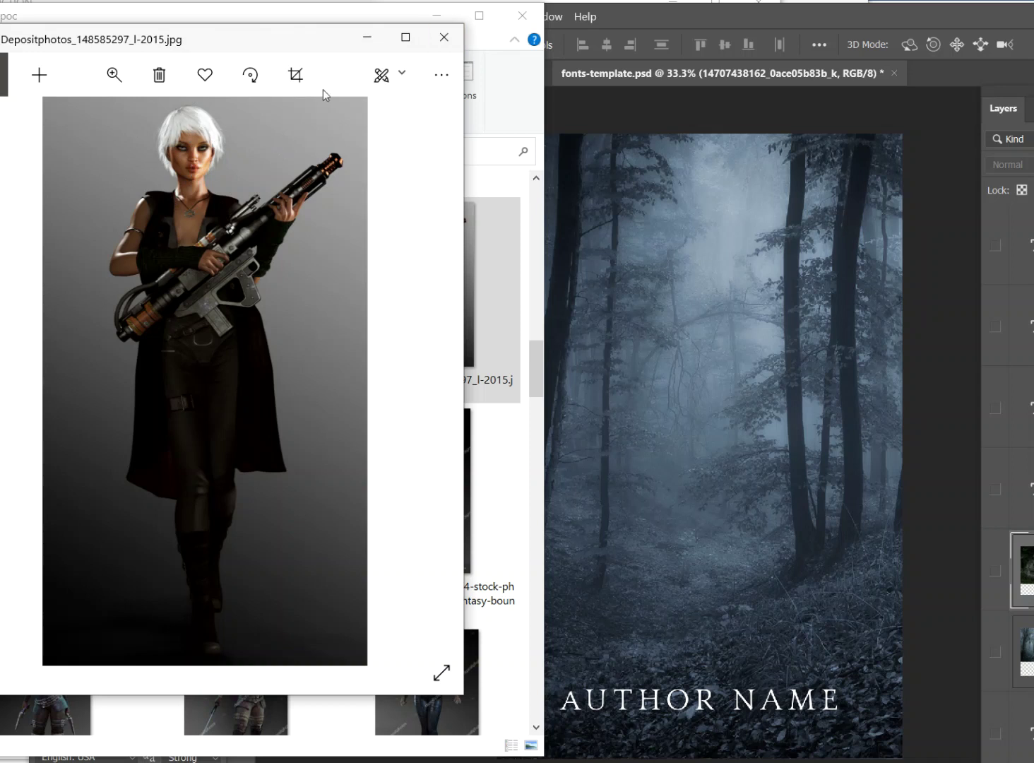
{"action": "left_click", "coordinate": [443, 36]}
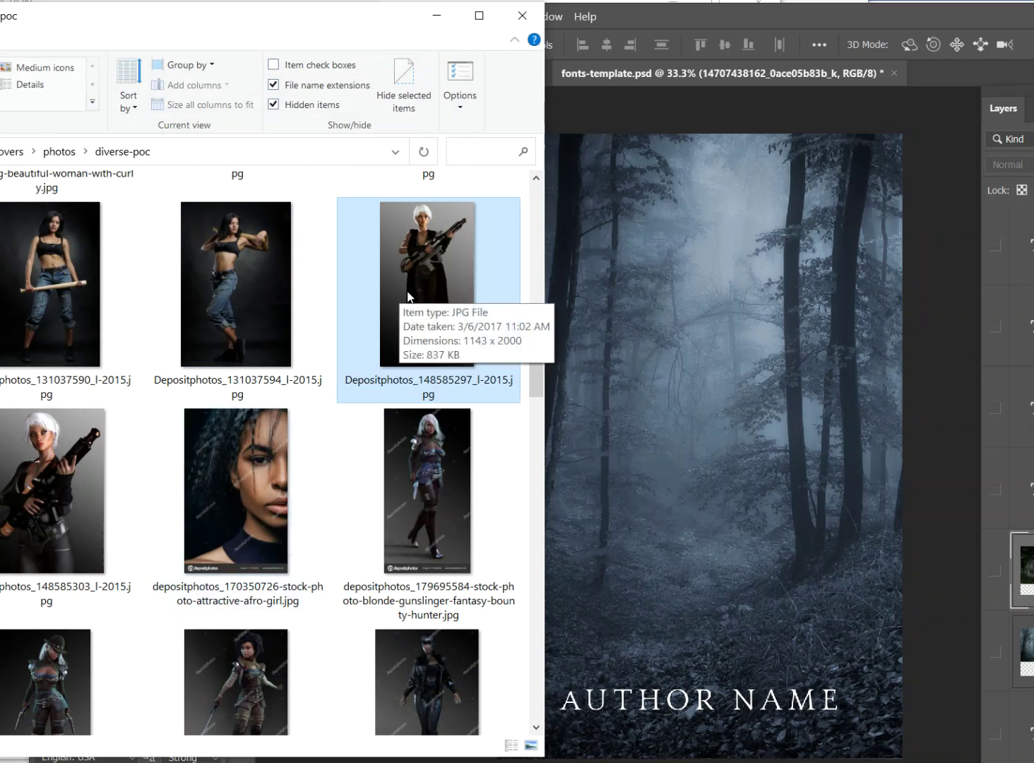
- Preview Depositphotos_131037570_l-2015.jpg and daisy03_Camera.png at full size, closing each preview
{"action": "scroll", "coordinate": [409, 297], "scroll_direction": "up", "scroll_amount": 5}
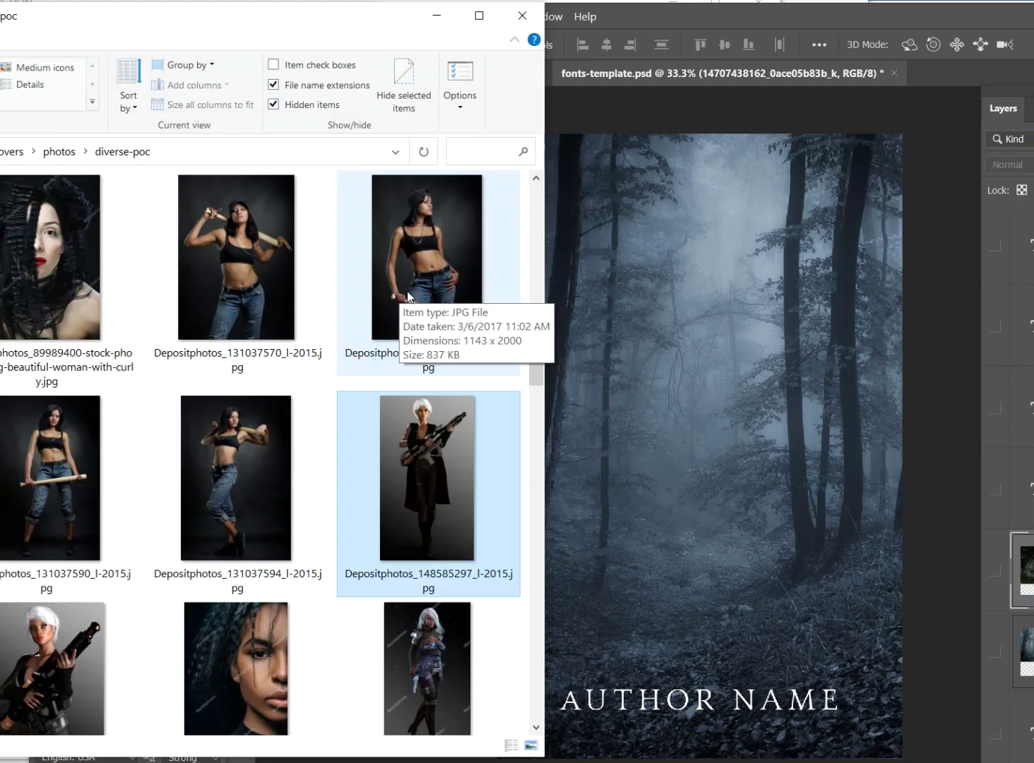
{"action": "left_click", "coordinate": [188, 406]}
{"action": "double_click", "coordinate": [188, 407]}
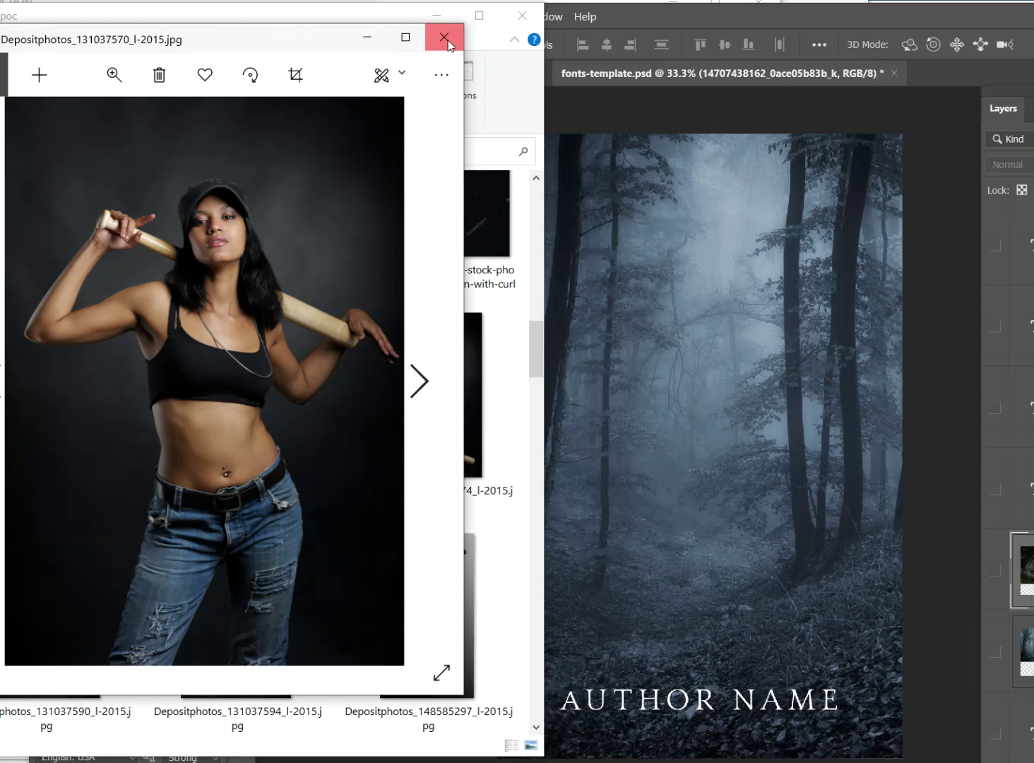
{"action": "left_click", "coordinate": [445, 40]}
{"action": "scroll", "coordinate": [327, 275], "scroll_direction": "up", "scroll_amount": 5}
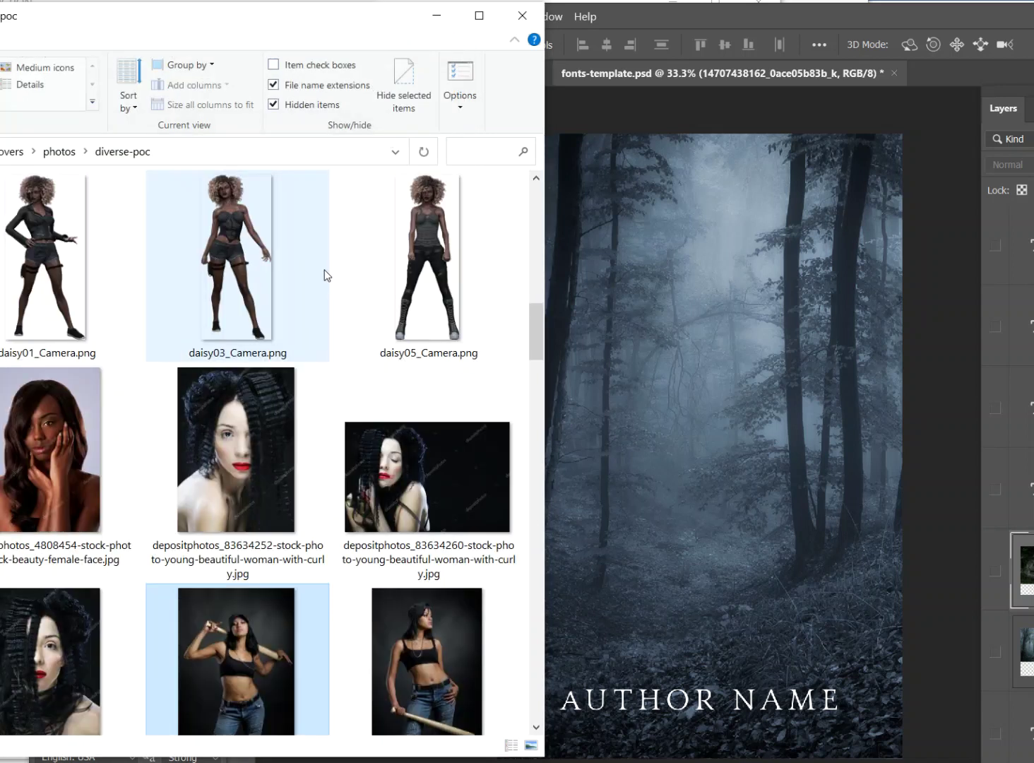
{"action": "double_click", "coordinate": [266, 280]}
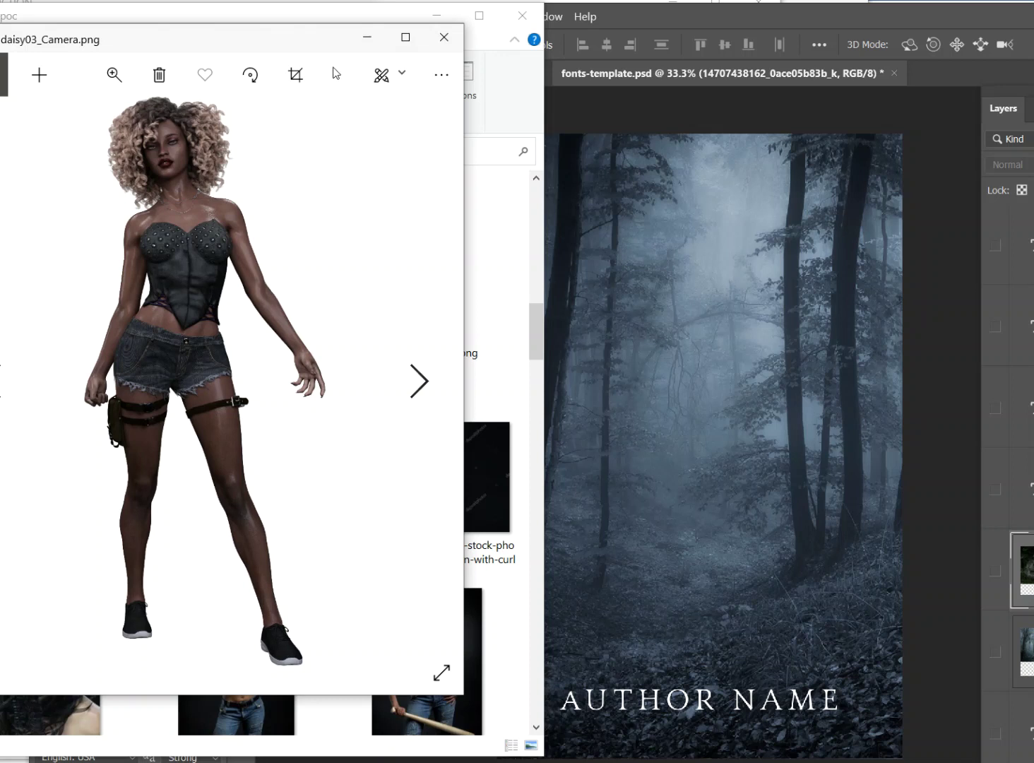
{"action": "left_click", "coordinate": [443, 38]}
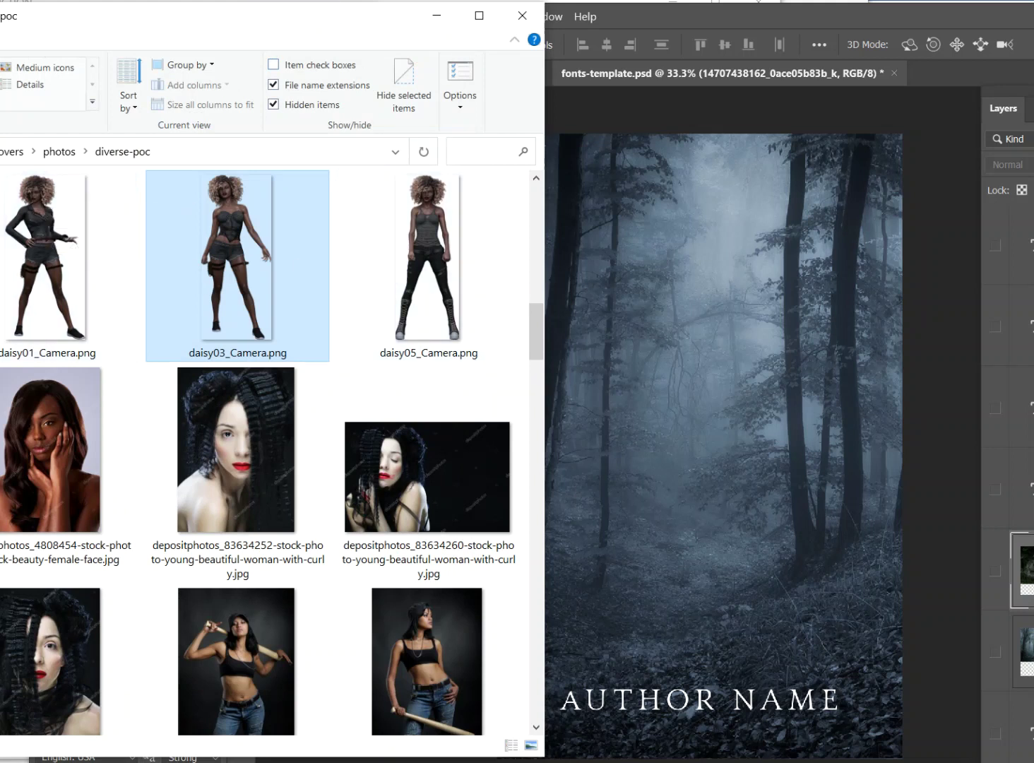
- Look through the remaining character photos in the diverse-poc folder for possible cover figures
{"action": "scroll", "coordinate": [260, 286], "scroll_direction": "up", "scroll_amount": 3}
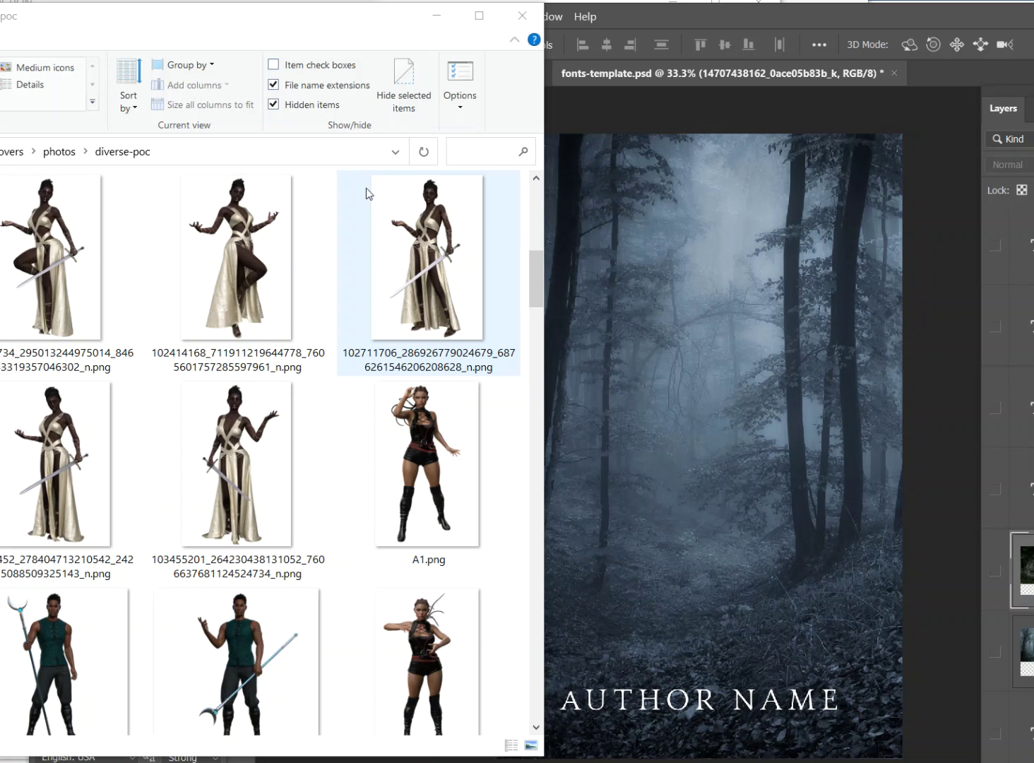
{"action": "scroll", "coordinate": [461, 410], "scroll_direction": "up", "scroll_amount": 9}
{"action": "scroll", "coordinate": [436, 450], "scroll_direction": "down", "scroll_amount": 8}
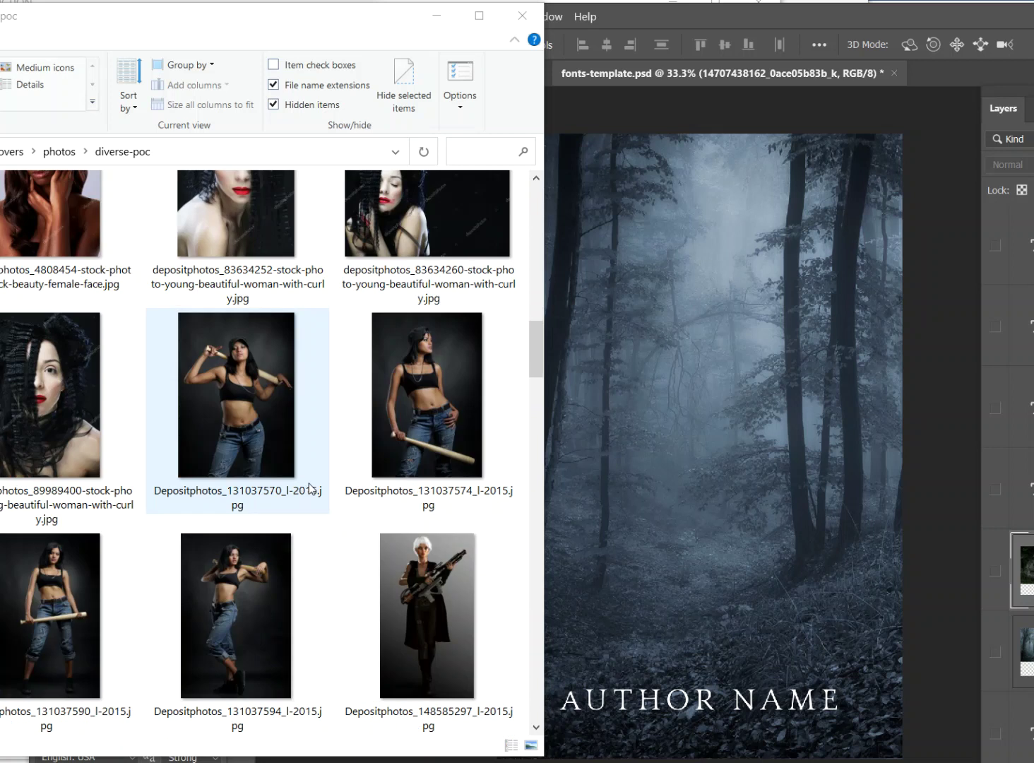
{"action": "scroll", "coordinate": [310, 488], "scroll_direction": "down", "scroll_amount": 6}
{"action": "scroll", "coordinate": [310, 487], "scroll_direction": "down", "scroll_amount": 3}
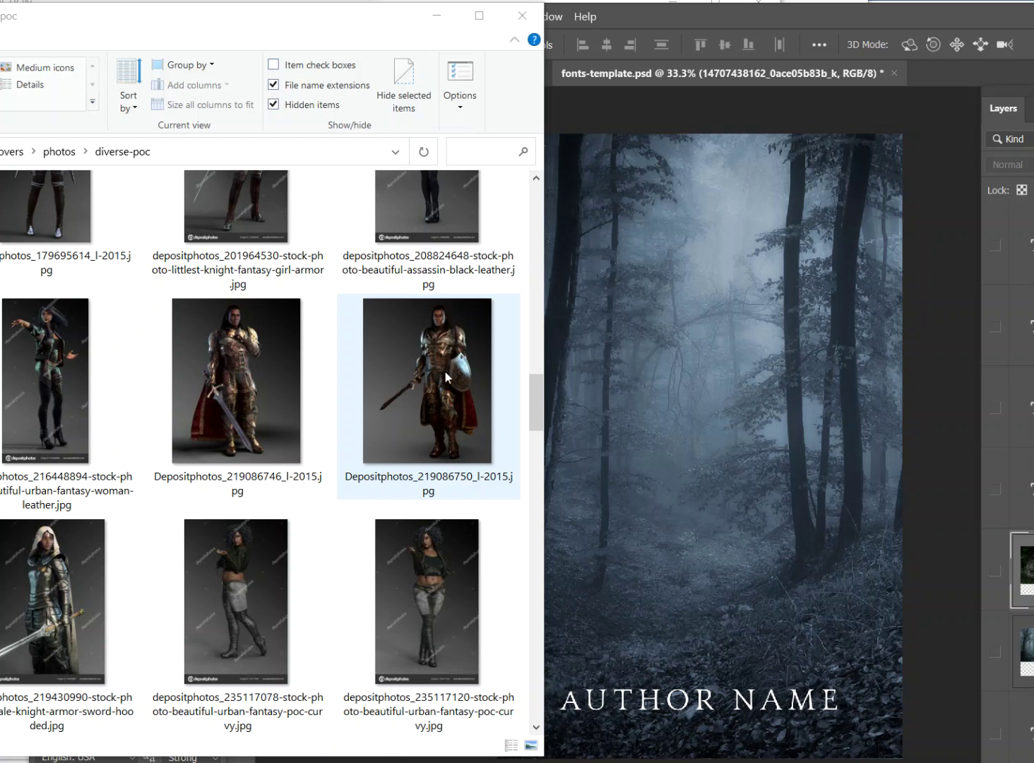
{"action": "scroll", "coordinate": [446, 376], "scroll_direction": "down", "scroll_amount": 2}
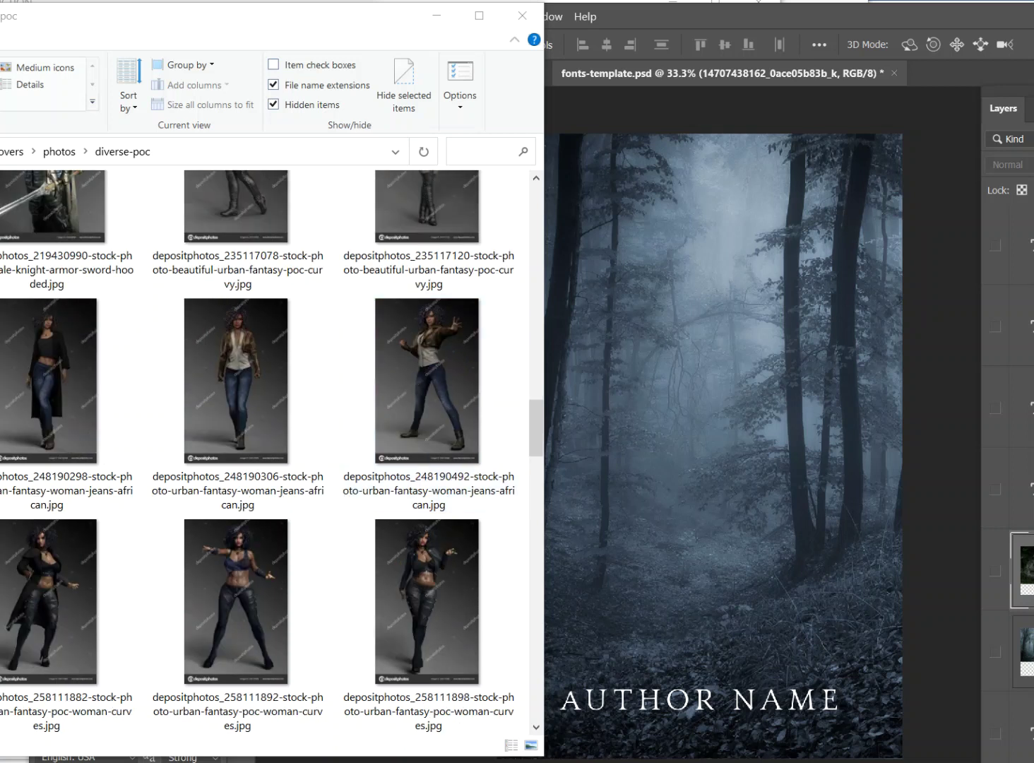
- Place 5.png from the diverse-poc folder on the forest cover, scaled to about 42.9% with the boots behind the author name
{"action": "scroll", "coordinate": [464, 342], "scroll_direction": "up", "scroll_amount": 12}
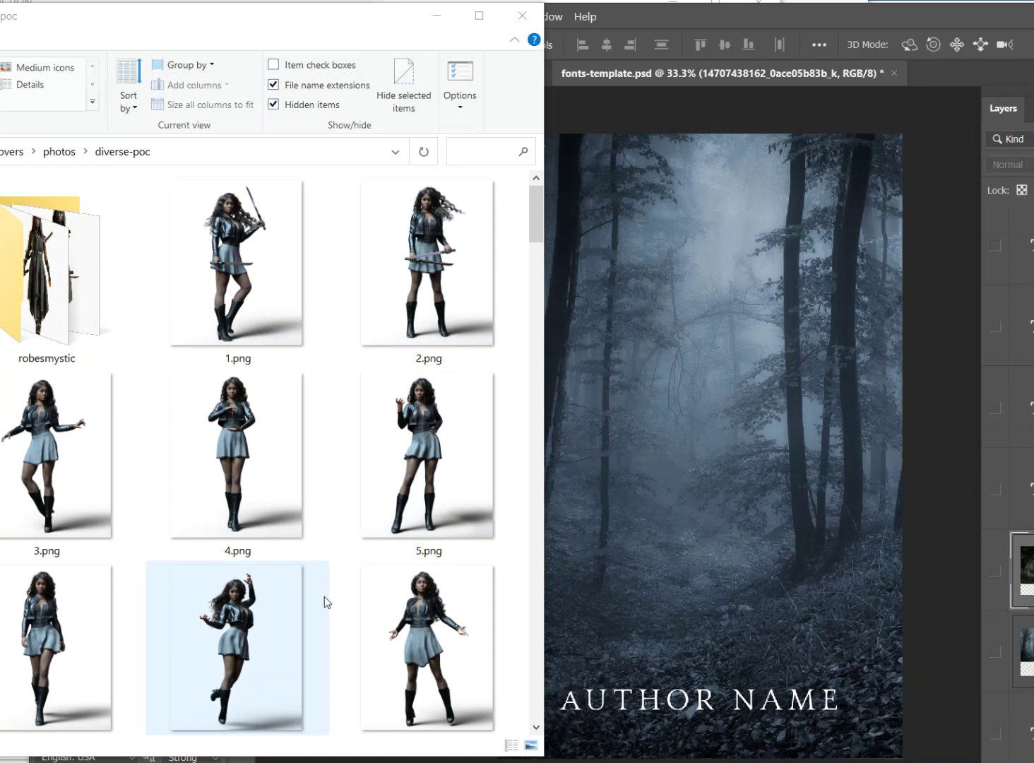
{"action": "left_click", "coordinate": [394, 471]}
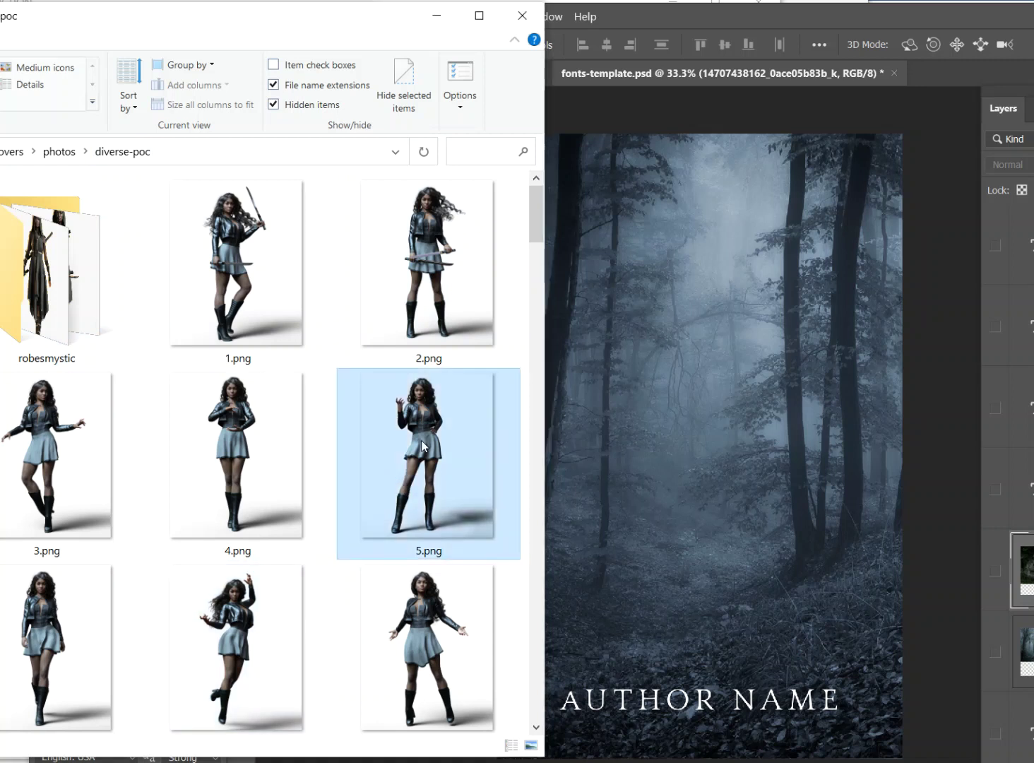
{"action": "left_click", "coordinate": [698, 482]}
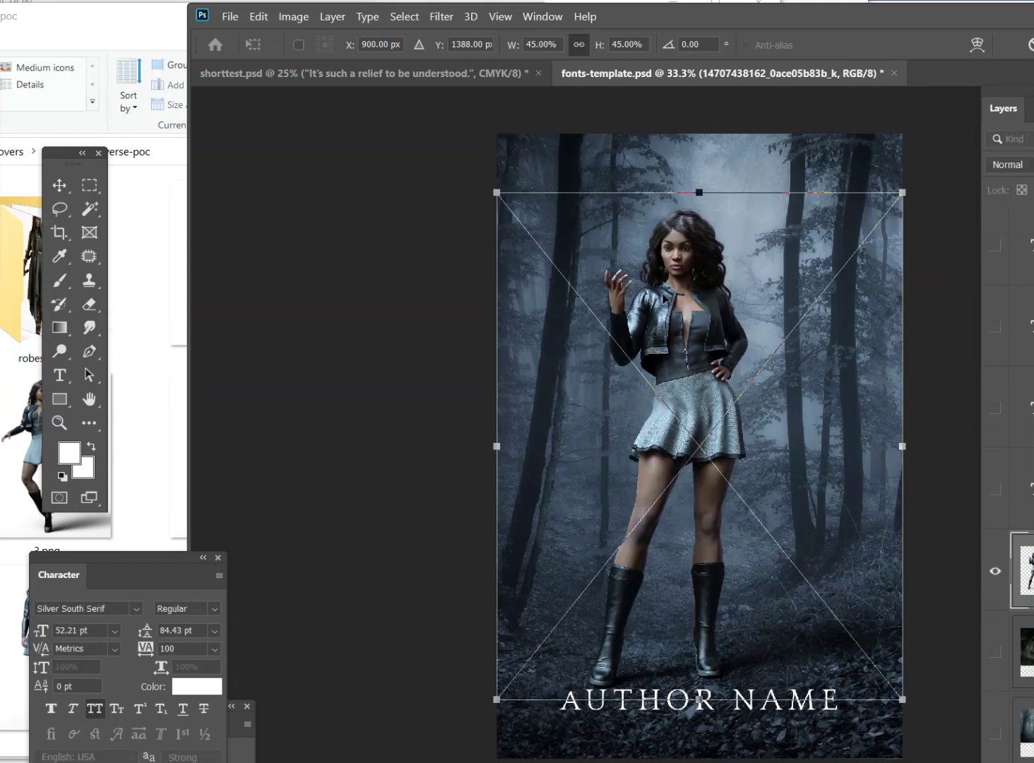
{"action": "left_click_drag", "start_coordinate": [498, 192], "coordinate": [537, 239]}
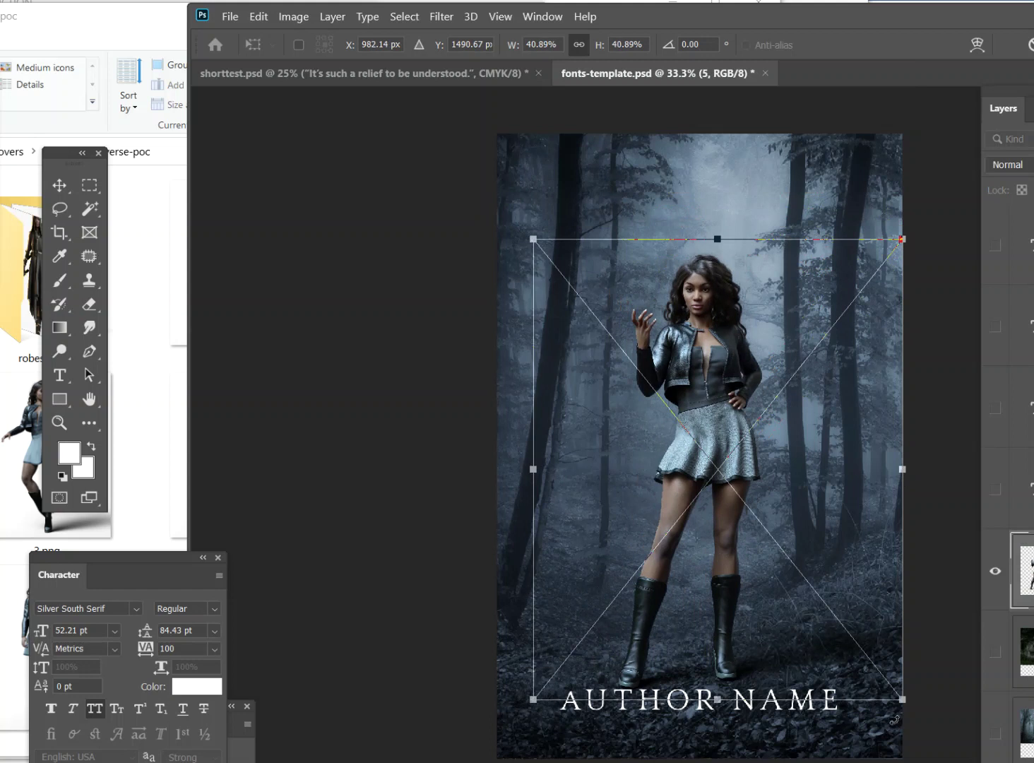
{"action": "left_click_drag", "start_coordinate": [903, 700], "coordinate": [939, 756]}
{"action": "left_click_drag", "start_coordinate": [1011, 760], "coordinate": [920, 721]}
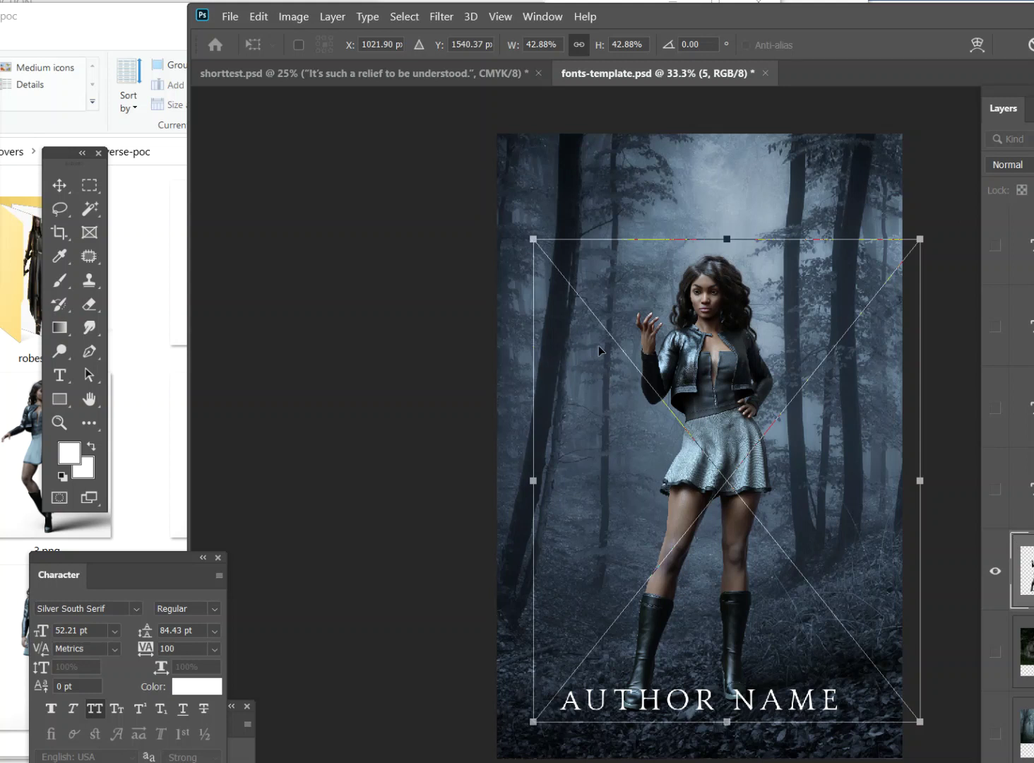
{"action": "key", "text": "Return"}
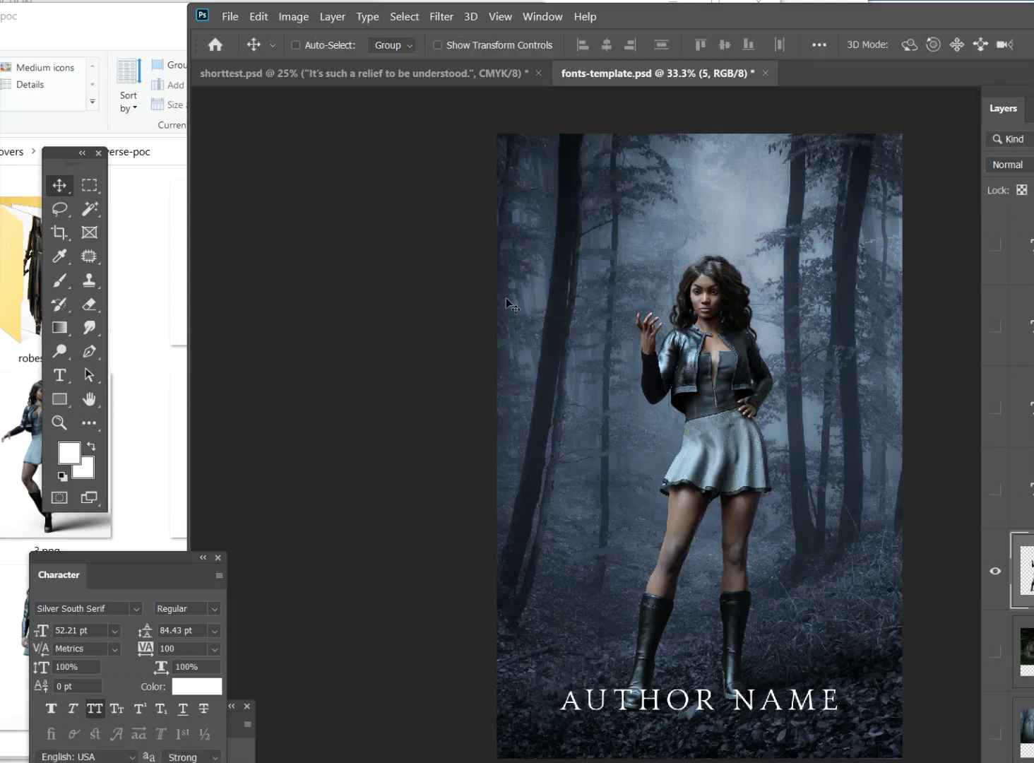
- Place 8.png from the robesmystic folder on the forest cover and move the figure up so her boots stand above the author name
{"action": "left_click", "coordinate": [26, 18]}
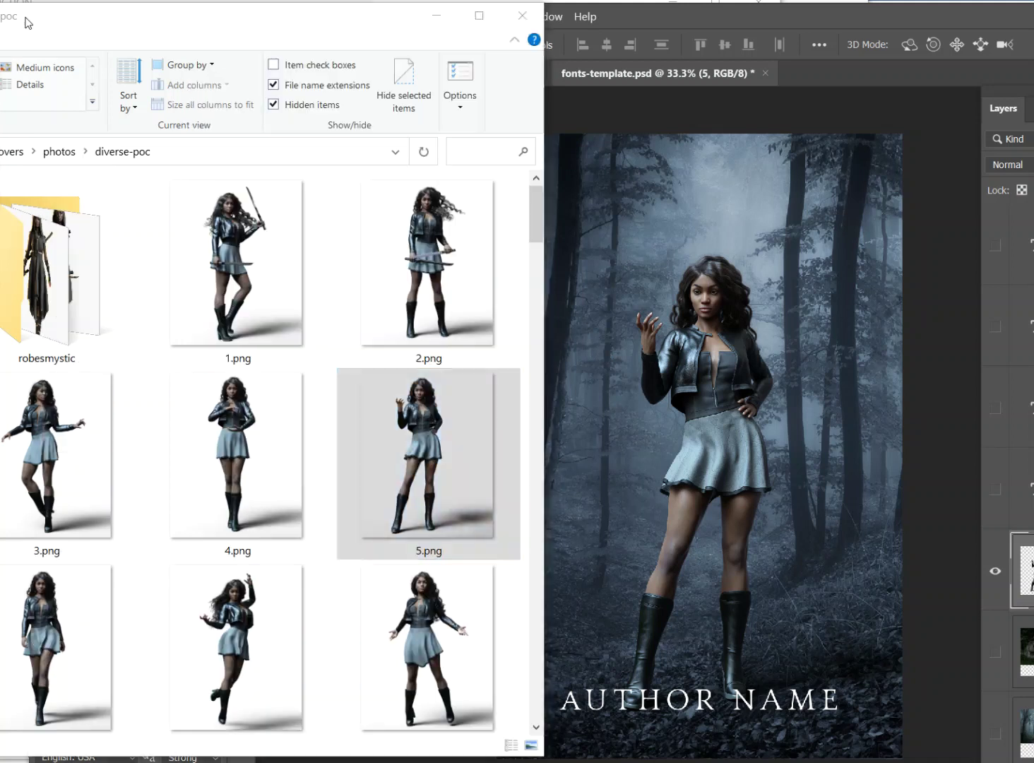
{"action": "double_click", "coordinate": [99, 212]}
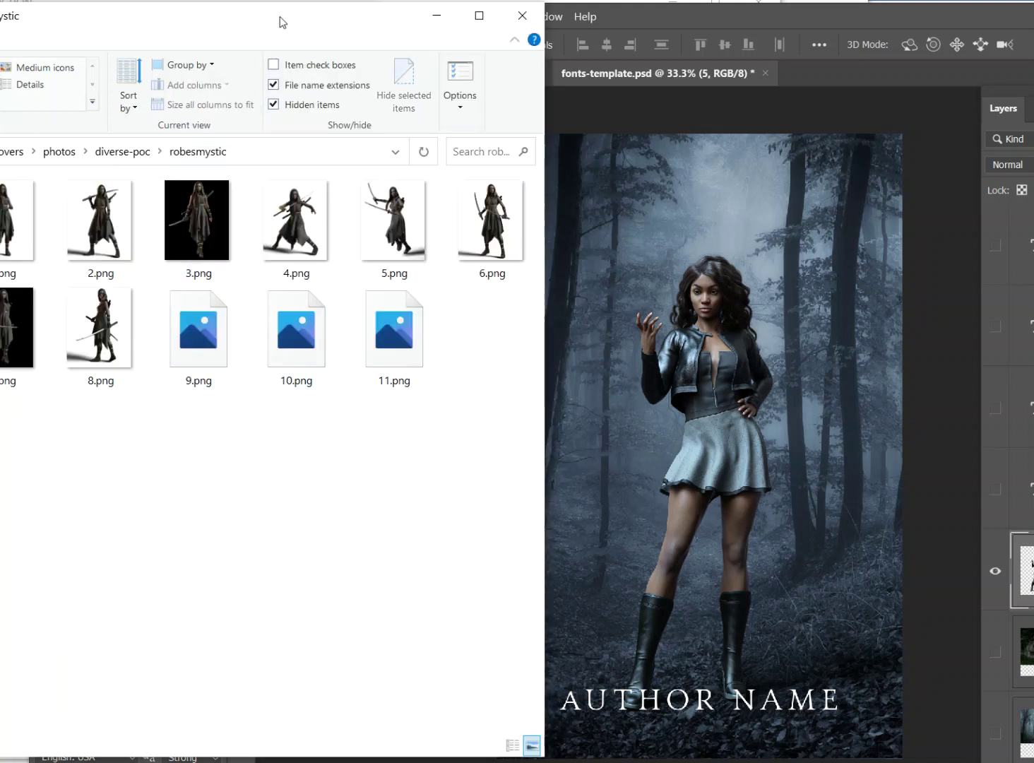
{"action": "left_click_drag", "start_coordinate": [198, 329], "coordinate": [448, 184]}
{"action": "key", "text": "Return"}
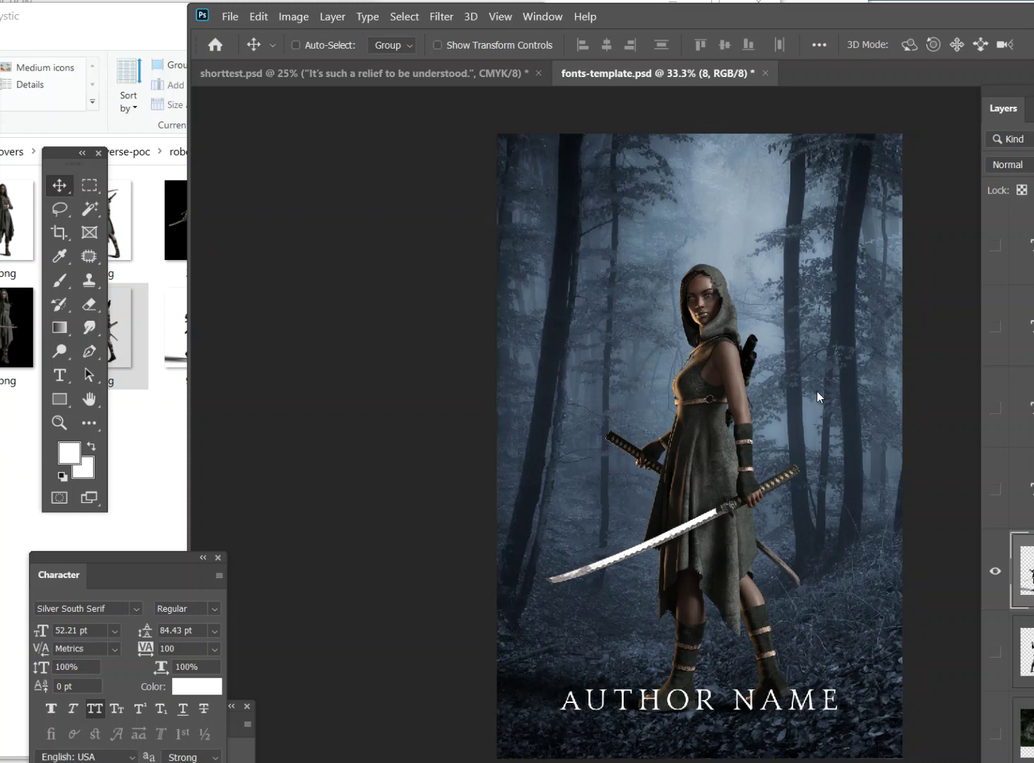
{"action": "mouse_move", "coordinate": [747, 492]}
{"action": "left_mouse_down"}
{"action": "mouse_move", "coordinate": [736, 497]}
{"action": "mouse_move", "coordinate": [736, 541]}
{"action": "mouse_move", "coordinate": [738, 477]}
{"action": "left_mouse_up"}
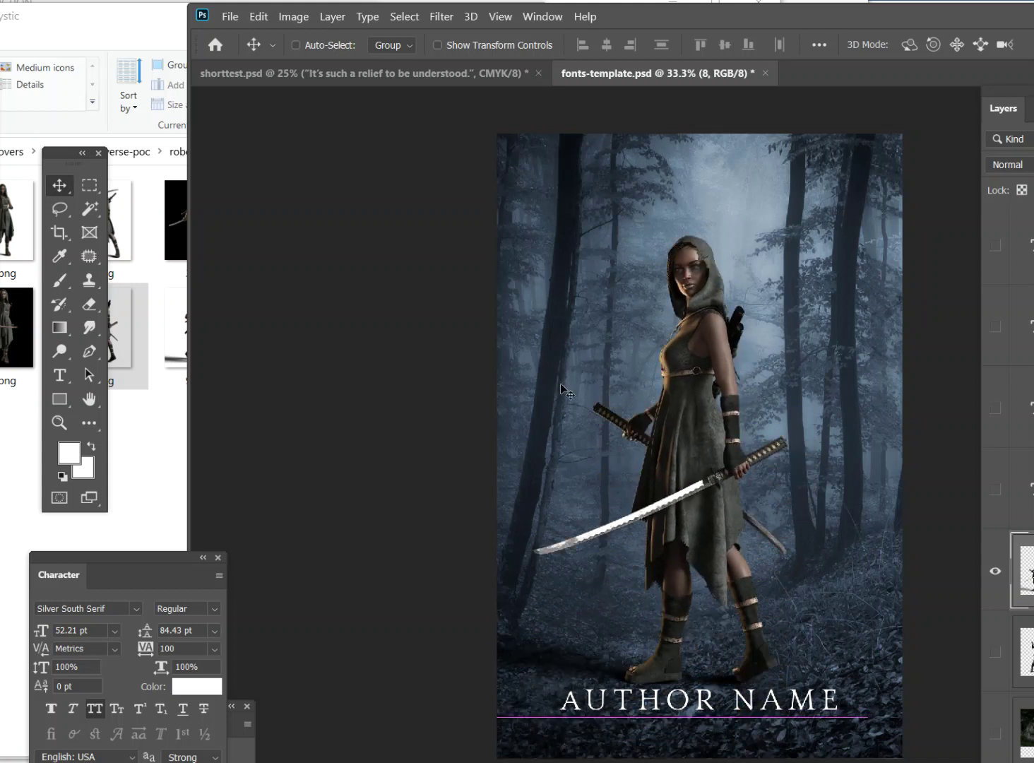
- Free-transform the hooded swordswoman proportionally and reposition her so her boots sit just behind the author name
{"action": "left_click", "coordinate": [251, 20]}
{"action": "left_click", "coordinate": [343, 391]}
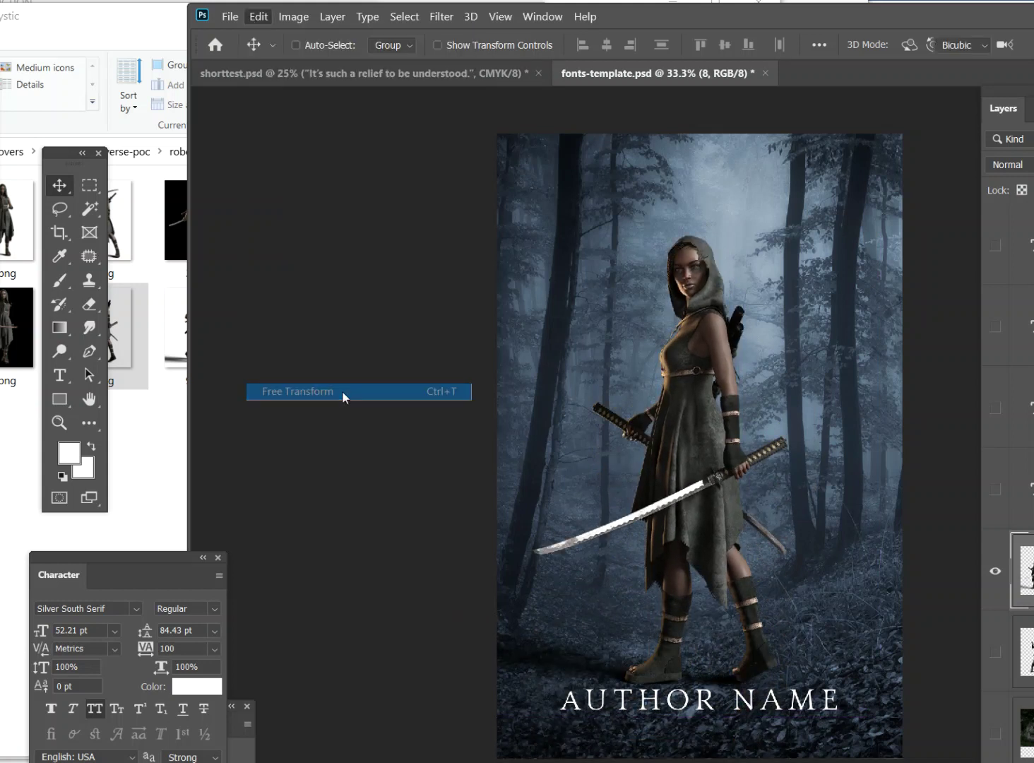
{"action": "left_click_drag", "start_coordinate": [473, 236], "coordinate": [593, 451]}
{"action": "left_click_drag", "start_coordinate": [737, 614], "coordinate": [663, 469]}
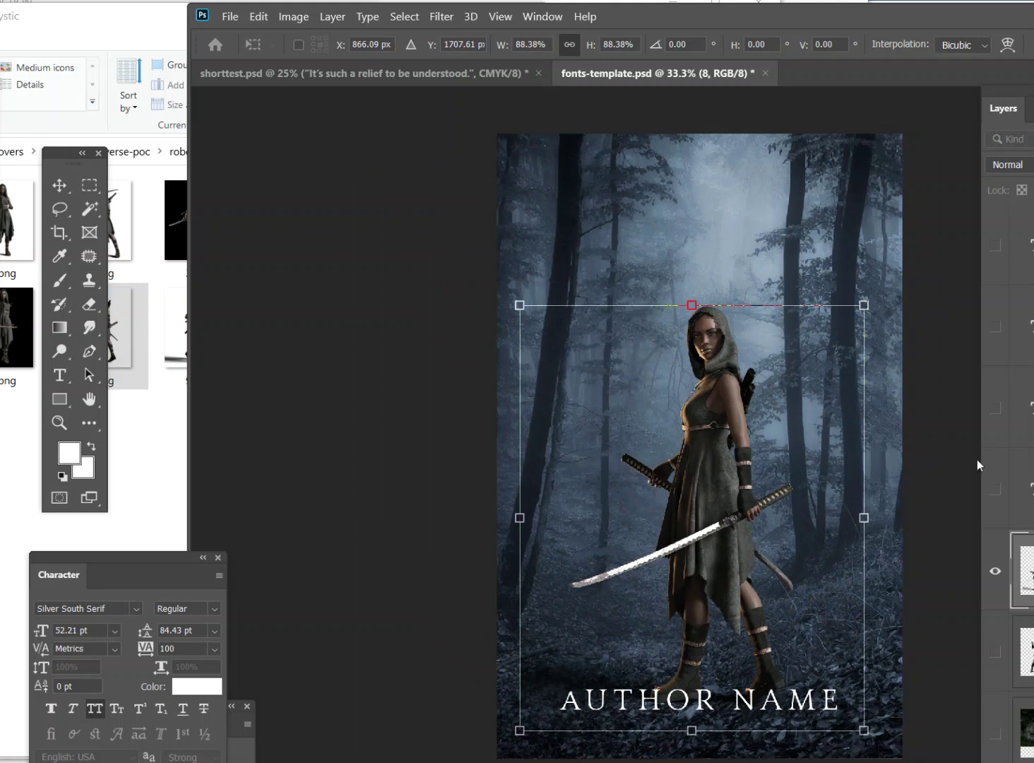
{"action": "left_click_drag", "start_coordinate": [705, 601], "coordinate": [705, 601]}
{"action": "left_click_drag", "start_coordinate": [865, 305], "coordinate": [928, 222]}
{"action": "left_click_drag", "start_coordinate": [846, 332], "coordinate": [816, 348]}
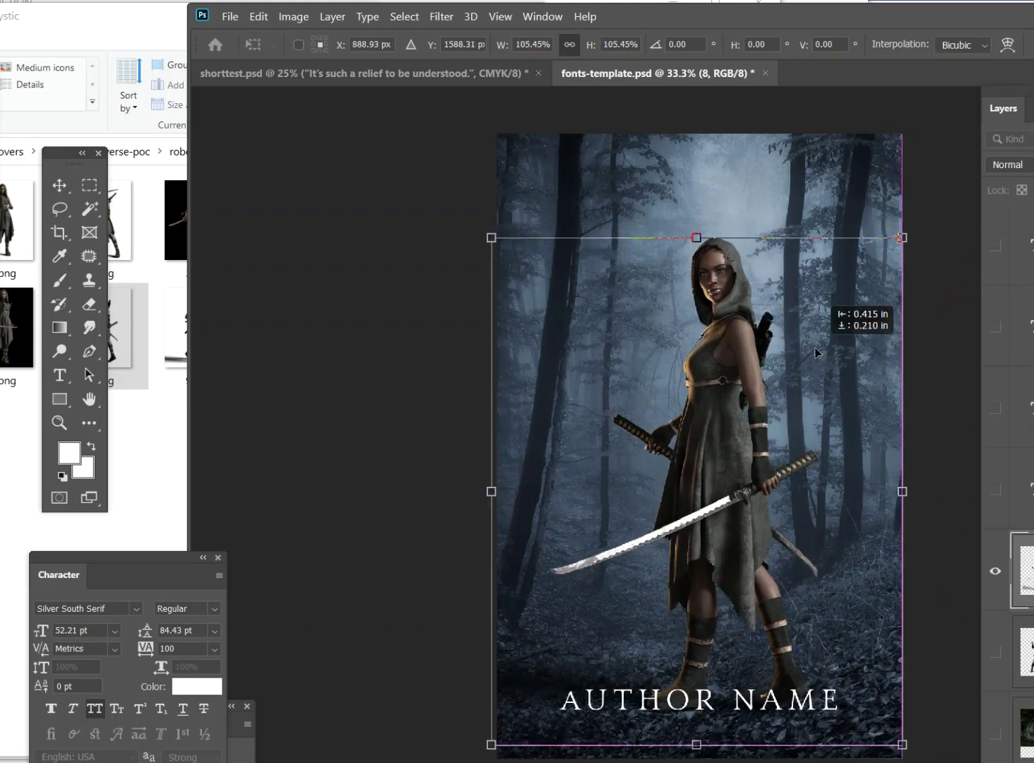
{"action": "left_click_drag", "start_coordinate": [904, 236], "coordinate": [884, 251]}
{"action": "key", "text": "Return"}
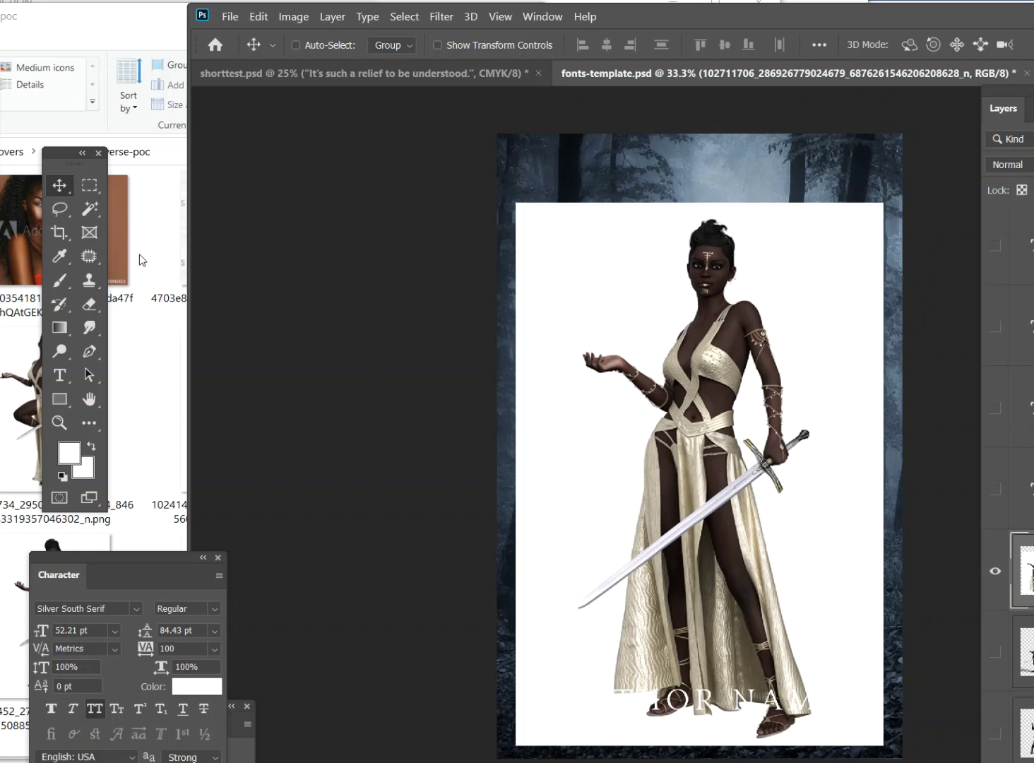
- Try selecting the white background around the woman in the gold dress with the Magic Wand at tolerance 32
{"action": "left_click", "coordinate": [82, 212]}
{"action": "left_click", "coordinate": [74, 162]}
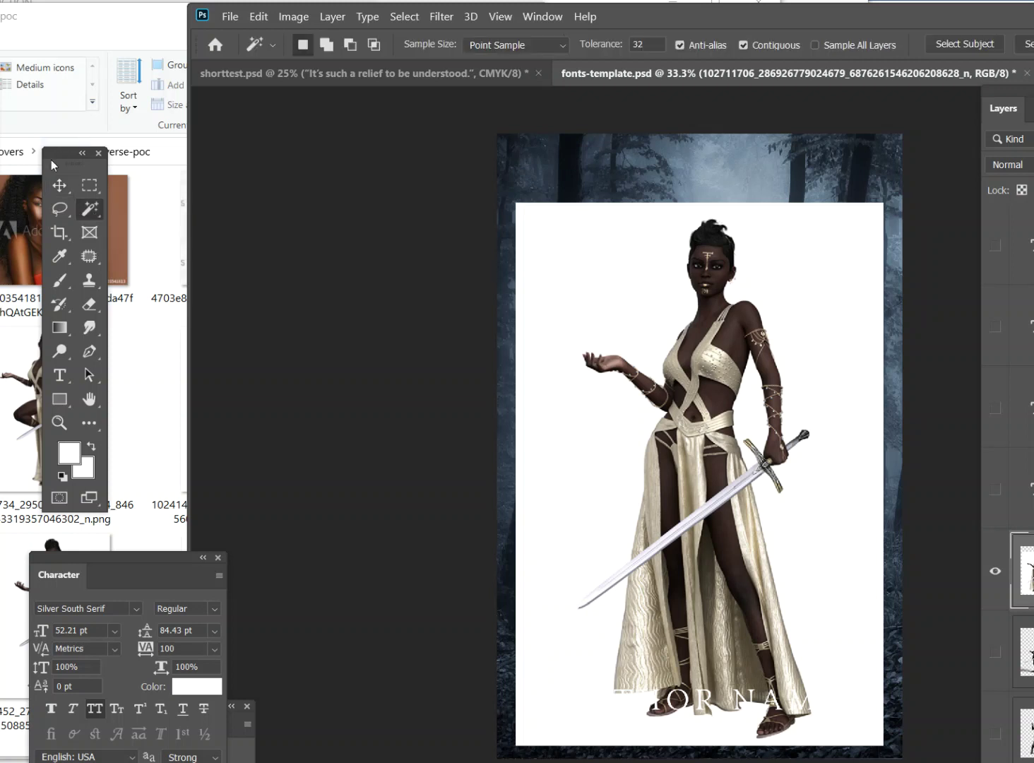
{"action": "left_click_drag", "start_coordinate": [73, 162], "coordinate": [276, 202]}
{"action": "right_click", "coordinate": [301, 258]}
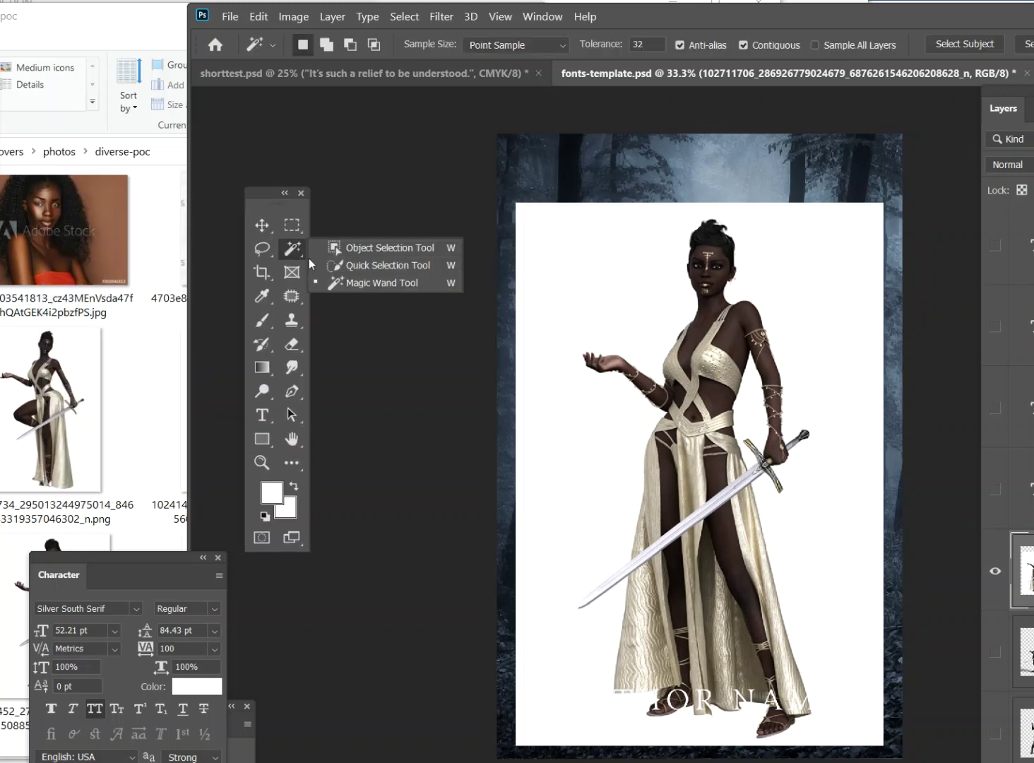
{"action": "left_click", "coordinate": [338, 282]}
{"action": "left_click", "coordinate": [576, 325]}
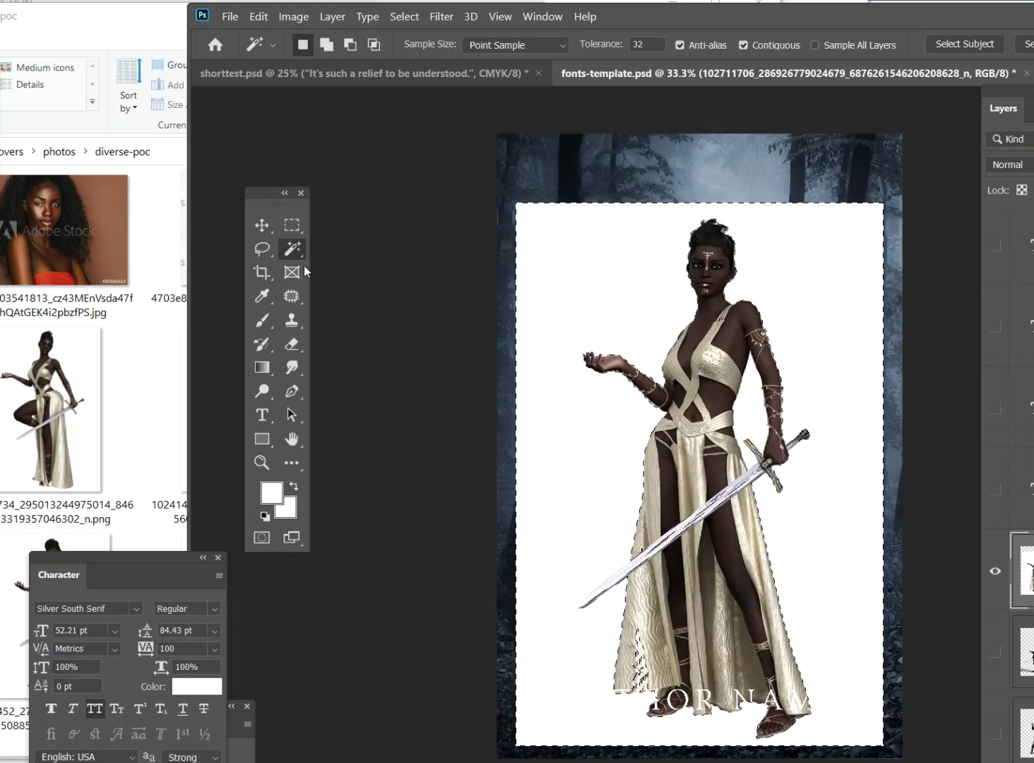
- Clear the selection, try selecting the woman in the gold dress with Object Selection, add the sword tip, and deselect
{"action": "right_click", "coordinate": [293, 249]}
{"action": "left_click", "coordinate": [360, 256]}
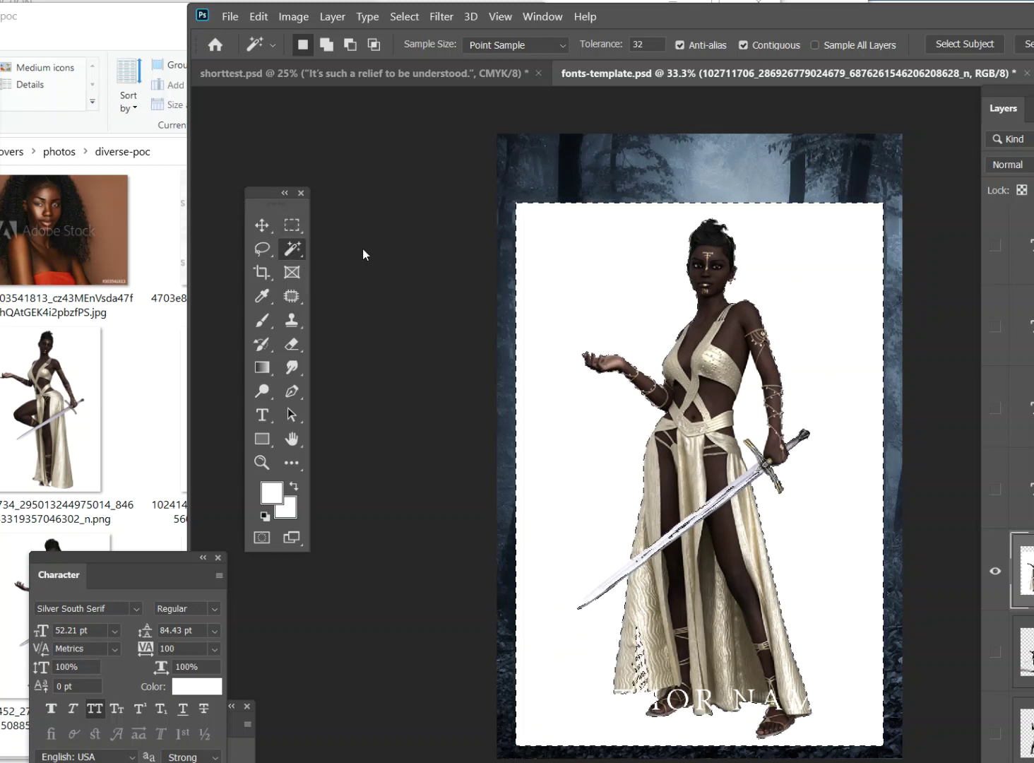
{"action": "key", "text": "ctrl+d"}
{"action": "left_click_drag", "start_coordinate": [541, 206], "coordinate": [838, 744]}
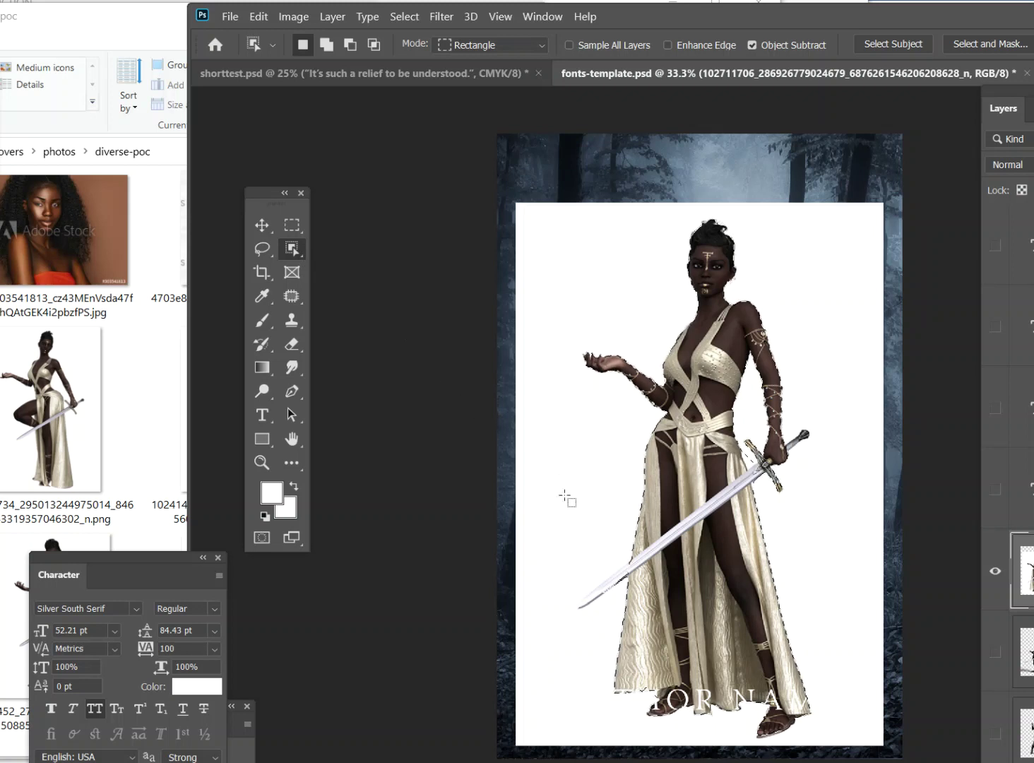
{"action": "key", "text": "shift"}
{"action": "left_click_drag", "start_coordinate": [559, 582], "coordinate": [612, 618]}
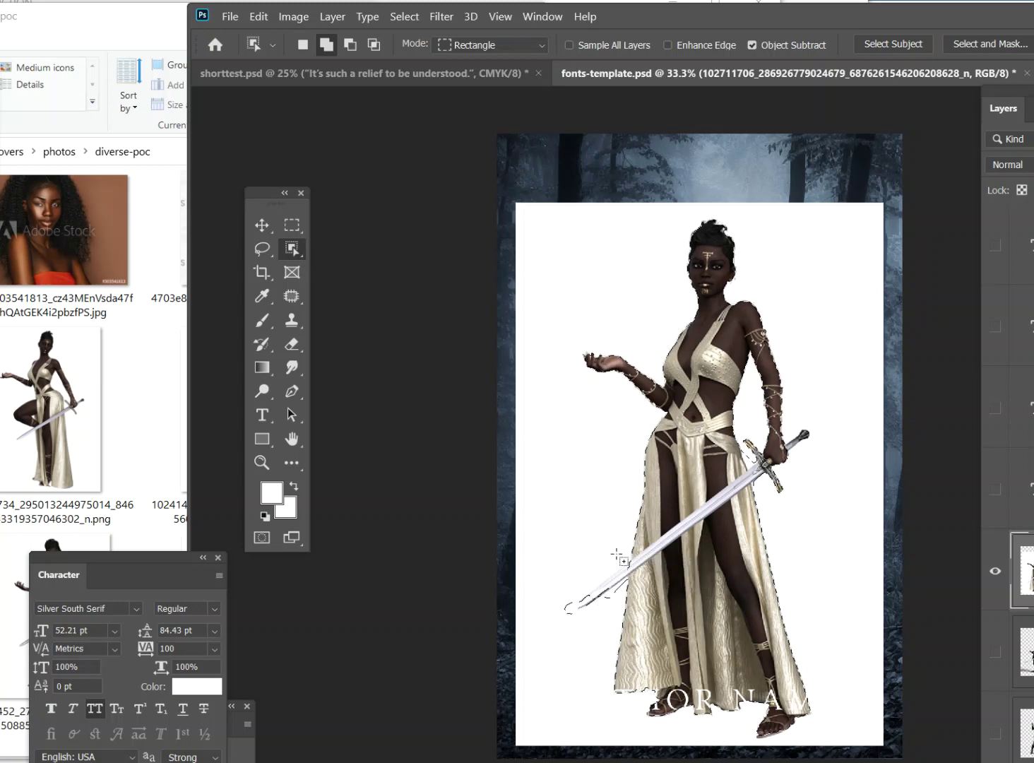
{"action": "left_click_drag", "start_coordinate": [581, 578], "coordinate": [613, 617]}
{"action": "key", "text": "ctrl+d"}
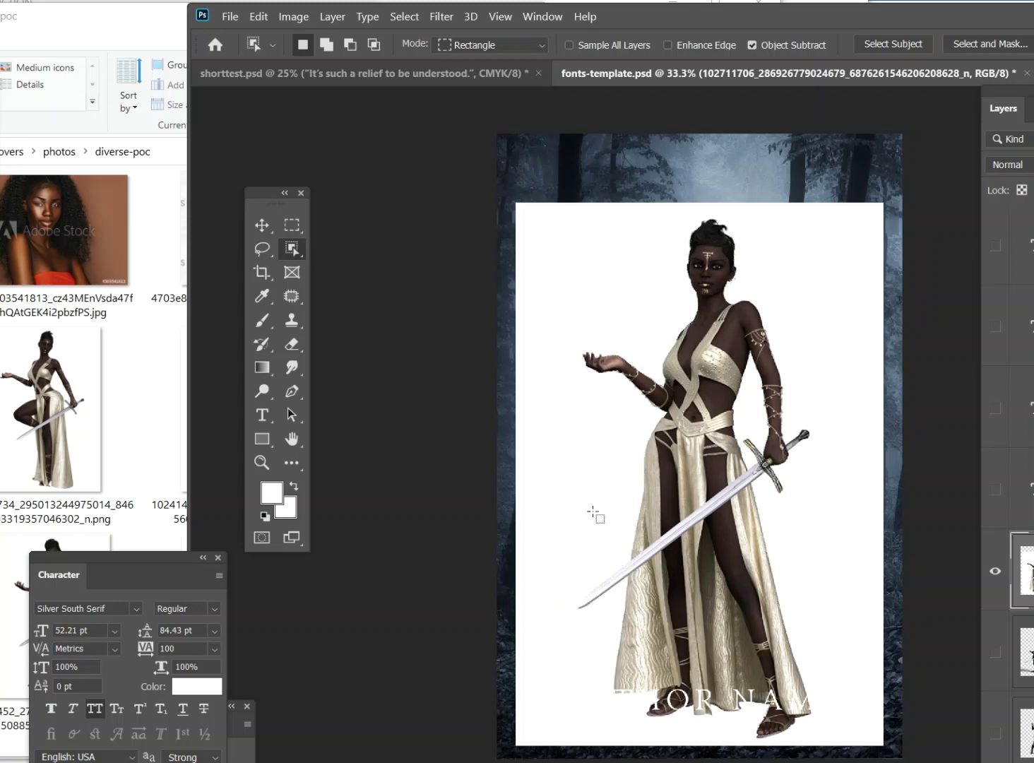
- Trace a Pen tool path along both edges of the sword tip, starting where the blade meets the dress
{"action": "left_click", "coordinate": [292, 390]}
{"action": "left_click", "coordinate": [346, 390]}
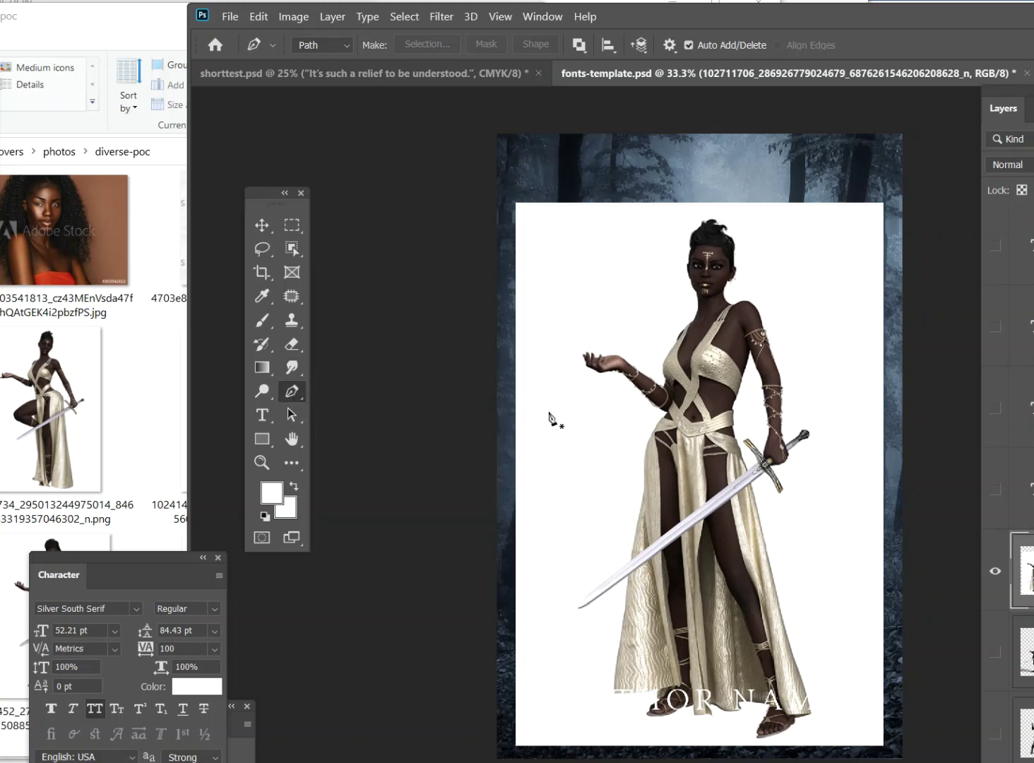
{"action": "left_click", "coordinate": [499, 18]}
{"action": "left_click", "coordinate": [530, 144]}
{"action": "left_click", "coordinate": [500, 16]}
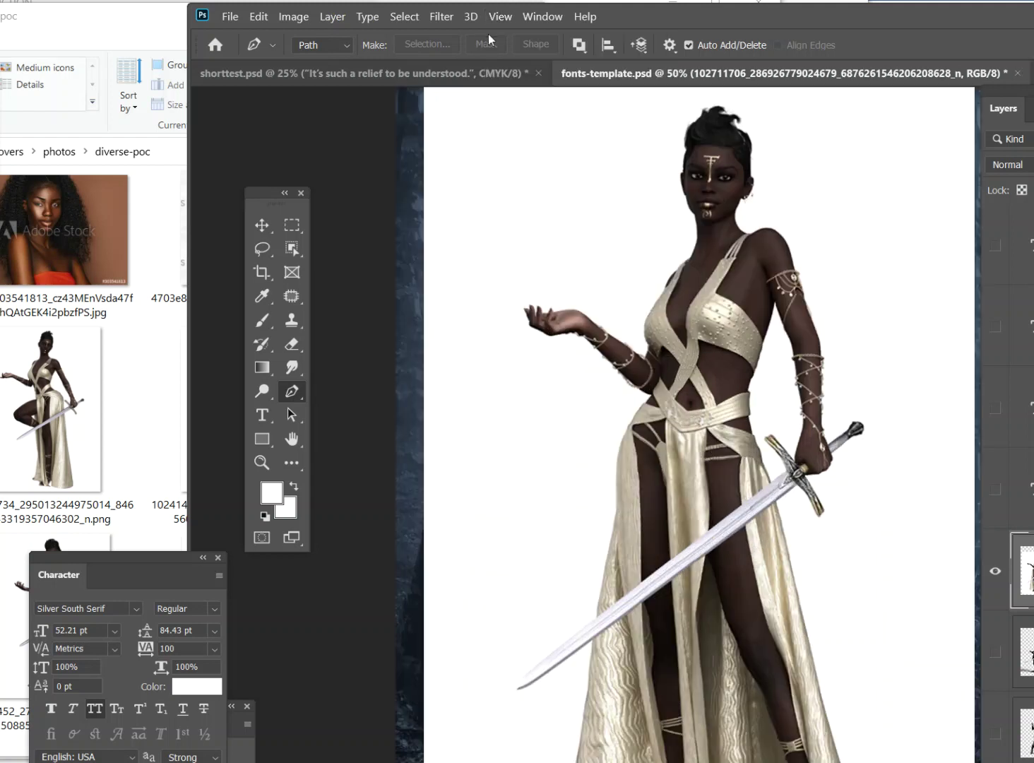
{"action": "left_click", "coordinate": [529, 144]}
{"action": "scroll", "coordinate": [554, 423], "scroll_direction": "down", "scroll_amount": 5}
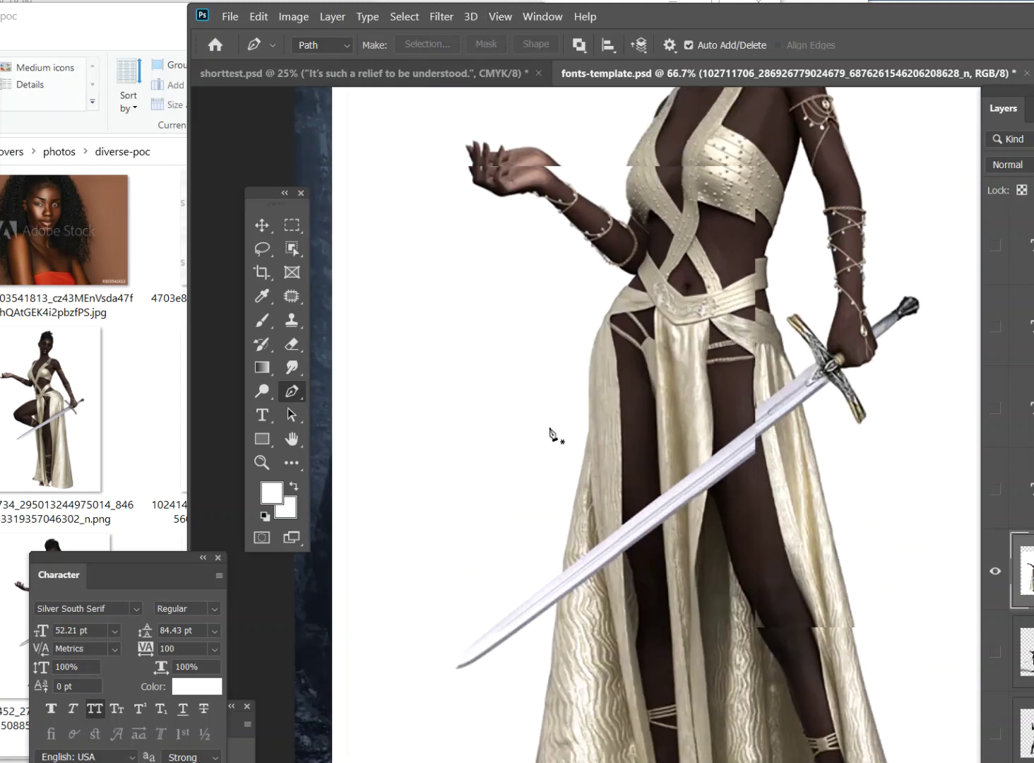
{"action": "left_click", "coordinate": [559, 545]}
{"action": "left_click_drag", "start_coordinate": [483, 599], "coordinate": [466, 609]}
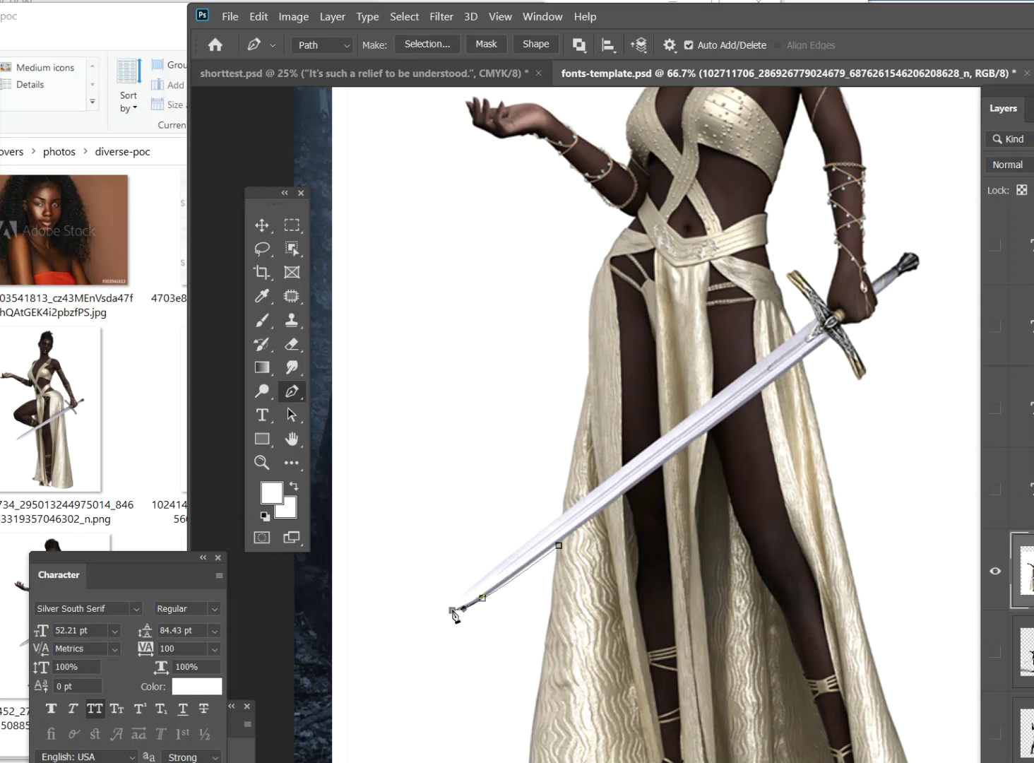
{"action": "left_click_drag", "start_coordinate": [511, 558], "coordinate": [553, 523]}
{"action": "left_click_drag", "start_coordinate": [562, 514], "coordinate": [558, 476]}
- Close the pen path through the white background so that it encloses the area surrounding the sword tip
{"action": "left_click", "coordinate": [383, 560]}
{"action": "left_click", "coordinate": [425, 653]}
{"action": "left_click_drag", "start_coordinate": [489, 661], "coordinate": [498, 656]}
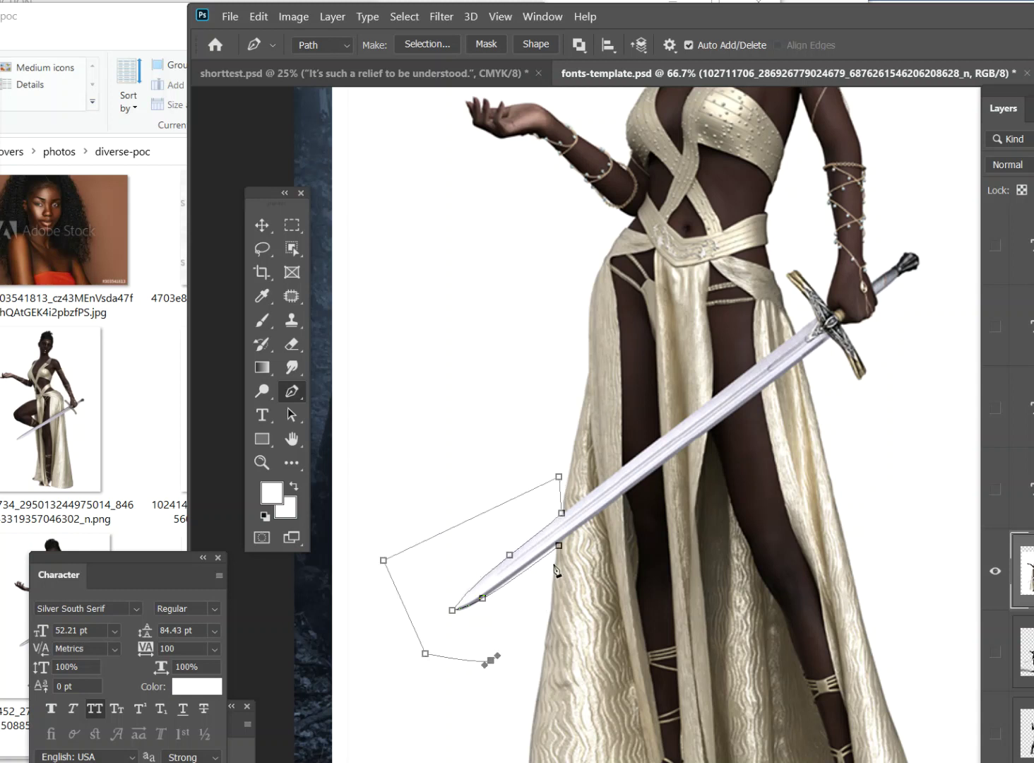
{"action": "left_click", "coordinate": [559, 546]}
- Convert the path around the sword tip into a new anti-aliased selection with a 1-pixel feather radius
{"action": "right_click", "coordinate": [468, 568]}
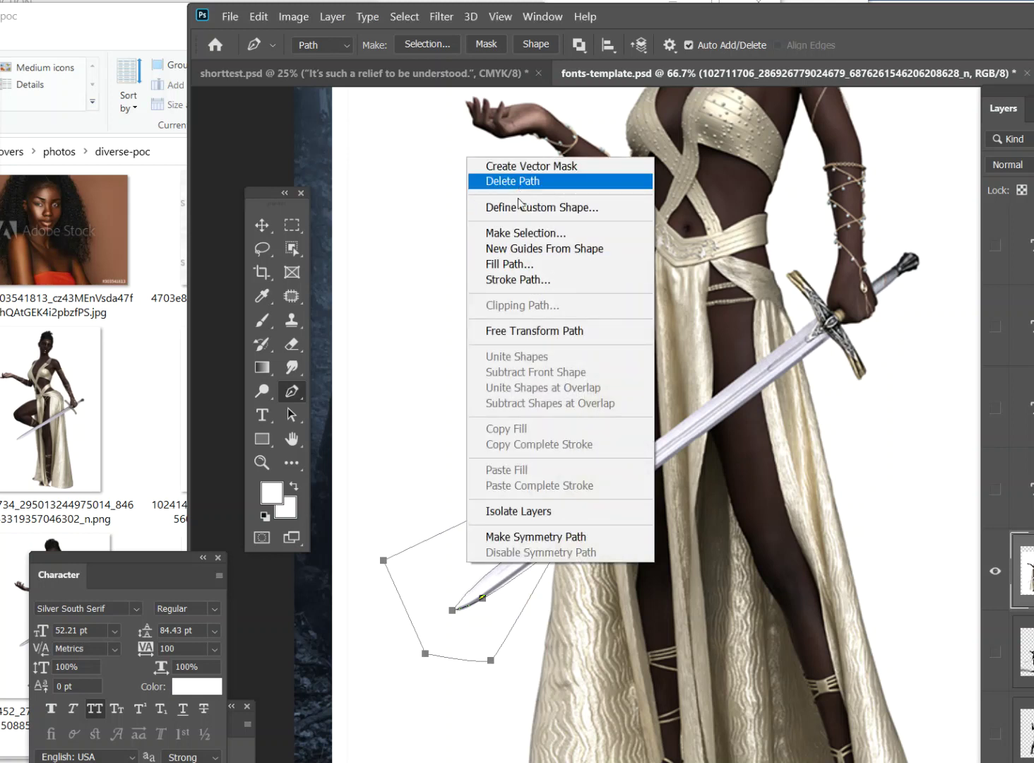
{"action": "left_click", "coordinate": [531, 233]}
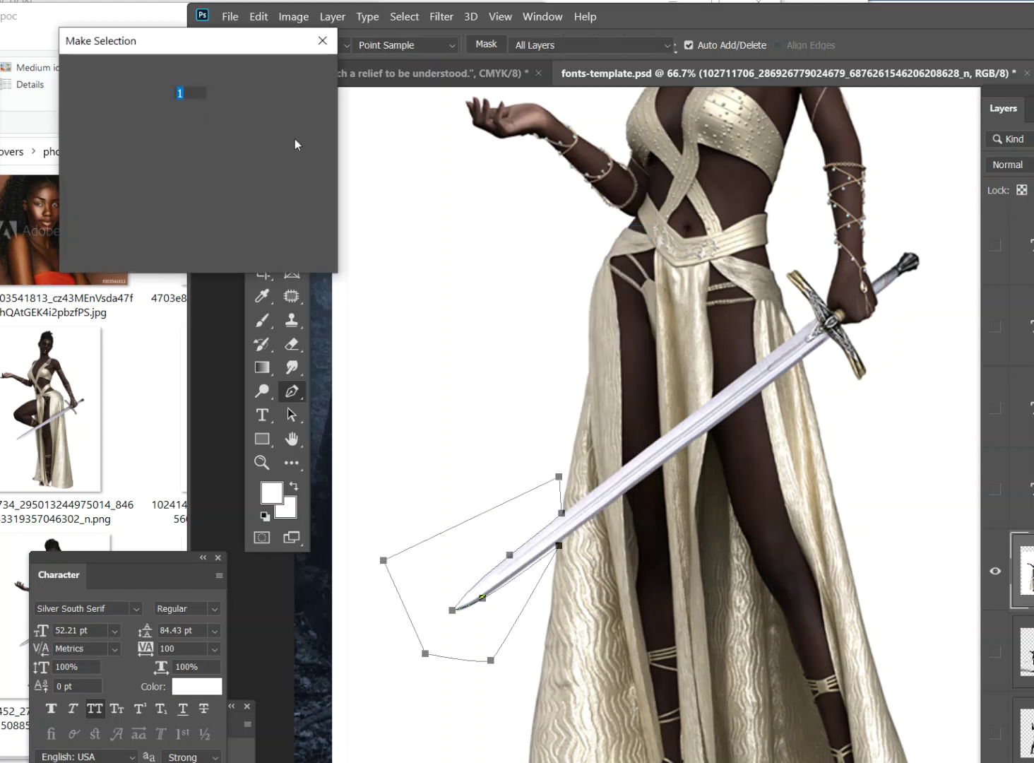
{"action": "key", "text": "Return"}
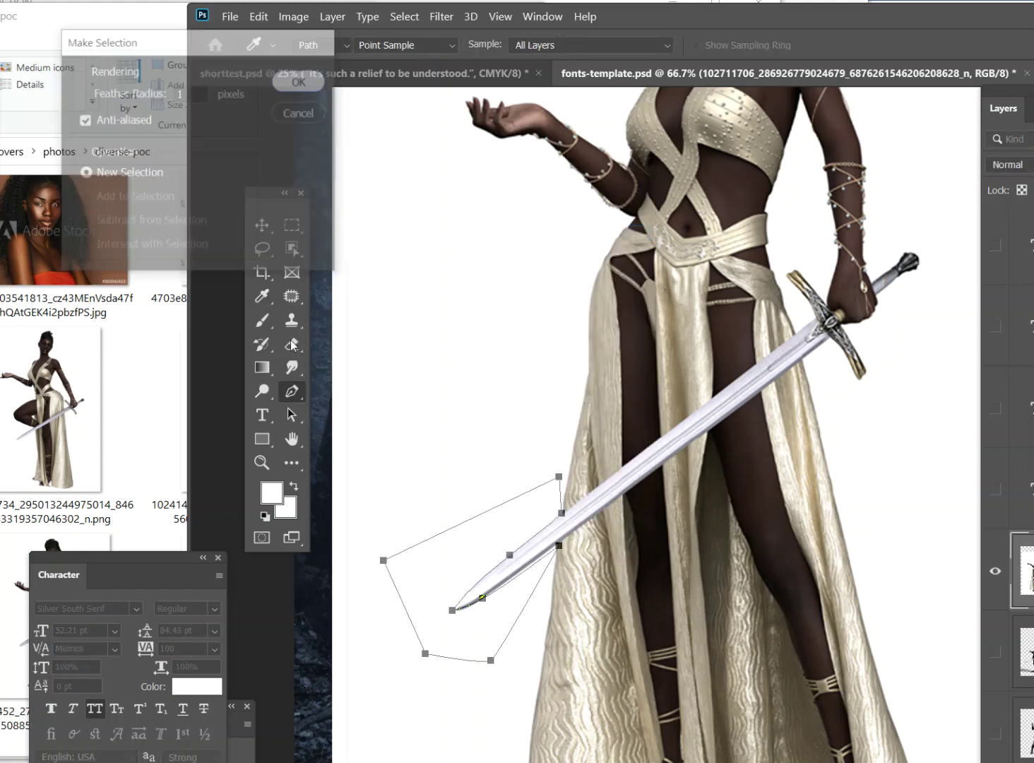
- Erase the white background inside the selection around the sword tip with a 75-pixel eraser, then clear the selection
{"action": "left_click", "coordinate": [291, 345]}
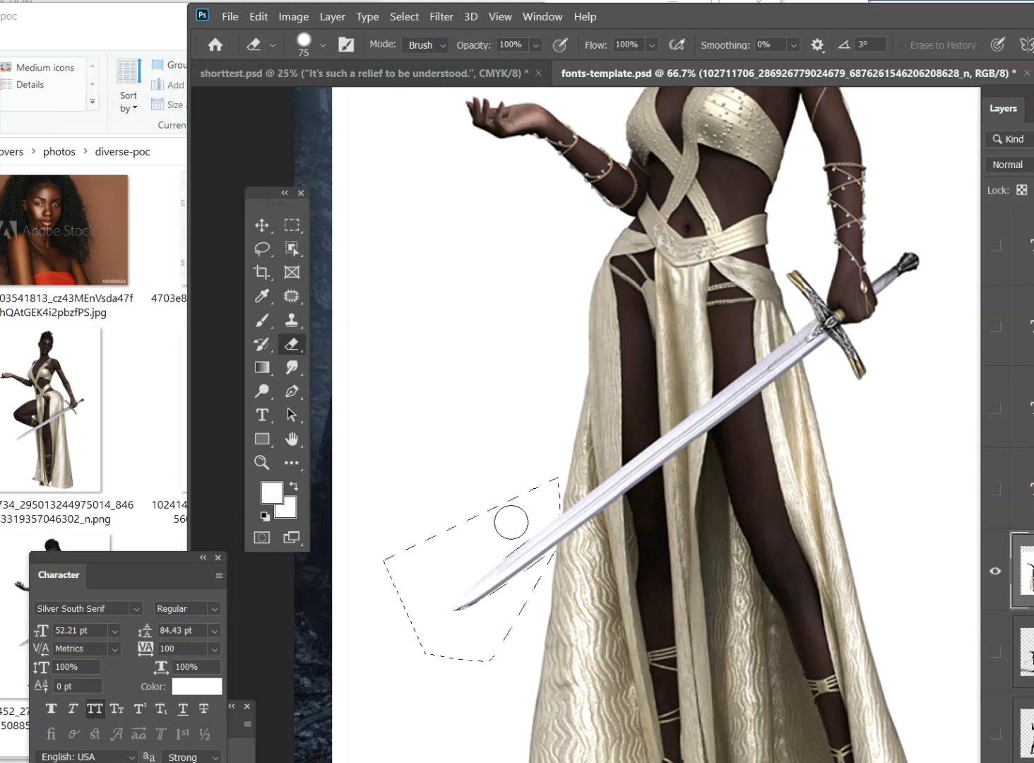
{"action": "mouse_move", "coordinate": [532, 513]}
{"action": "left_mouse_down"}
{"action": "mouse_move", "coordinate": [434, 659]}
{"action": "mouse_move", "coordinate": [480, 636]}
{"action": "left_mouse_up"}
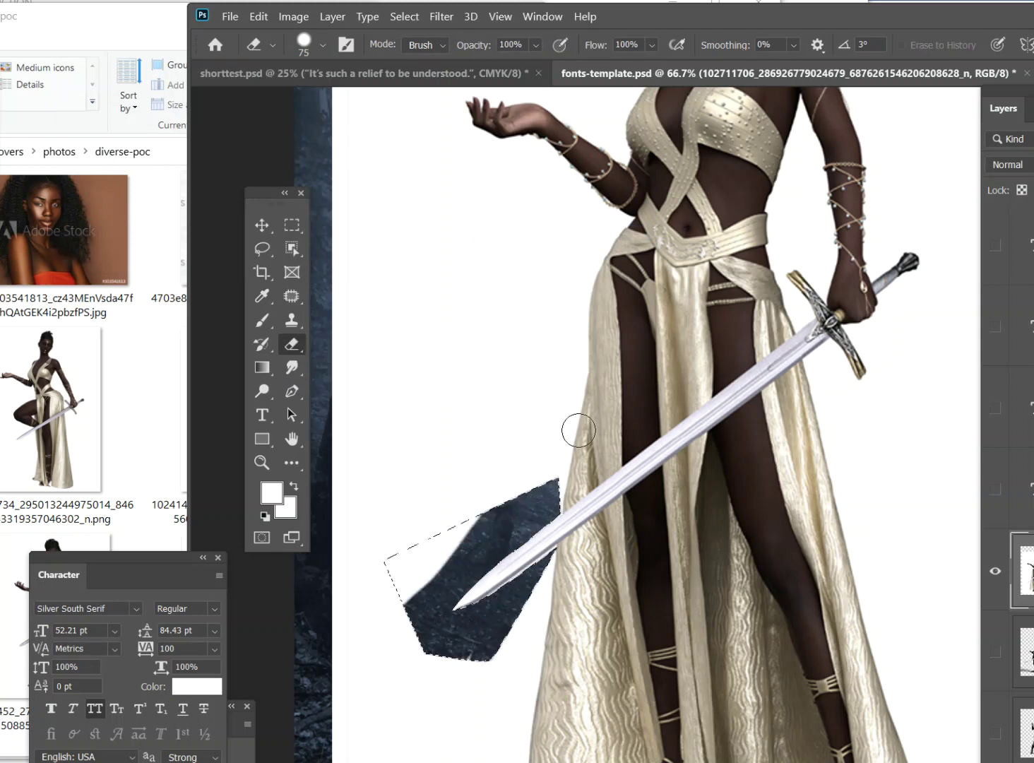
{"action": "left_click", "coordinate": [292, 225]}
{"action": "left_click", "coordinate": [389, 287]}
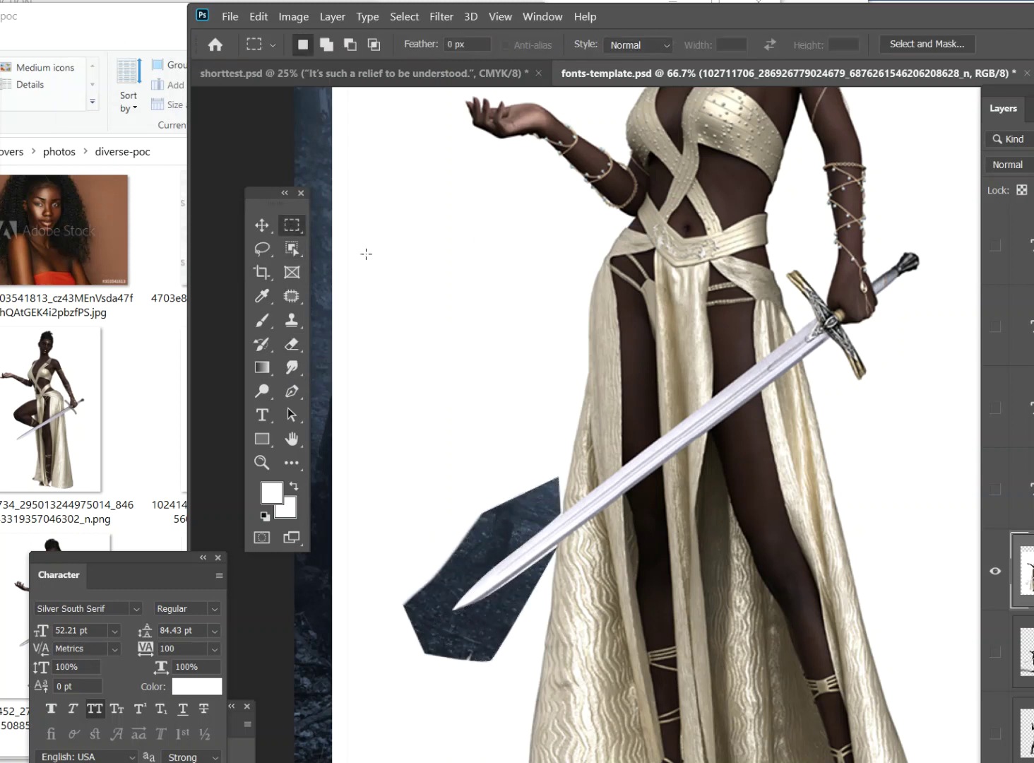
- Select the woman in the gold dress with Object Selection, copy her to a new layer and hide the original image
{"action": "left_click", "coordinate": [290, 249]}
{"action": "right_click", "coordinate": [284, 248]}
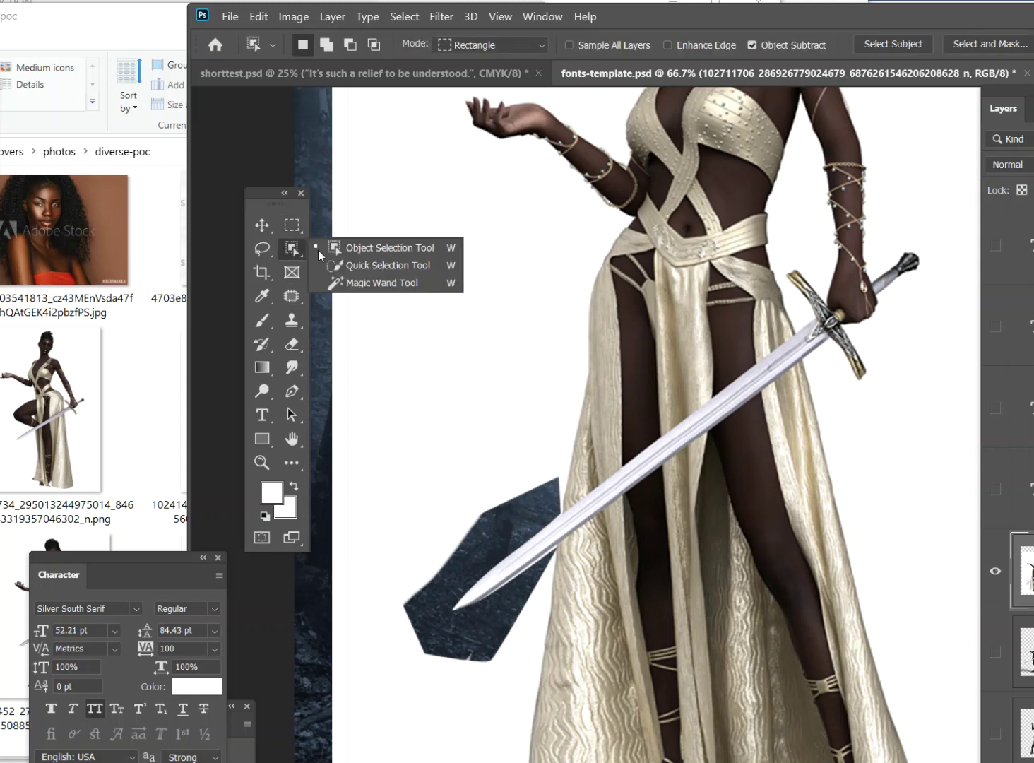
{"action": "left_click", "coordinate": [388, 249]}
{"action": "left_click", "coordinate": [501, 16]}
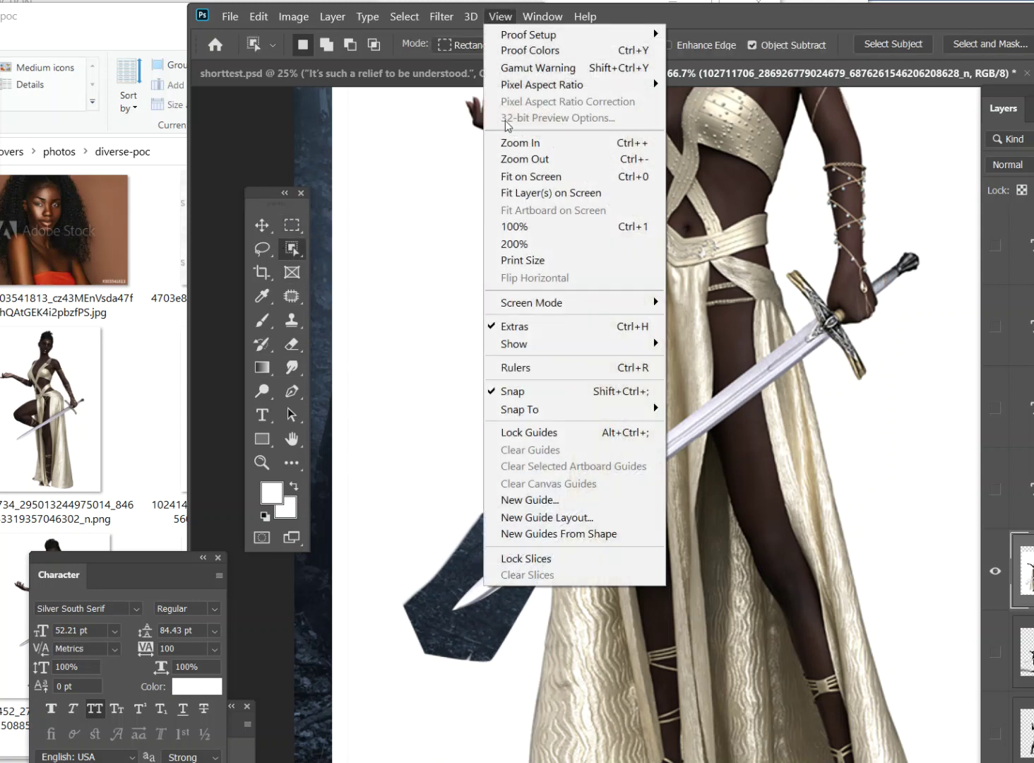
{"action": "left_click", "coordinate": [548, 159]}
{"action": "left_click", "coordinate": [497, 20]}
{"action": "left_click", "coordinate": [546, 156]}
{"action": "left_click_drag", "start_coordinate": [548, 210], "coordinate": [849, 740]}
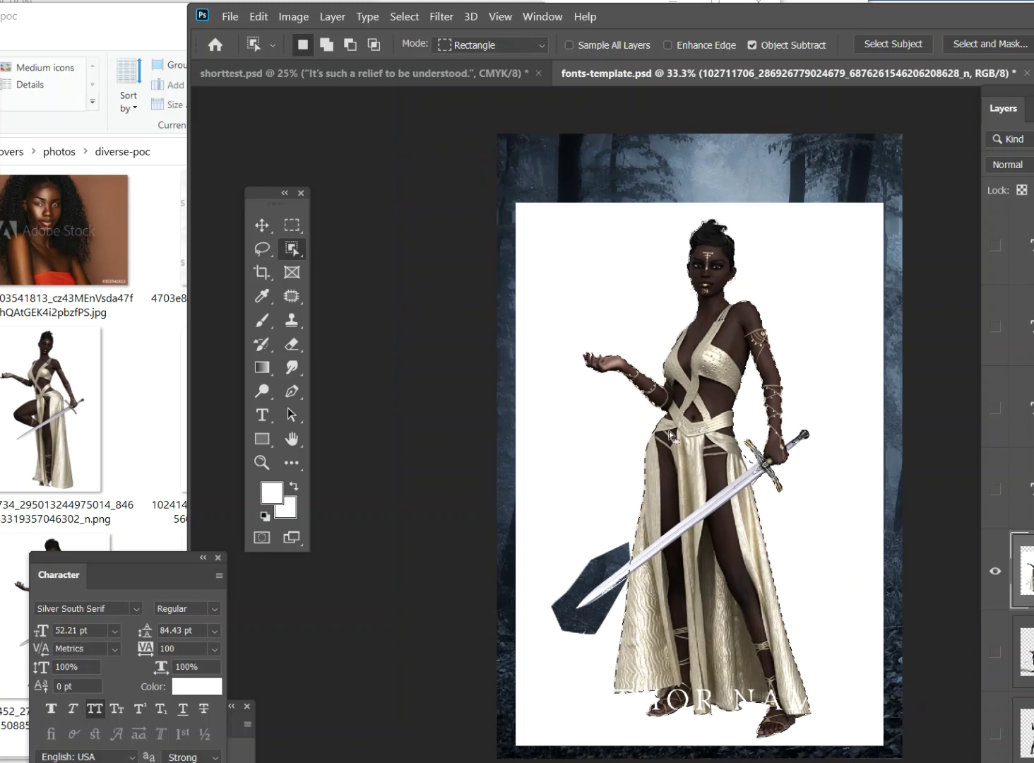
{"action": "key", "text": "ctrl+j"}
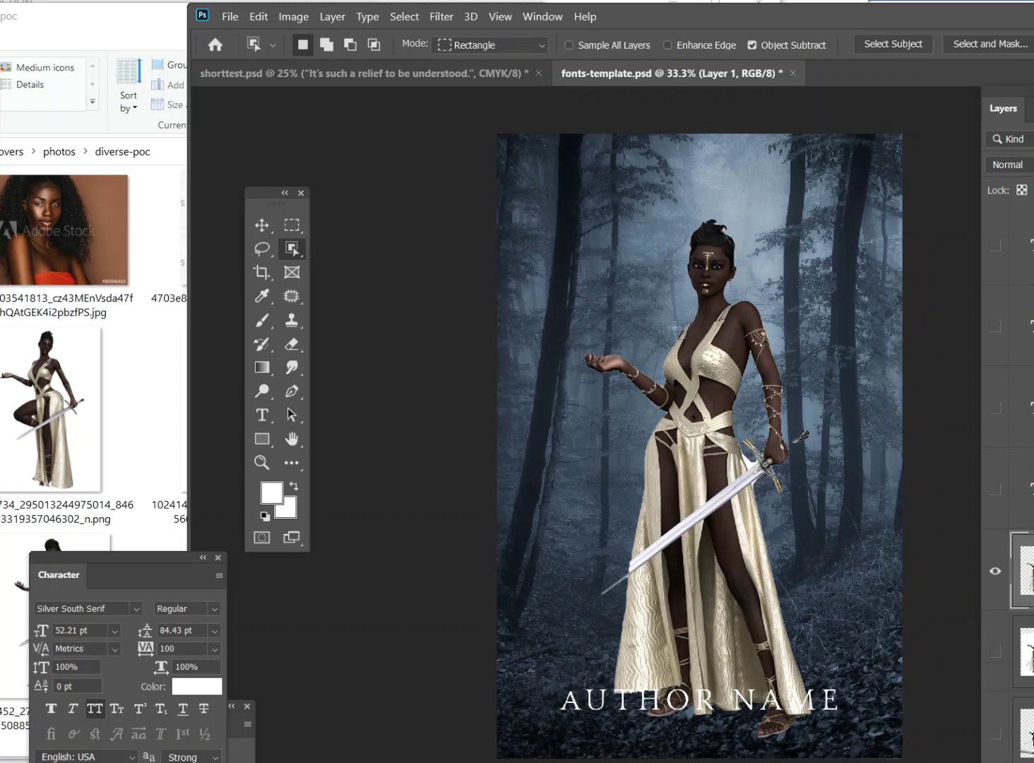
- Examine the edges of the cut-out woman at 100% zoom, from the sword hilt and arms up to the face
{"action": "left_click", "coordinate": [500, 16]}
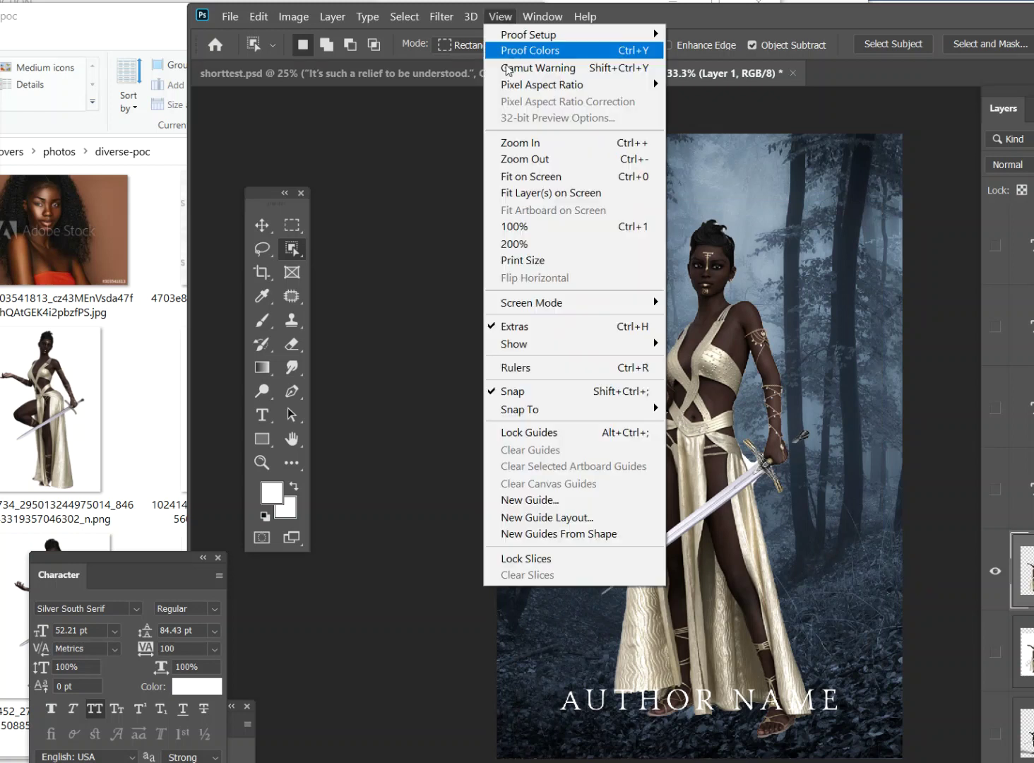
{"action": "left_click", "coordinate": [544, 144]}
{"action": "left_click", "coordinate": [501, 17]}
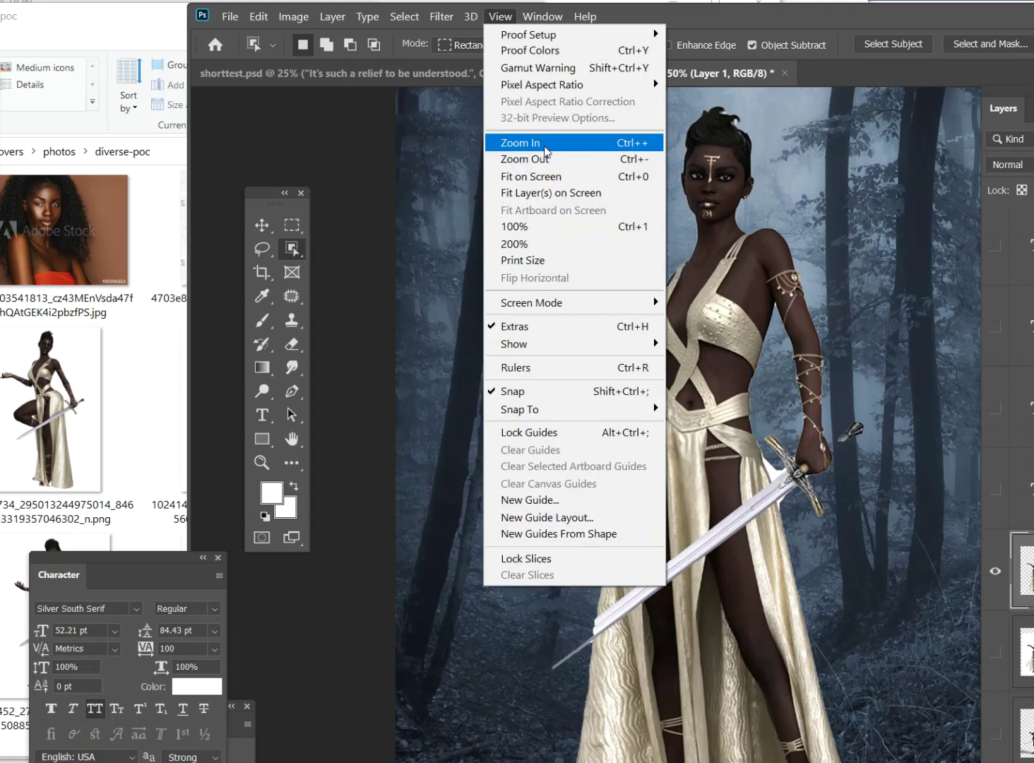
{"action": "left_click", "coordinate": [544, 143]}
{"action": "left_click", "coordinate": [501, 17]}
{"action": "left_click", "coordinate": [544, 143]}
{"action": "scroll", "coordinate": [815, 347], "scroll_direction": "up", "scroll_amount": 3}
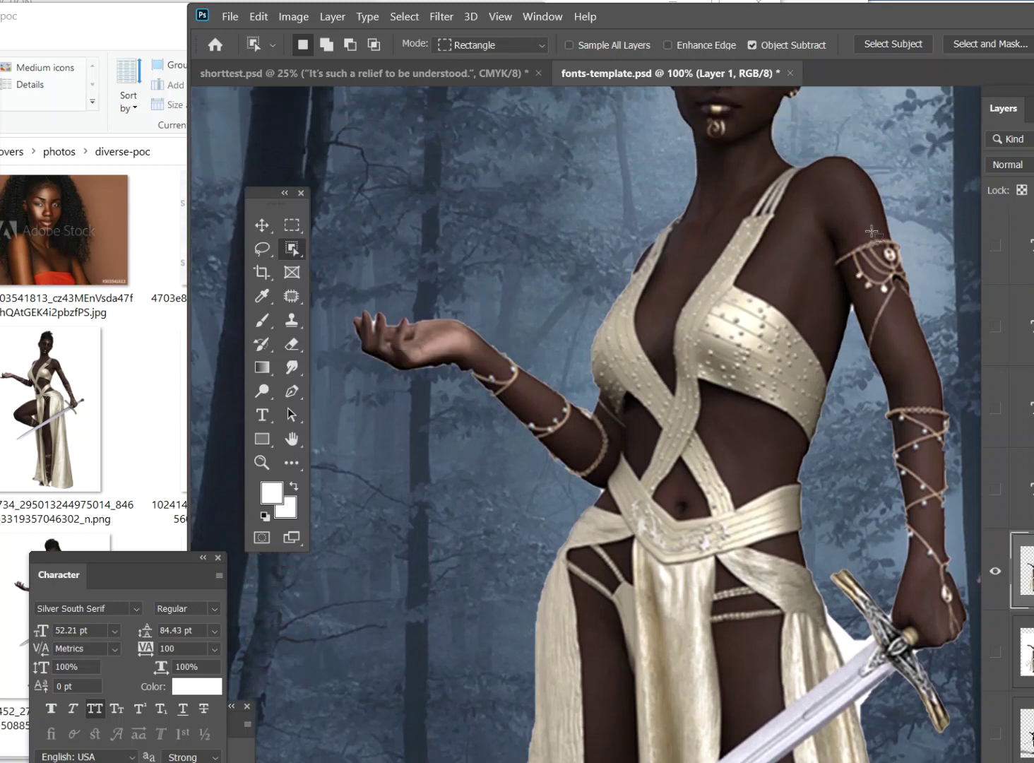
{"action": "scroll", "coordinate": [859, 173], "scroll_direction": "up", "scroll_amount": 2}
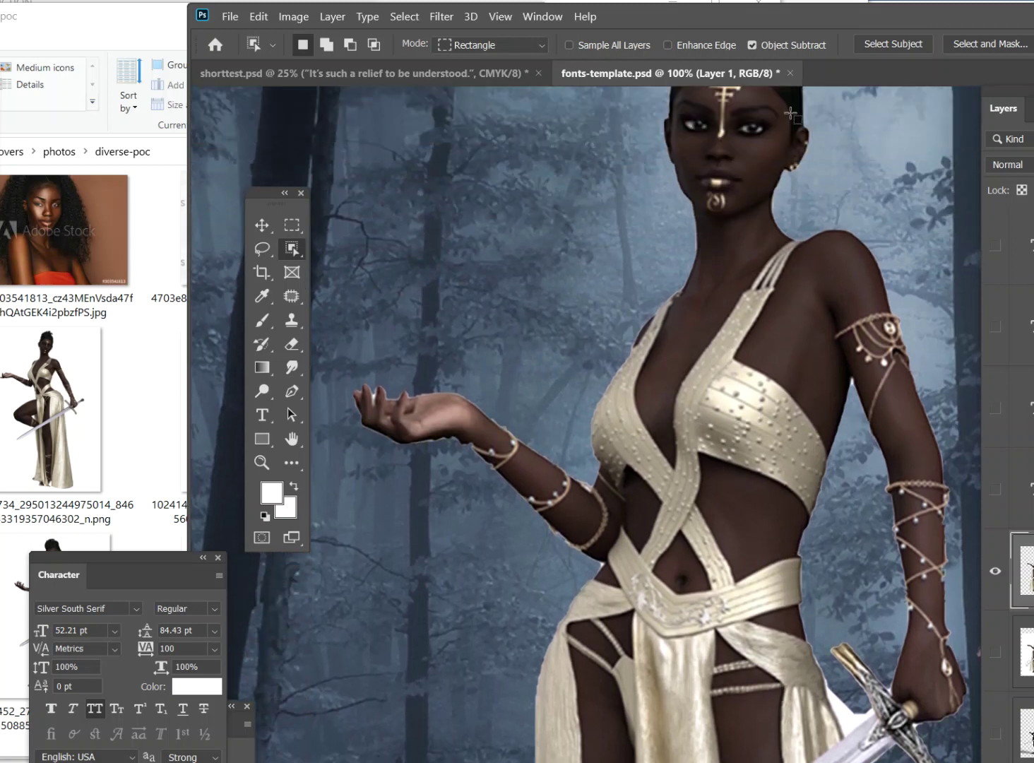
{"action": "left_click", "coordinate": [506, 20]}
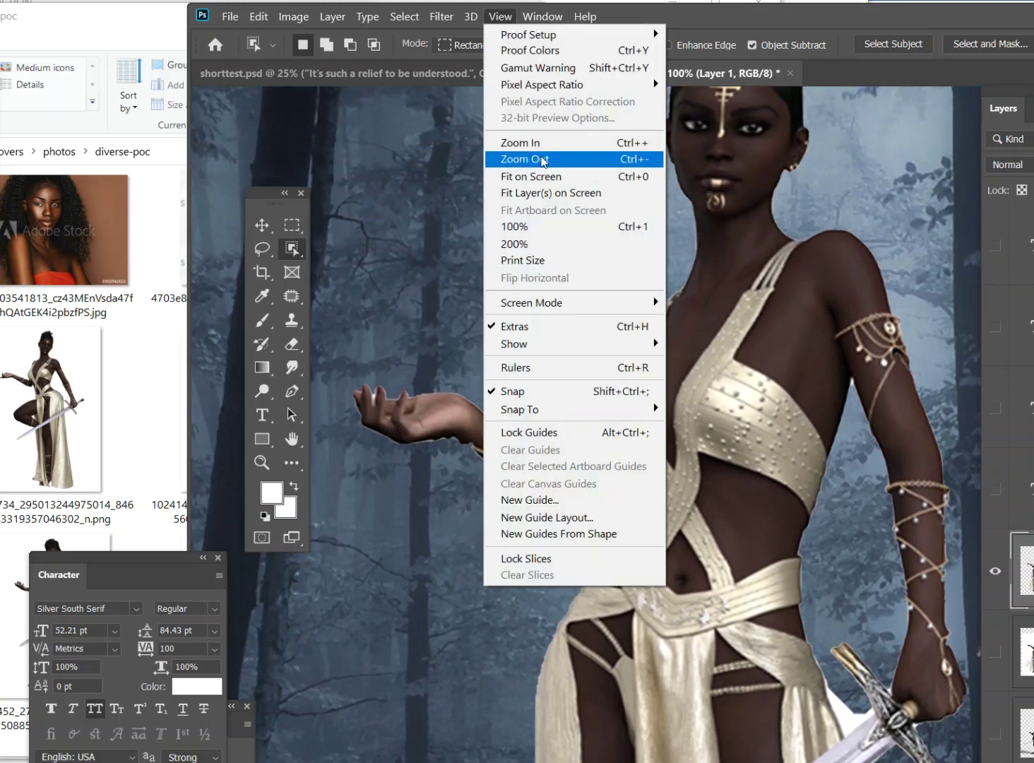
- Apply Smart Sharpen to the cut-out woman in the gold dress with amount 200%, radius 1.0 px, noise reduction 10% and Lens Blur removal
{"action": "left_click", "coordinate": [539, 157]}
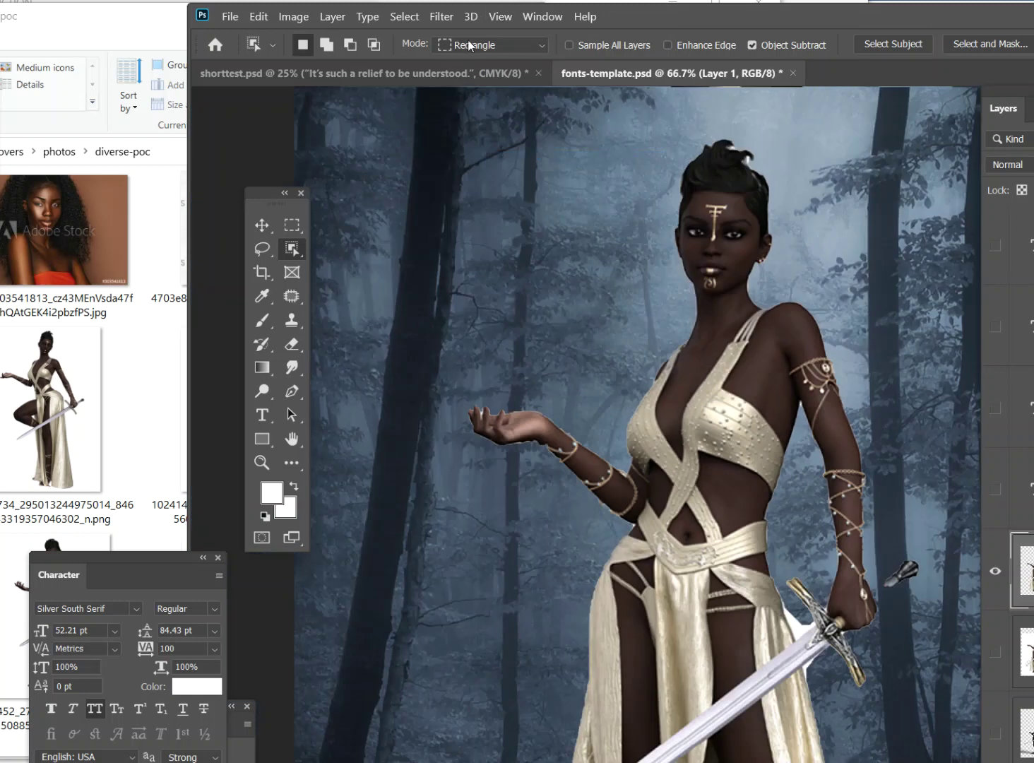
{"action": "left_click", "coordinate": [500, 16]}
{"action": "left_click", "coordinate": [522, 158]}
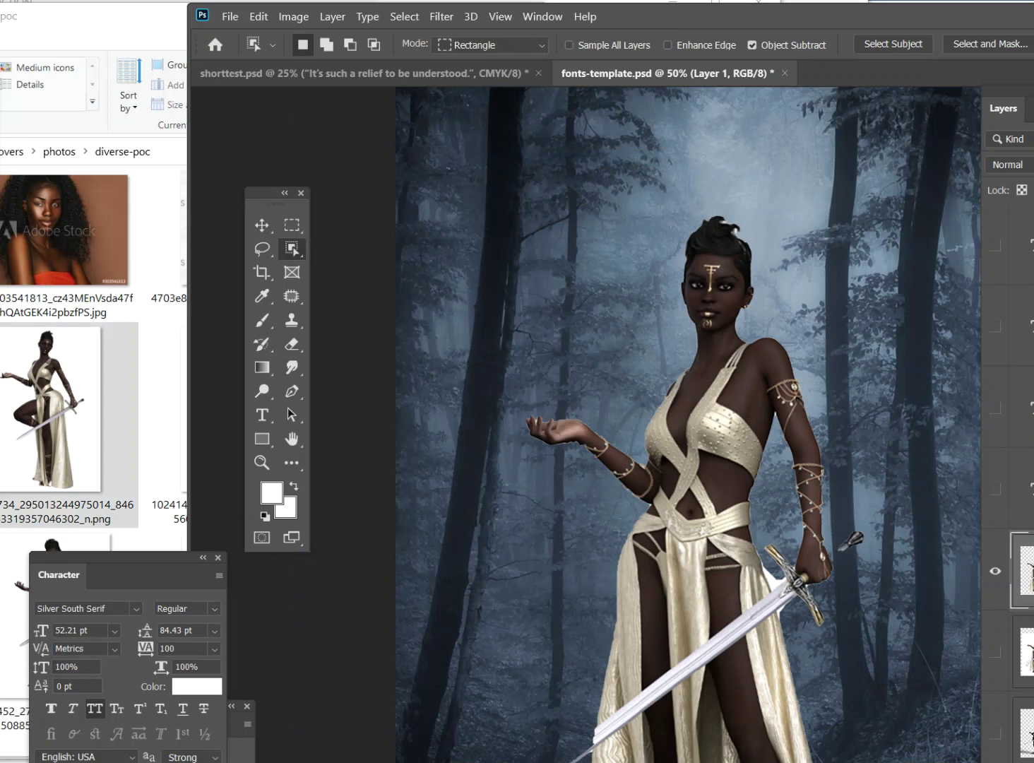
{"action": "left_click", "coordinate": [439, 18]}
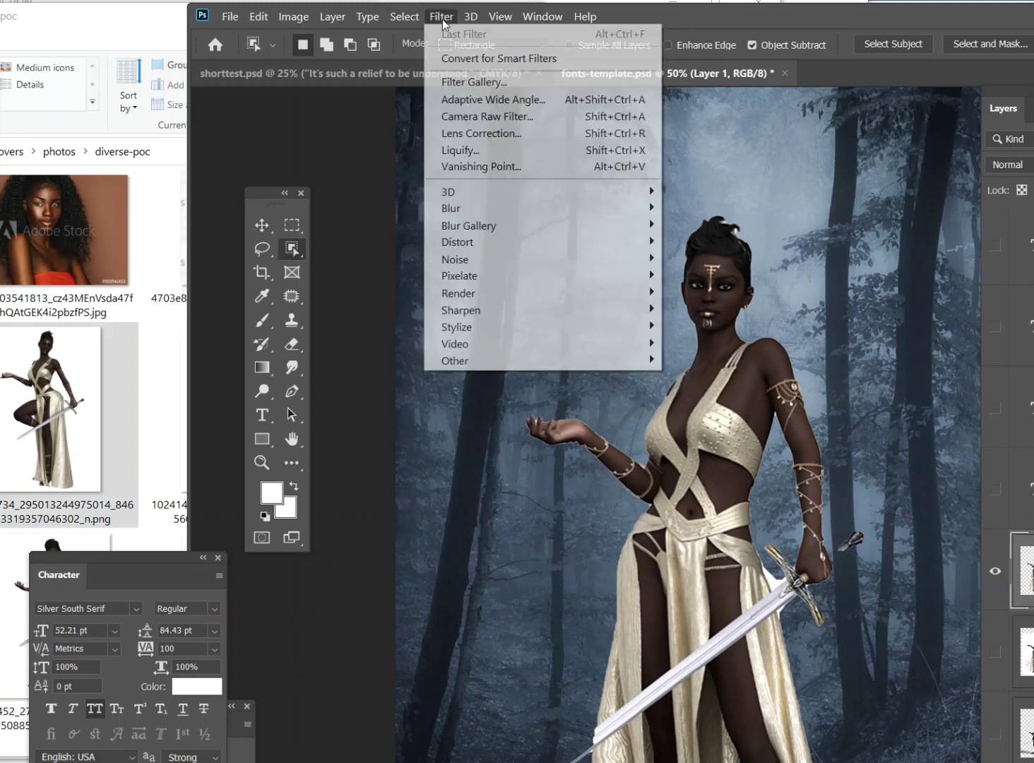
{"action": "mouse_move", "coordinate": [503, 309]}
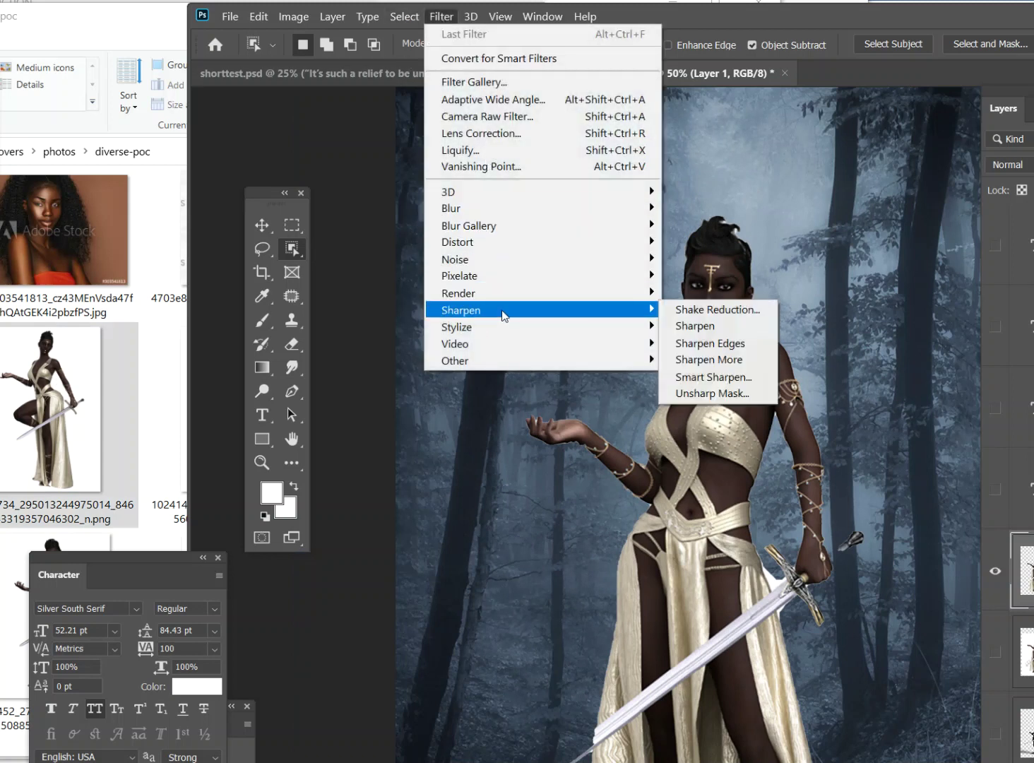
{"action": "left_click", "coordinate": [739, 380]}
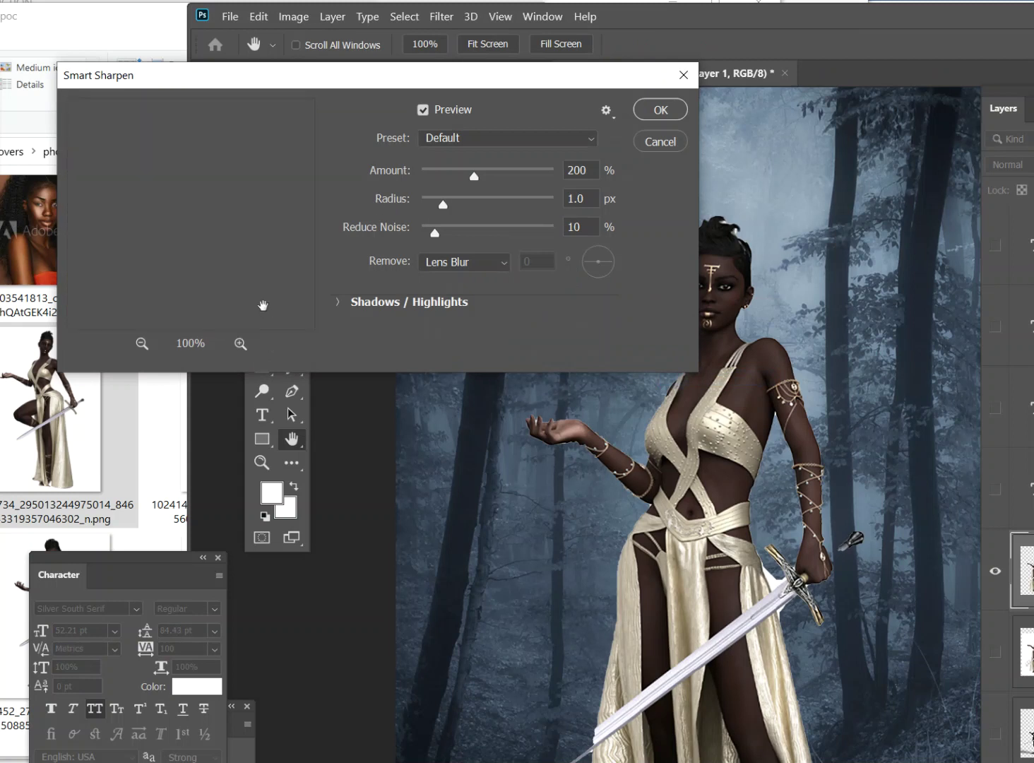
{"action": "left_click_drag", "start_coordinate": [161, 183], "coordinate": [206, 366]}
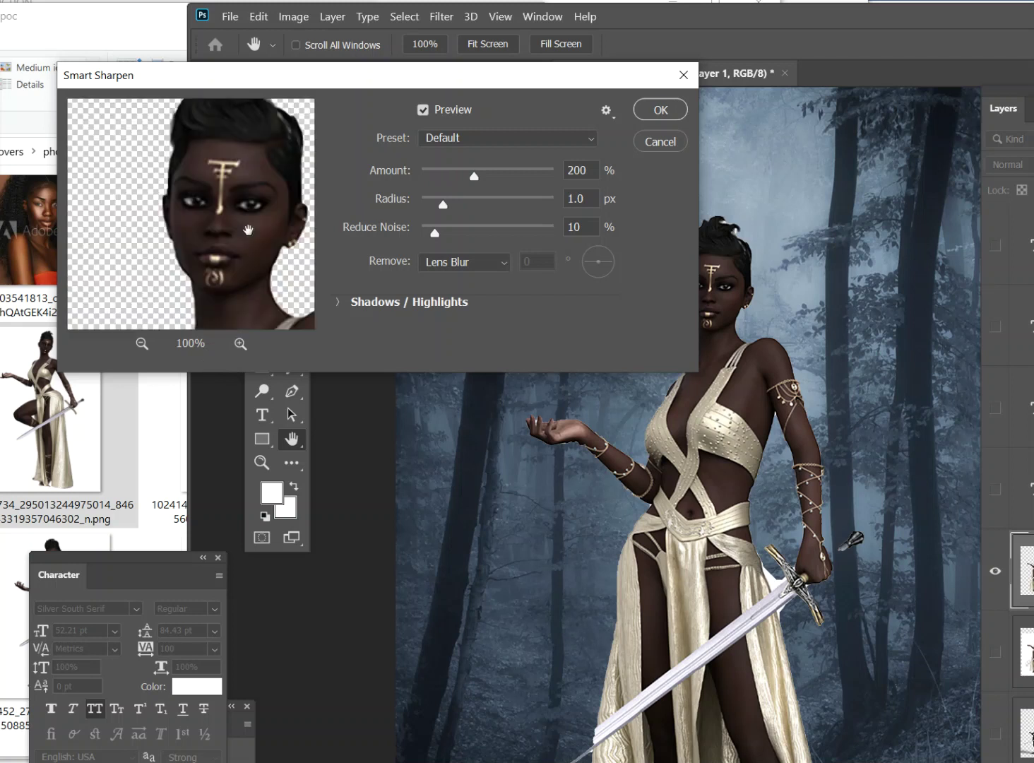
{"action": "left_click_drag", "start_coordinate": [278, 183], "coordinate": [262, 173]}
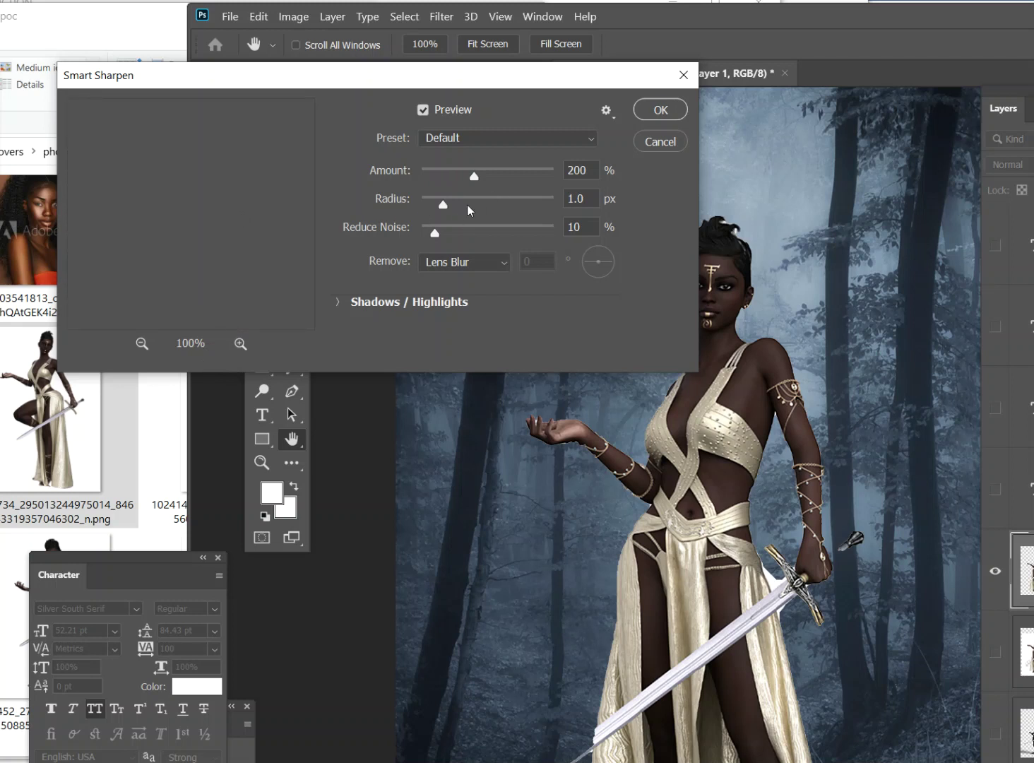
{"action": "left_click", "coordinate": [658, 119]}
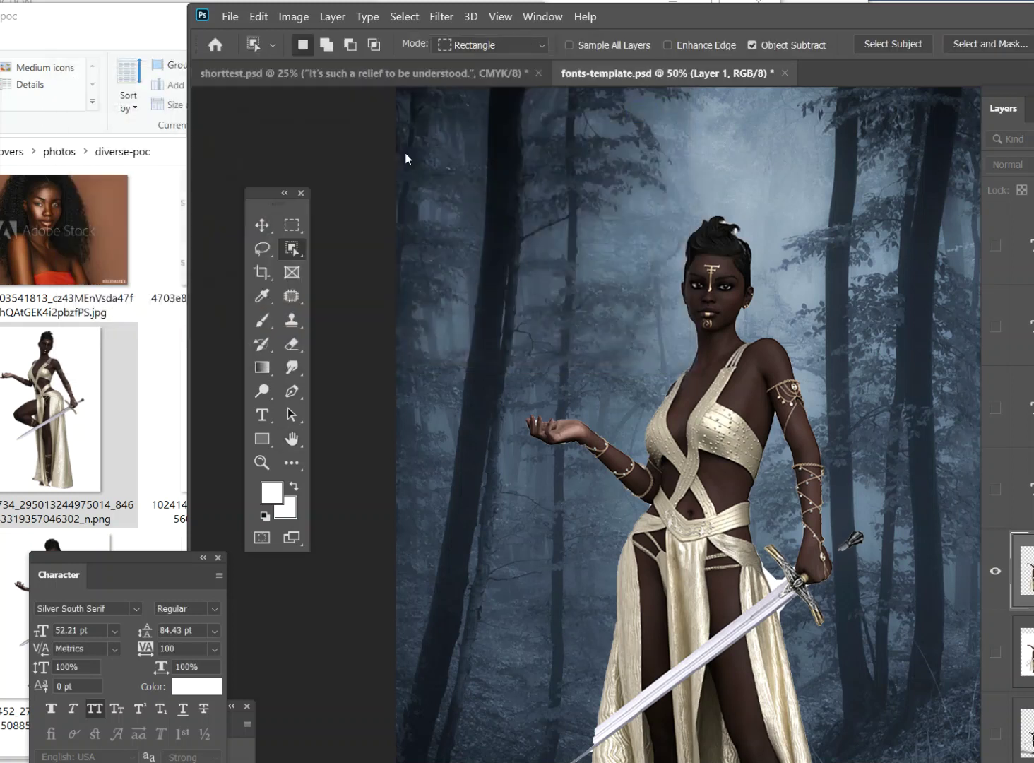
{"action": "left_click", "coordinate": [387, 309]}
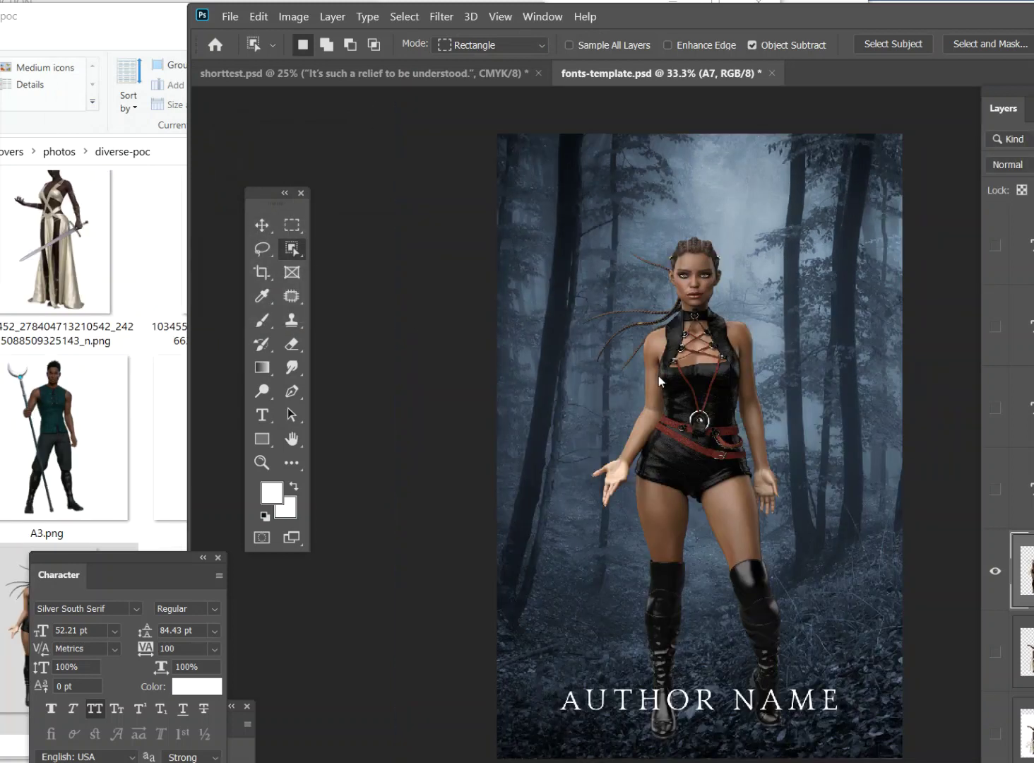
- Place daisy01_Camera.png on the cover from the diverse-poc folder, scale it to 12.73%, and hide the A7 figure behind it
{"action": "left_click", "coordinate": [103, 406]}
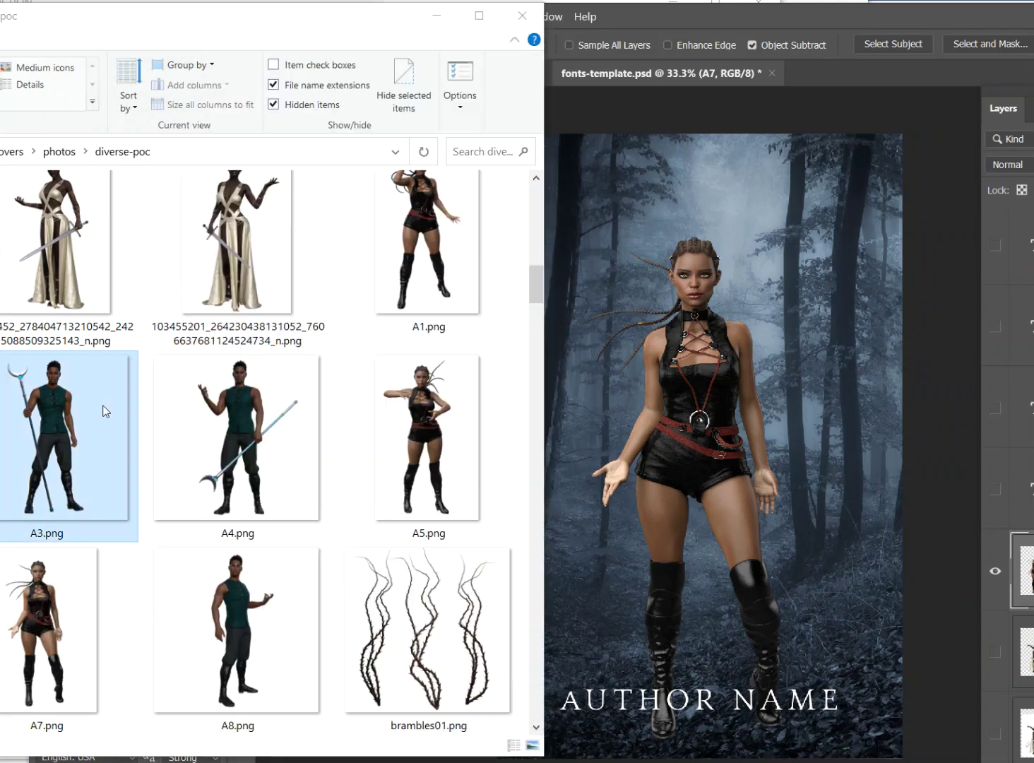
{"action": "scroll", "coordinate": [150, 387], "scroll_direction": "down", "scroll_amount": 5}
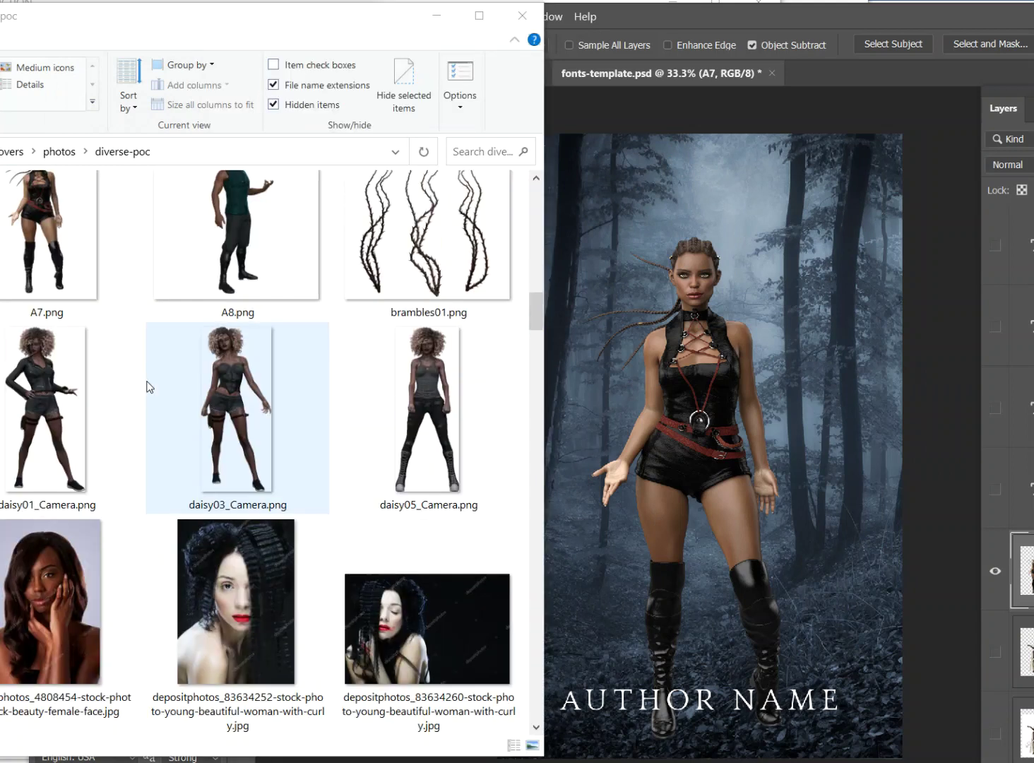
{"action": "left_click", "coordinate": [128, 427]}
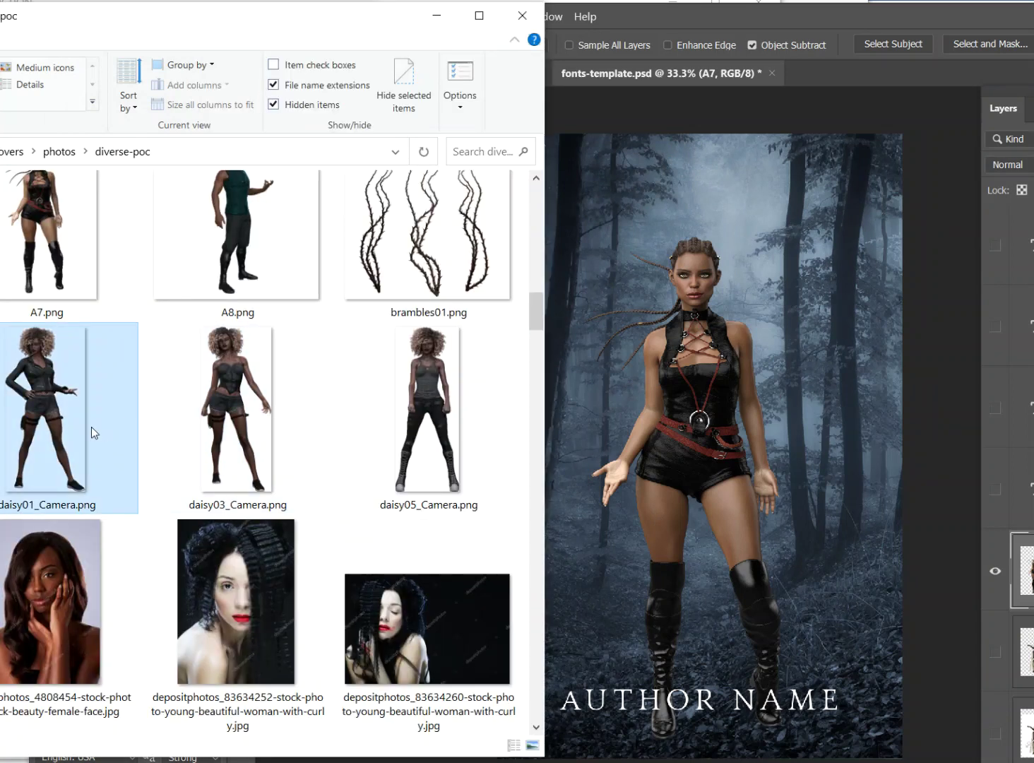
{"action": "left_click", "coordinate": [399, 433]}
{"action": "left_click_drag", "start_coordinate": [113, 431], "coordinate": [661, 481]}
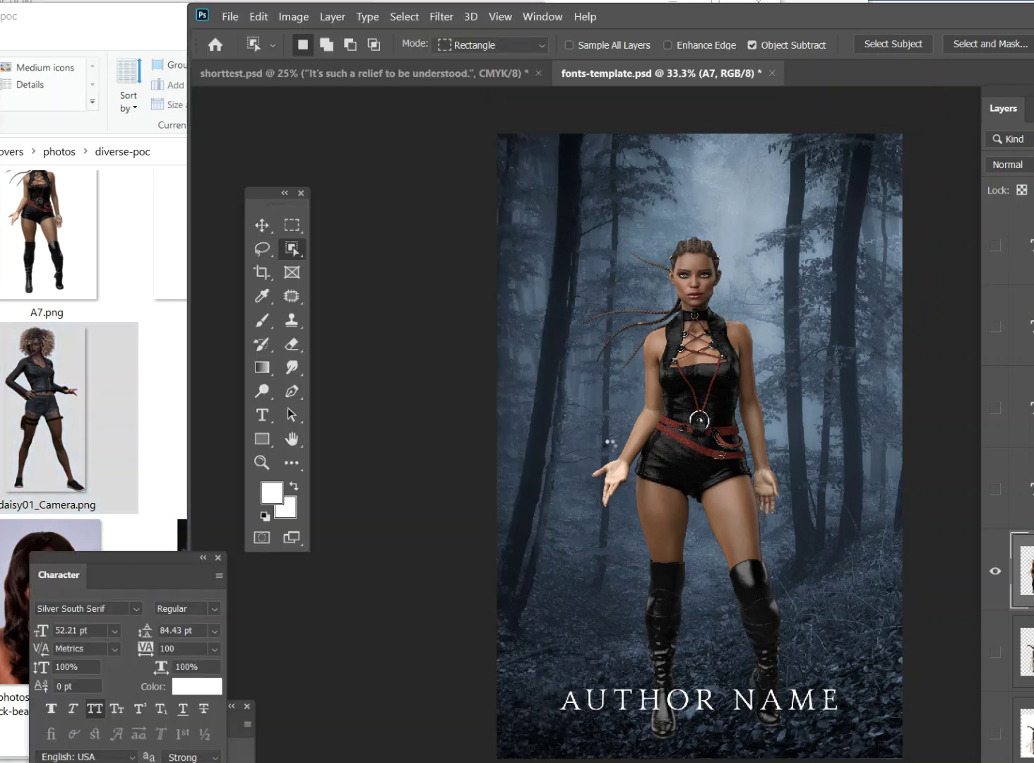
{"action": "left_click_drag", "start_coordinate": [546, 130], "coordinate": [607, 237]}
{"action": "left_click_drag", "start_coordinate": [676, 359], "coordinate": [645, 306]}
{"action": "left_click_drag", "start_coordinate": [821, 706], "coordinate": [832, 728]}
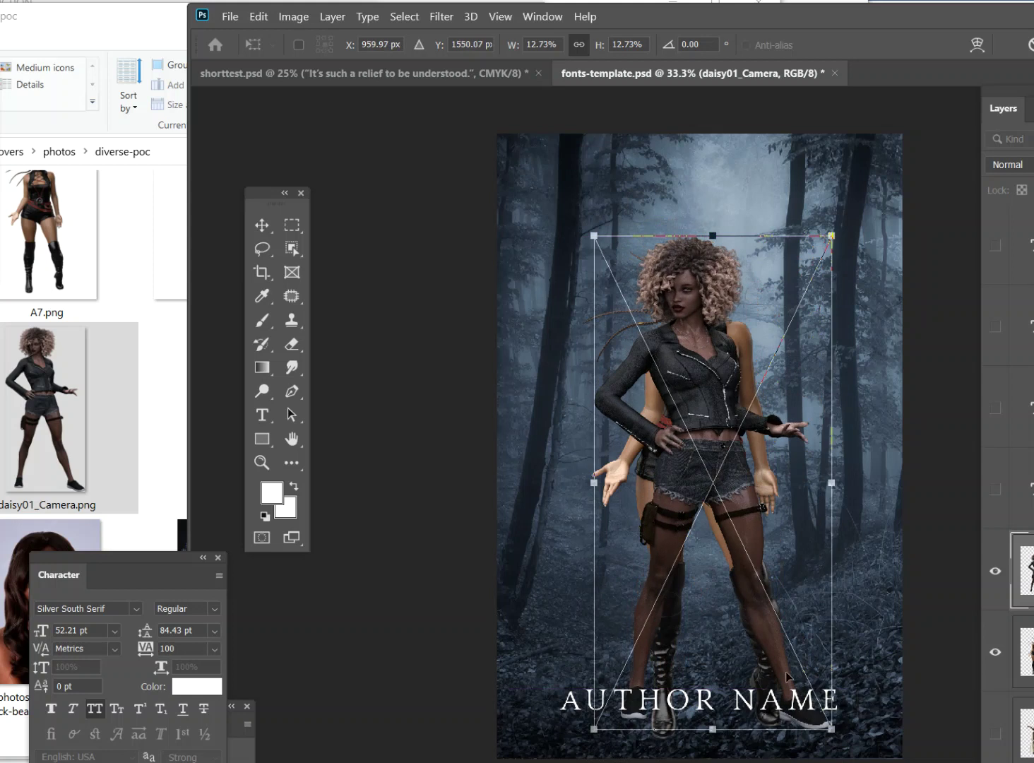
{"action": "key", "text": "w"}
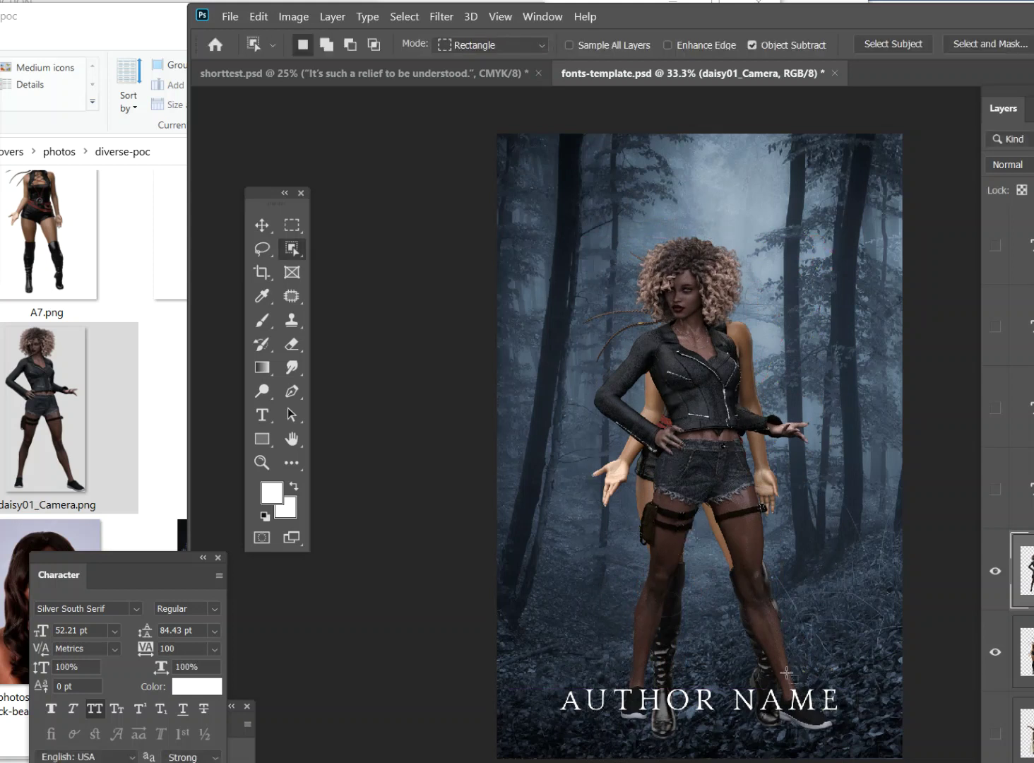
{"action": "left_click", "coordinate": [999, 658]}
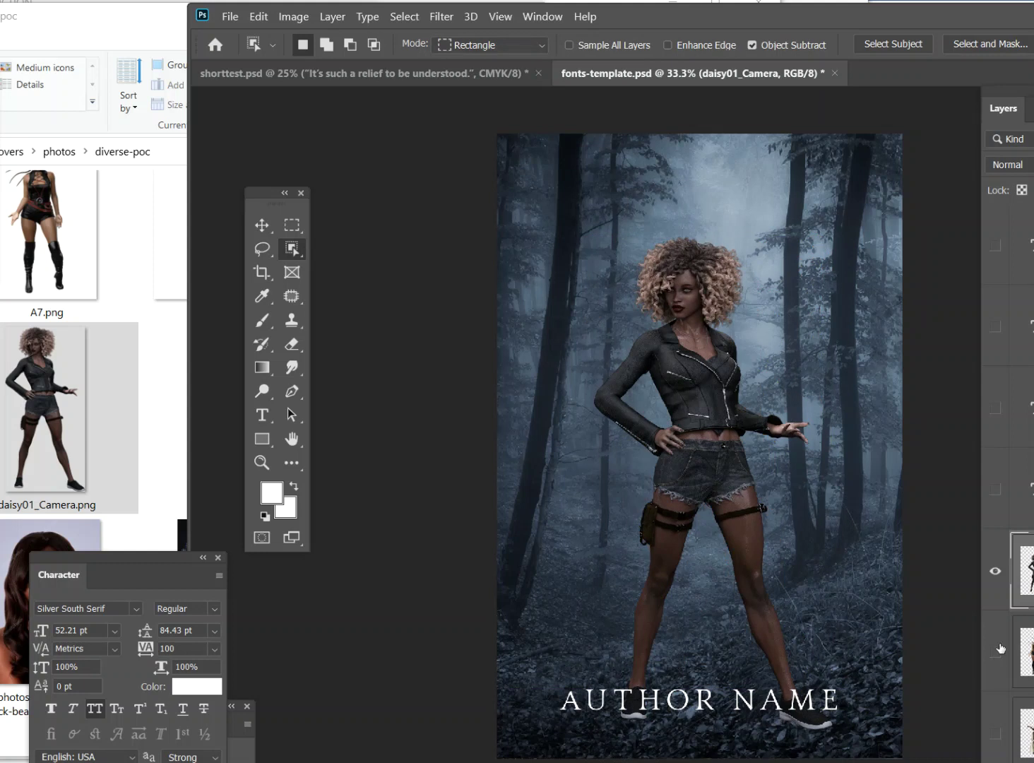
- Place Depositphotos_148585297_l-2015.jpg from the diverse-poc folder on the cover and scale it to 113.75%
{"action": "left_click", "coordinate": [101, 430]}
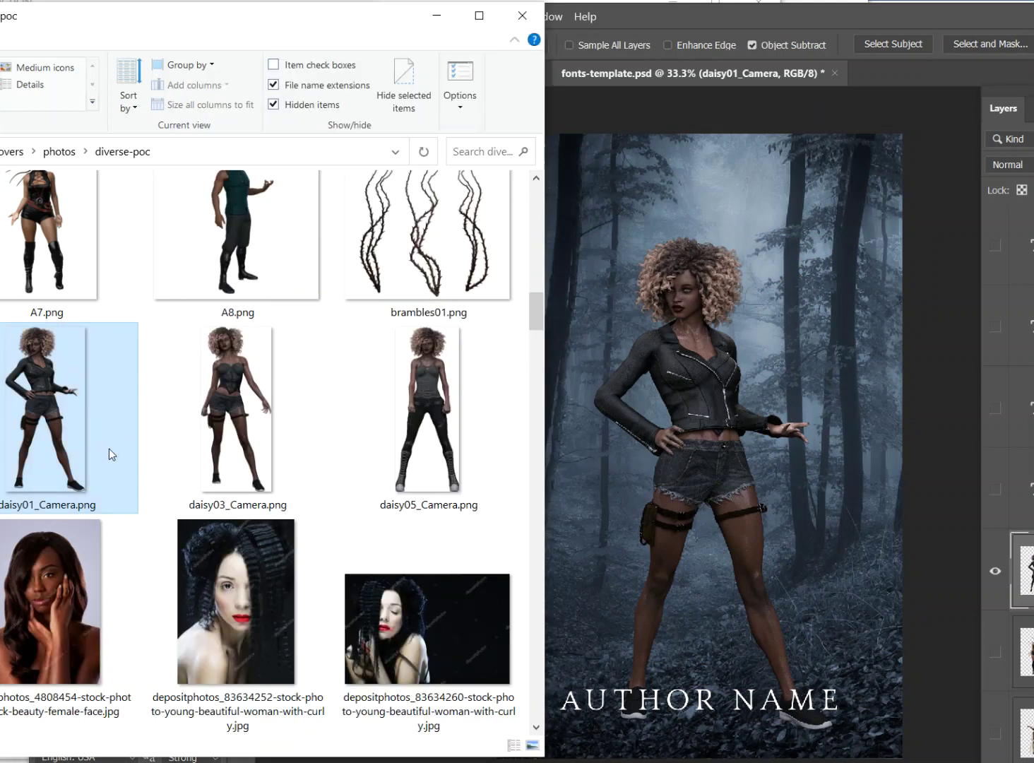
{"action": "scroll", "coordinate": [113, 448], "scroll_direction": "down", "scroll_amount": 5}
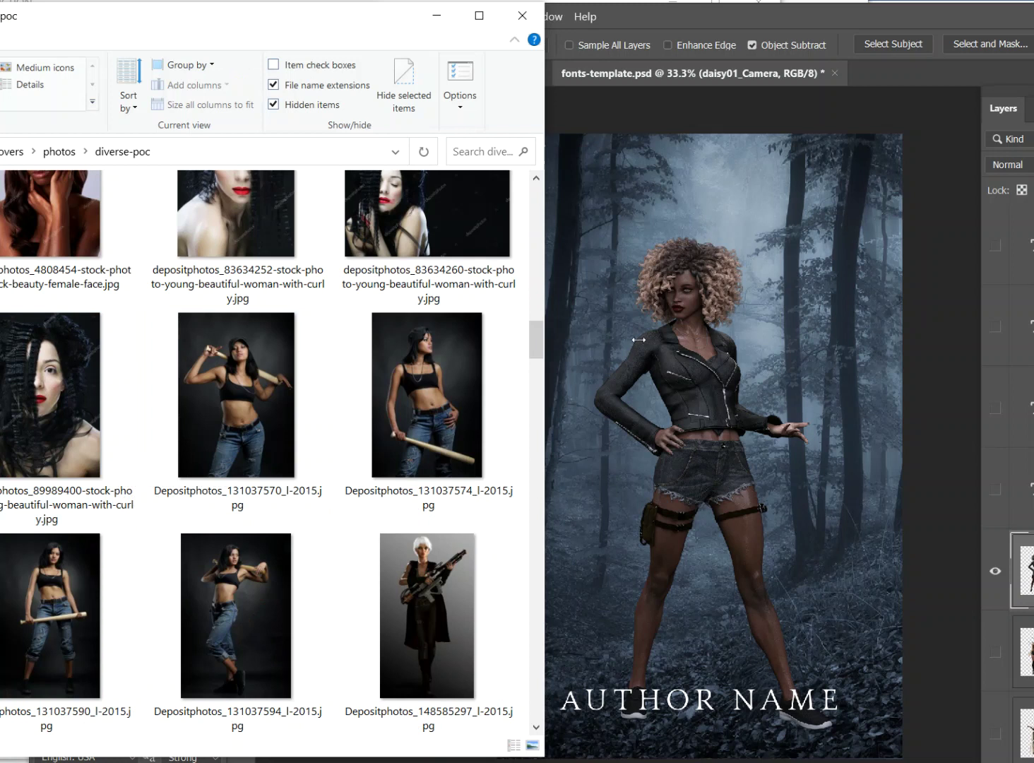
{"action": "left_click", "coordinate": [460, 432]}
{"action": "scroll", "coordinate": [430, 446], "scroll_direction": "down", "scroll_amount": 2}
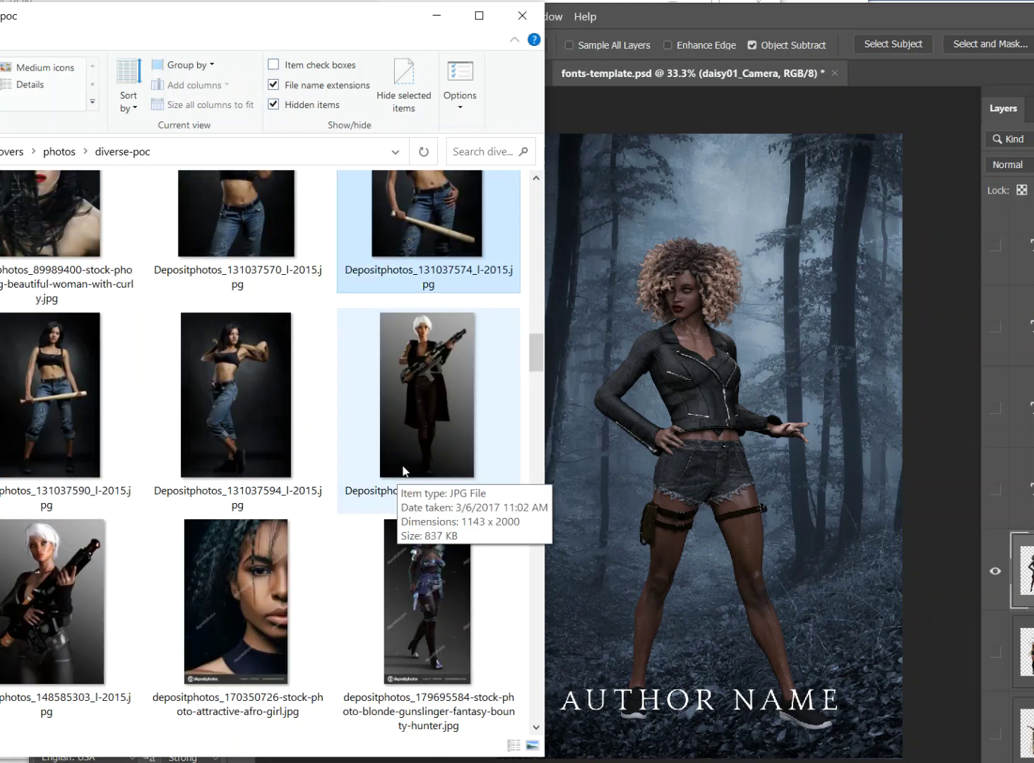
{"action": "left_click", "coordinate": [423, 436]}
{"action": "left_click", "coordinate": [672, 470]}
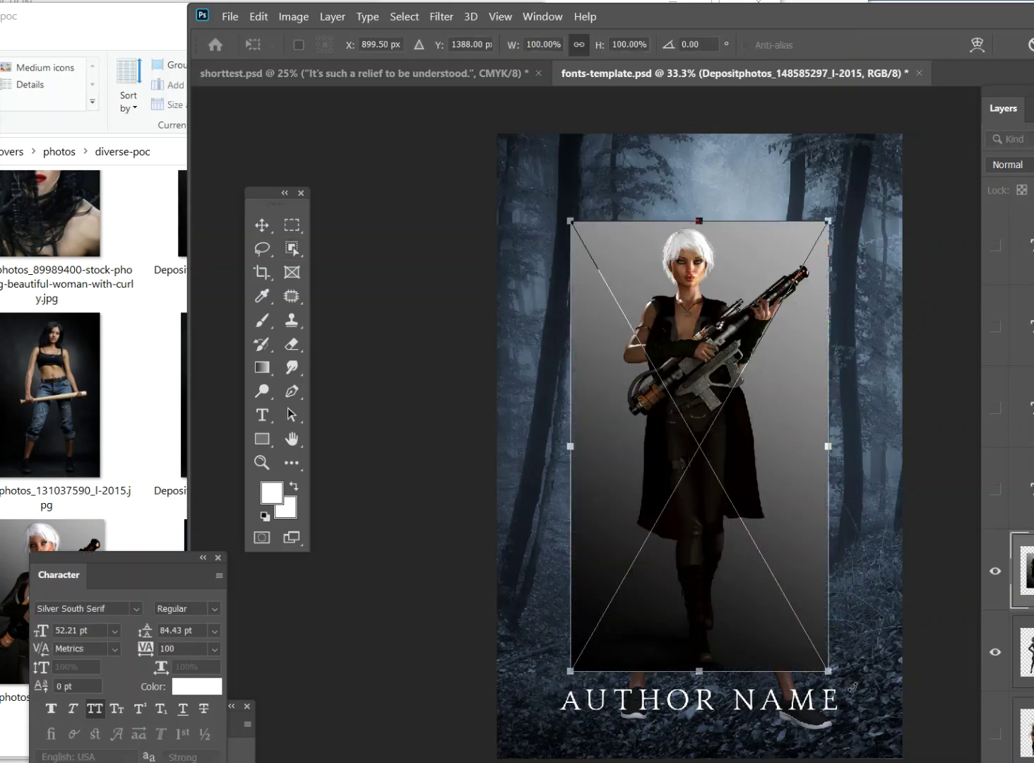
{"action": "left_click_drag", "start_coordinate": [834, 672], "coordinate": [869, 736]}
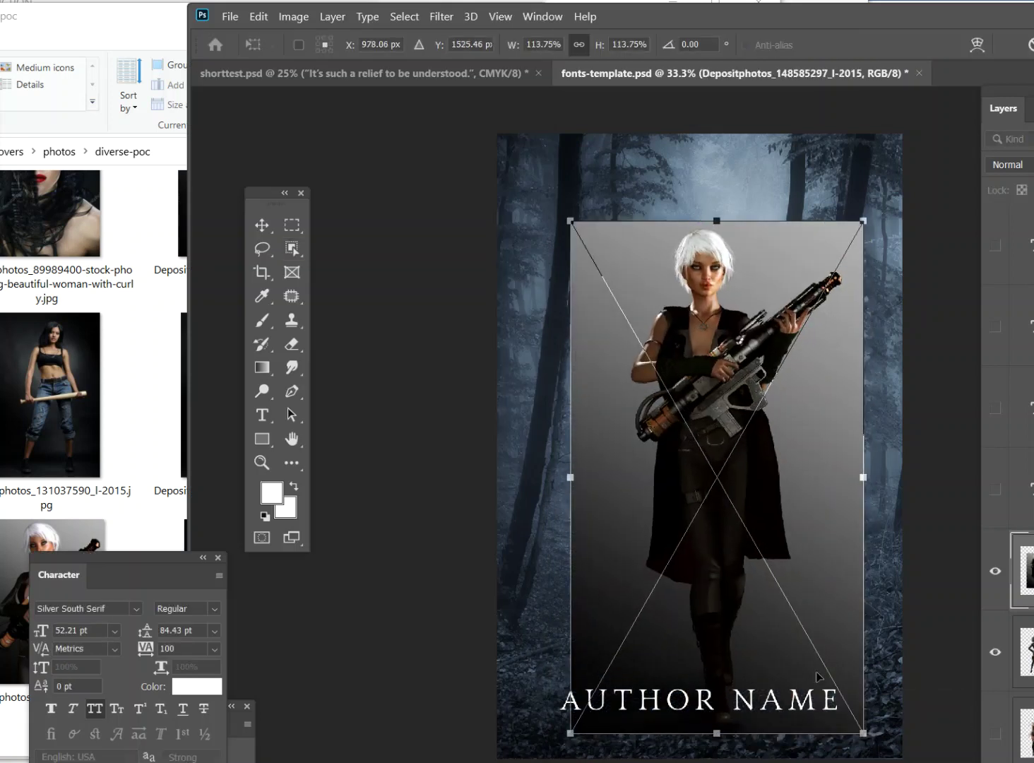
{"action": "key", "text": "Return"}
- Select the white-haired woman with the rifle using Object Selection, then refine the selection around her foot, hair and upper body
{"action": "right_click", "coordinate": [293, 249]}
{"action": "left_click", "coordinate": [364, 256]}
{"action": "left_click_drag", "start_coordinate": [599, 228], "coordinate": [861, 718]}
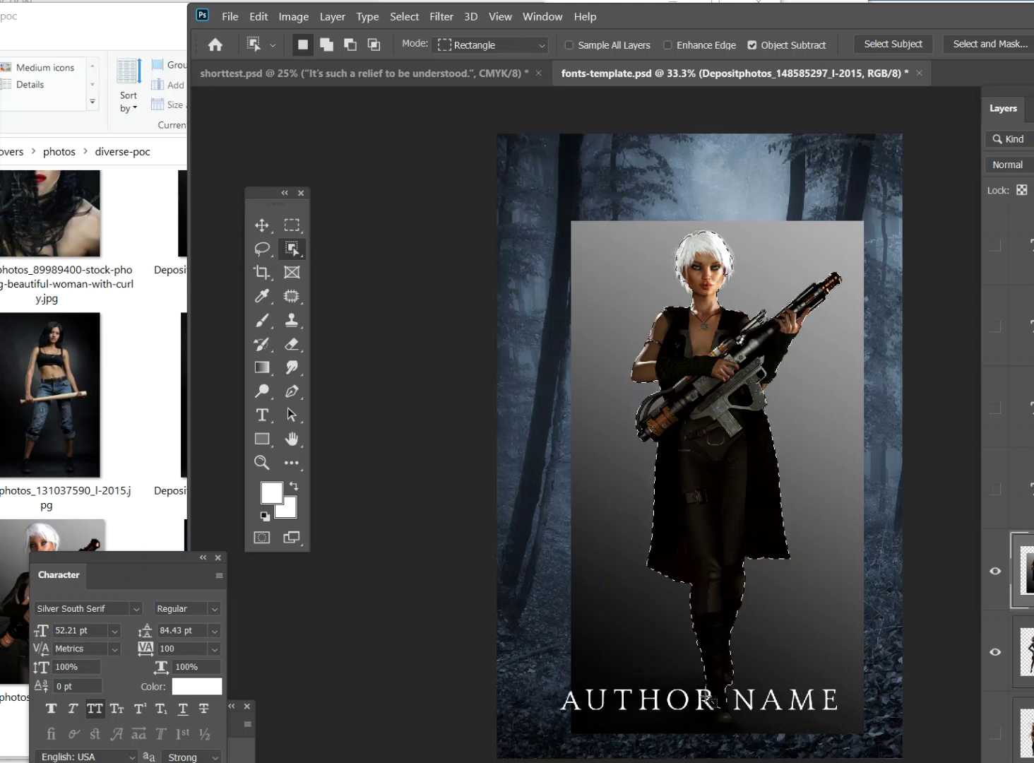
{"action": "left_click_drag", "start_coordinate": [696, 691], "coordinate": [743, 725]}
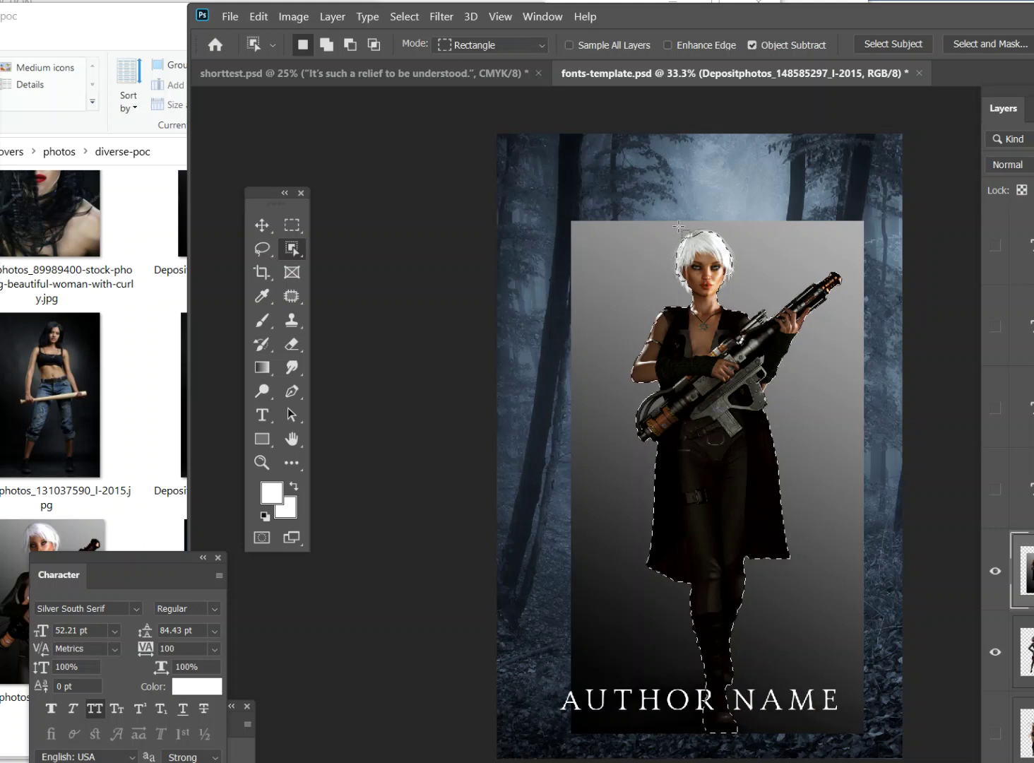
{"action": "left_click_drag", "start_coordinate": [721, 253], "coordinate": [812, 246]}
{"action": "left_click_drag", "start_coordinate": [686, 230], "coordinate": [713, 233]}
{"action": "left_click_drag", "start_coordinate": [717, 327], "coordinate": [734, 302]}
- Copy the selected white-haired woman to a new layer, then hide her original image and the daisy01_Camera figure
{"action": "key", "text": "ctrl+j"}
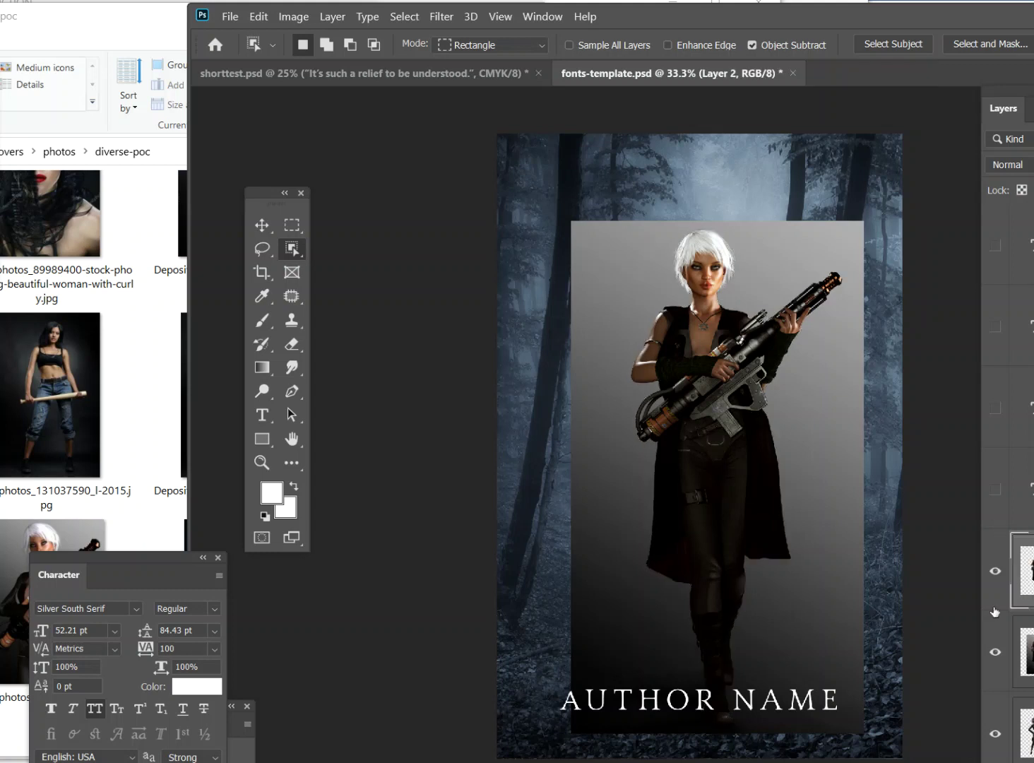
{"action": "left_click", "coordinate": [998, 652]}
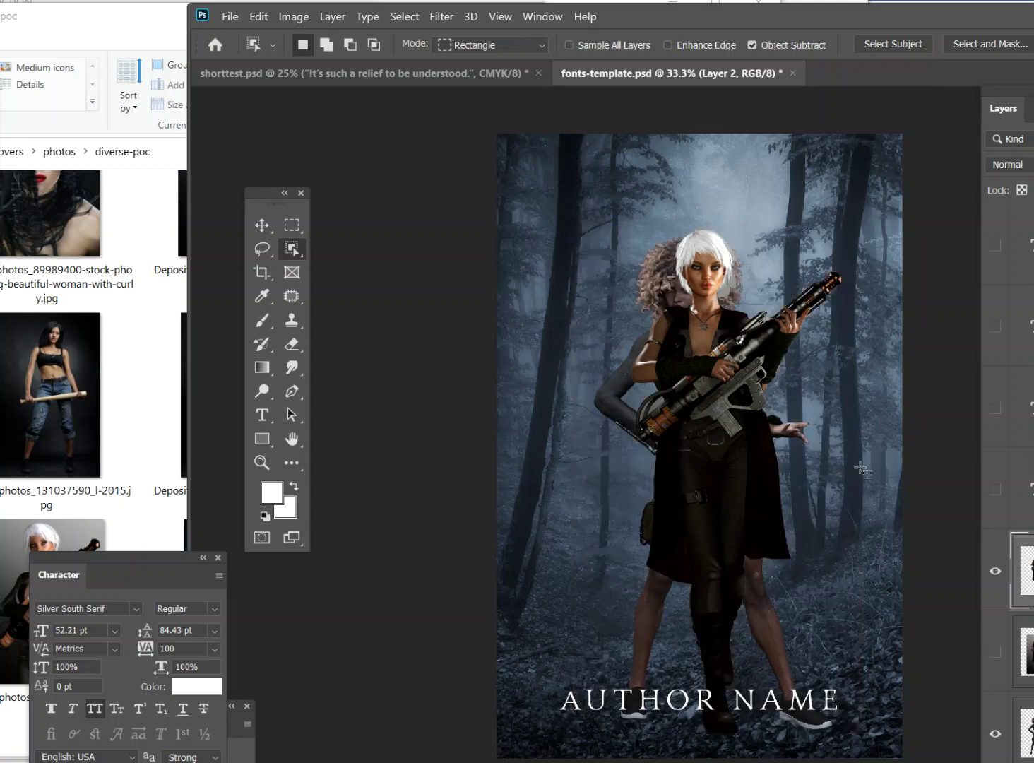
{"action": "left_click", "coordinate": [998, 725]}
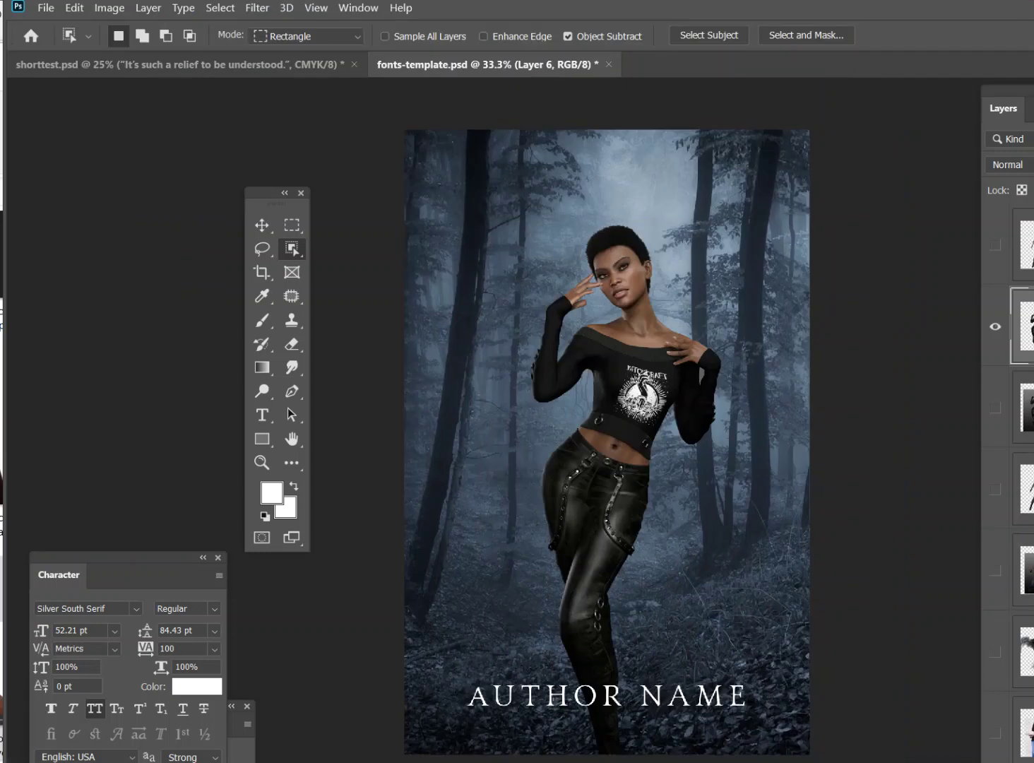
- Hide the woman in the black crop top, show the curly-haired woman in the skirt and make her layer active
{"action": "left_click", "coordinate": [999, 328]}
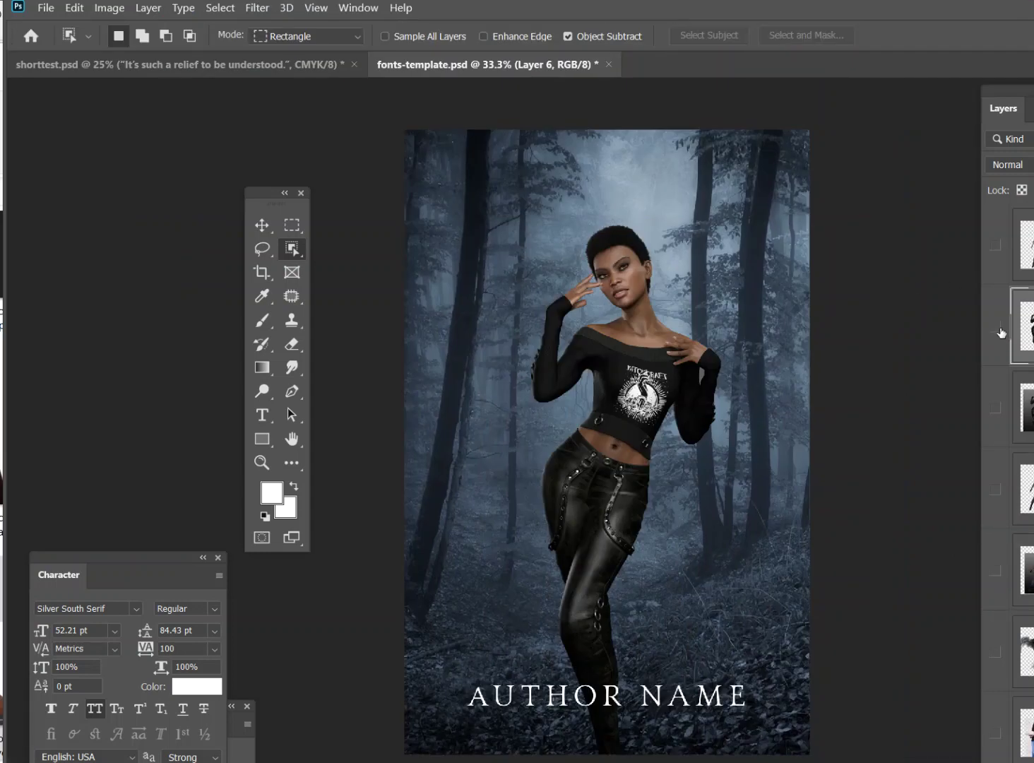
{"action": "left_click", "coordinate": [996, 247]}
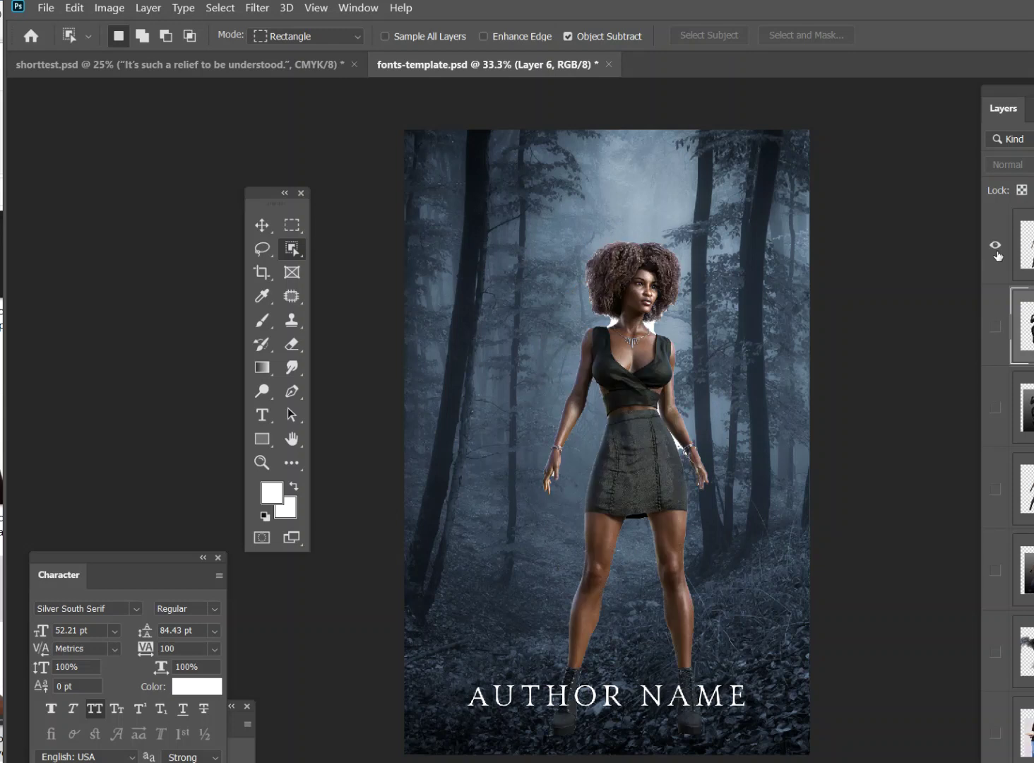
{"action": "left_click", "coordinate": [996, 247]}
{"action": "left_click", "coordinate": [996, 248]}
{"action": "left_click", "coordinate": [1014, 249]}
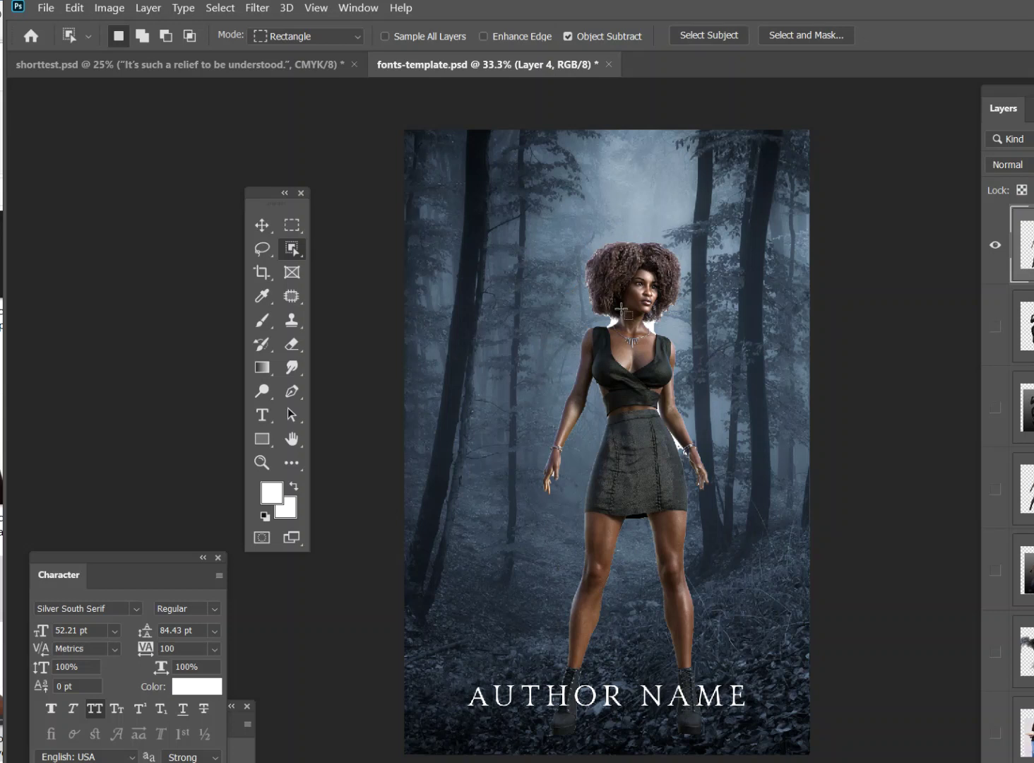
- Hide the curly-haired woman in the skirt and view the crop-top woman's original image on its grey backdrop
{"action": "left_click", "coordinate": [268, 228]}
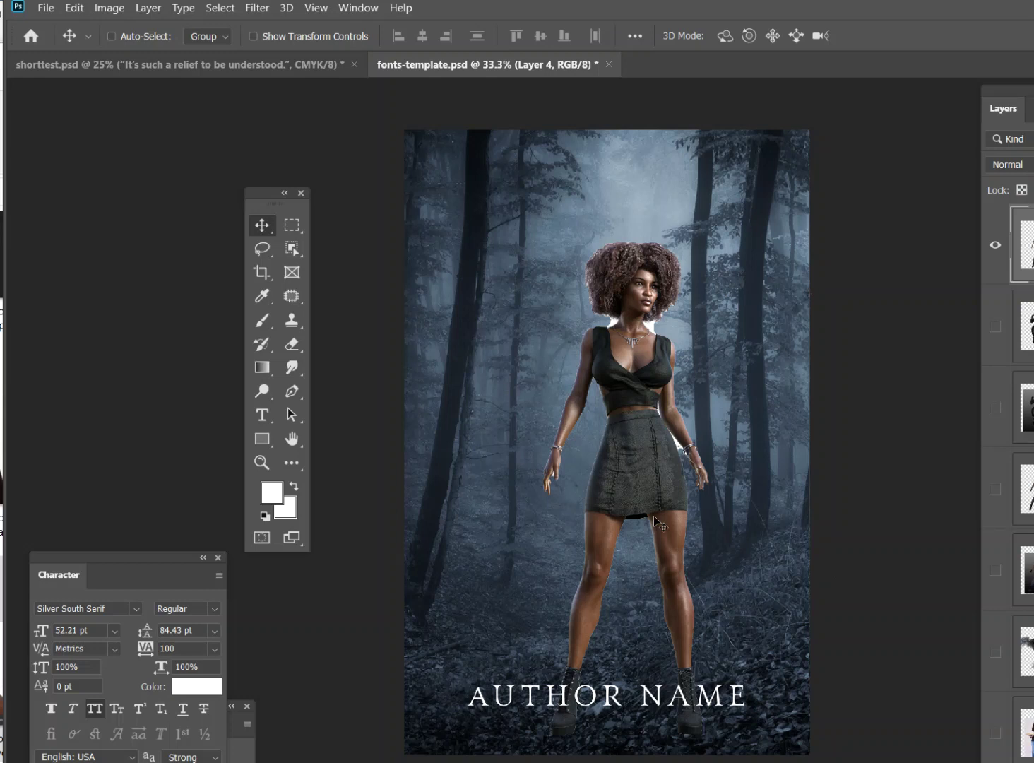
{"action": "left_click", "coordinate": [995, 246]}
{"action": "left_click", "coordinate": [995, 247]}
{"action": "left_click", "coordinate": [997, 413]}
{"action": "left_click", "coordinate": [997, 247]}
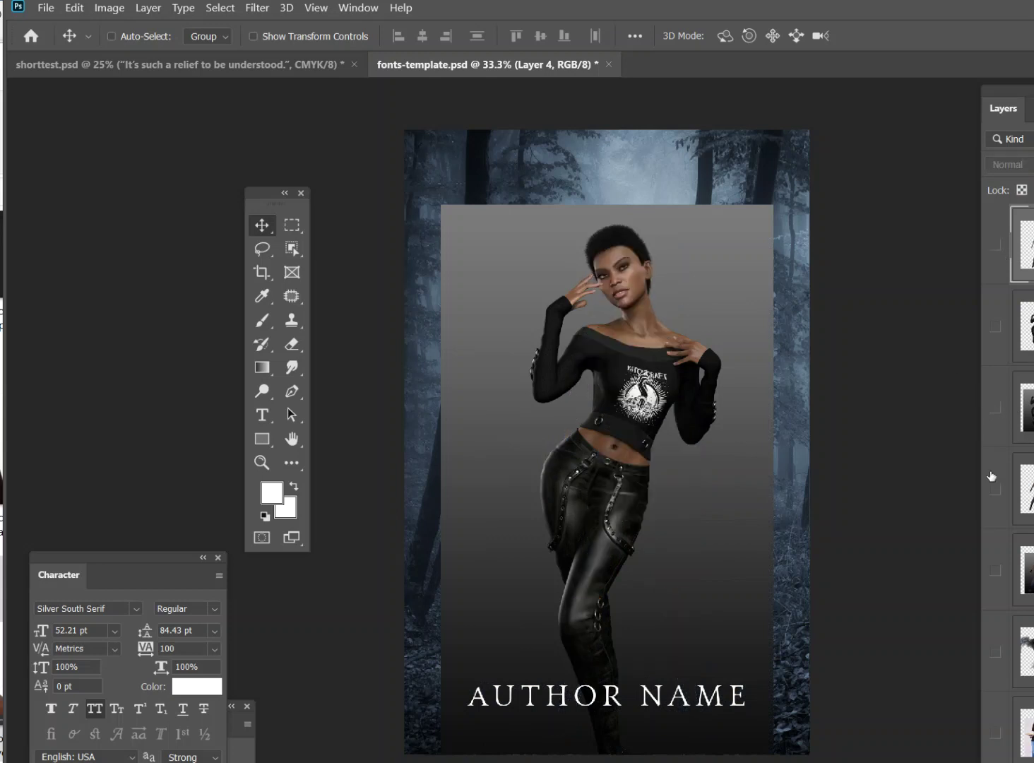
{"action": "left_click", "coordinate": [995, 410]}
- Compare the braided woman in jeans as a cut-out and in her original grey-backdrop image, hiding each after viewing
{"action": "left_click", "coordinate": [996, 490]}
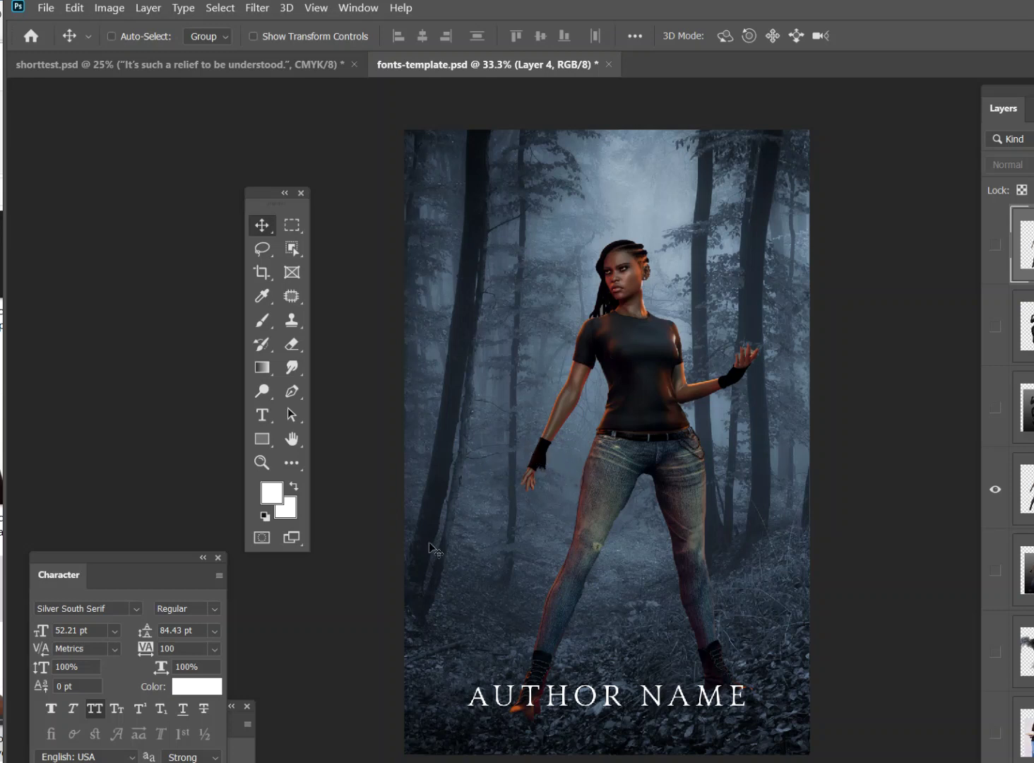
{"action": "left_click", "coordinate": [996, 489]}
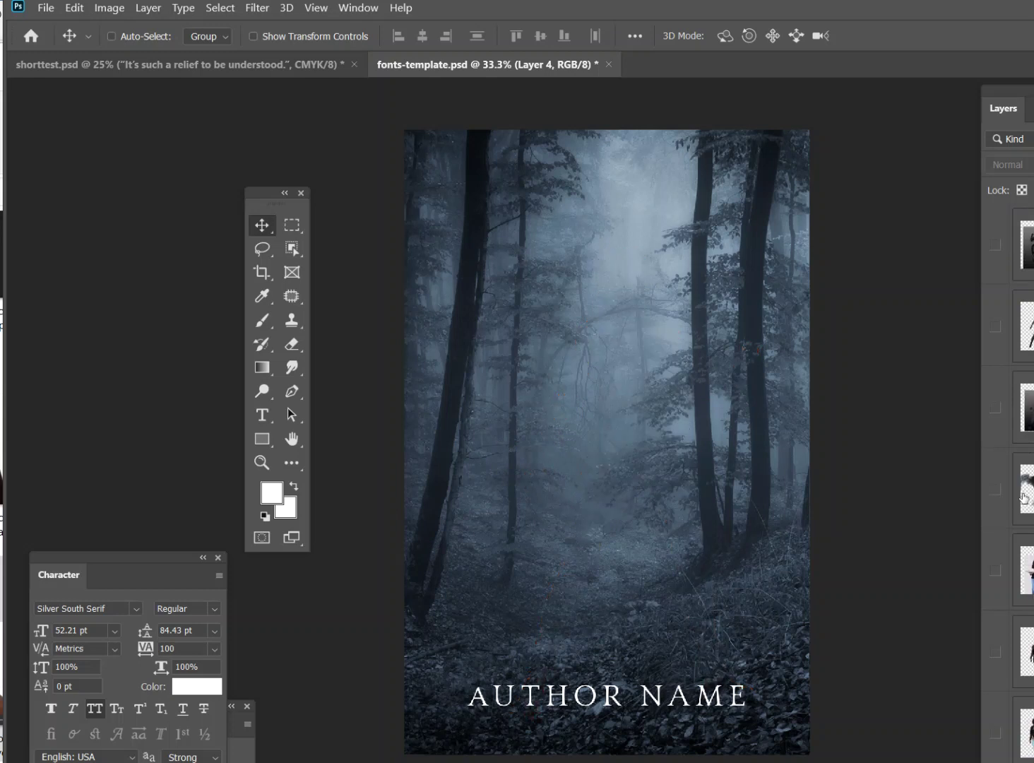
{"action": "left_click", "coordinate": [997, 409]}
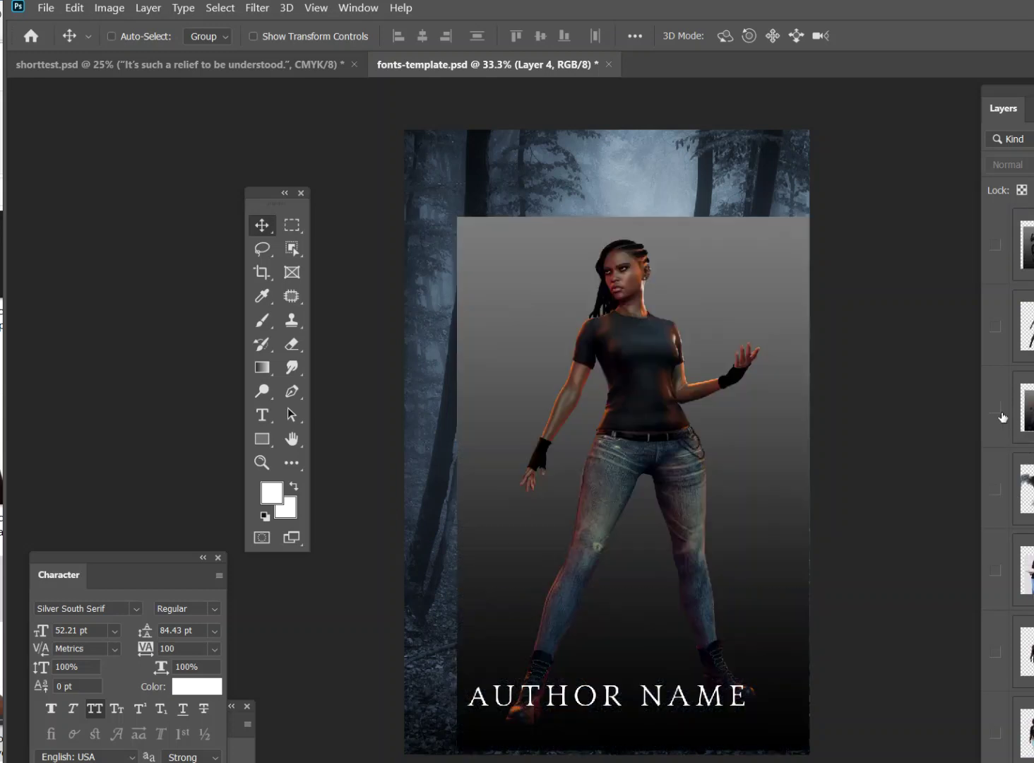
{"action": "left_click", "coordinate": [997, 412]}
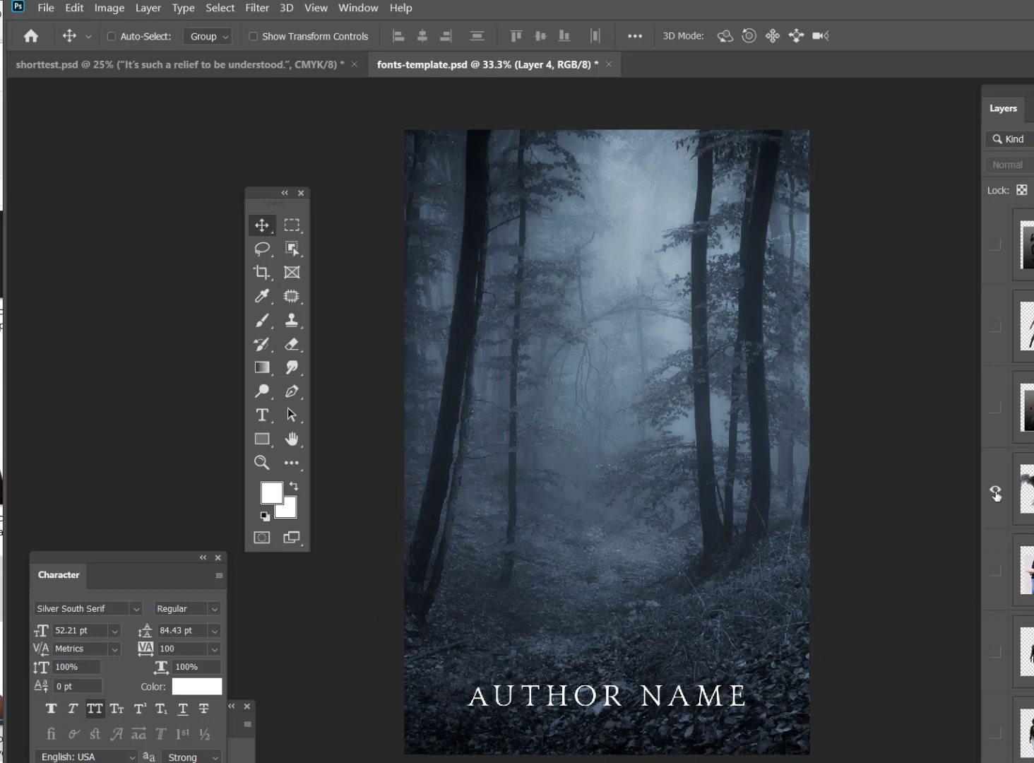
- View the winged red-haired woman and the woman holding a book over the forest, hiding each after viewing
{"action": "left_click", "coordinate": [996, 491]}
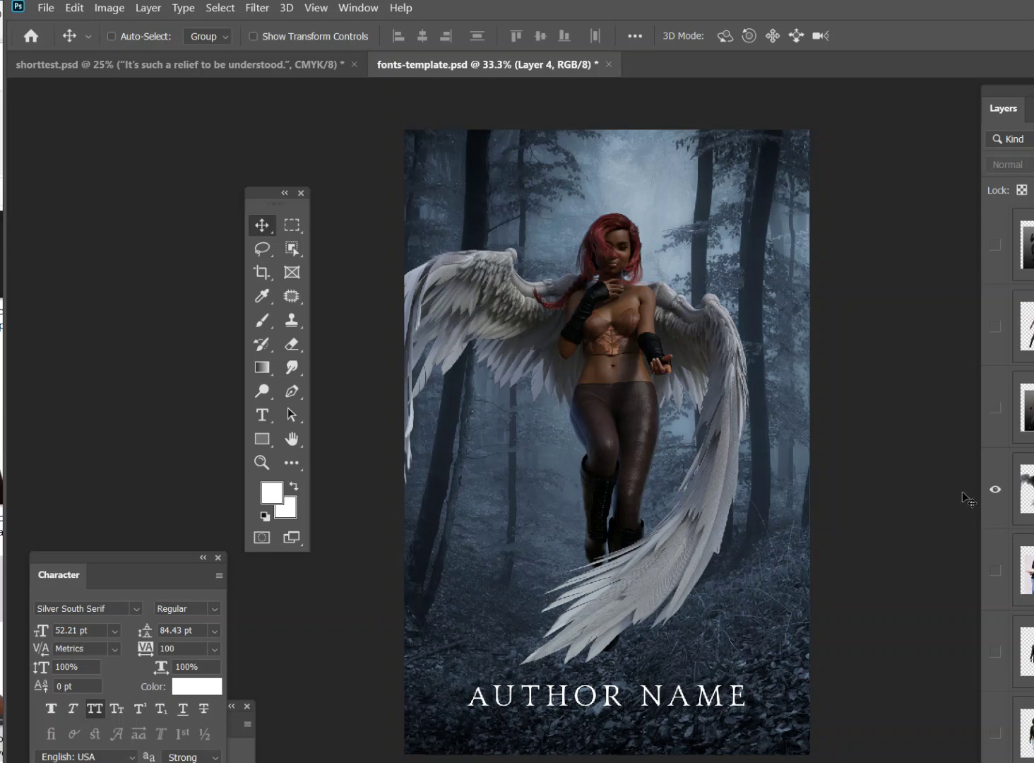
{"action": "key", "text": "ctrl+comma"}
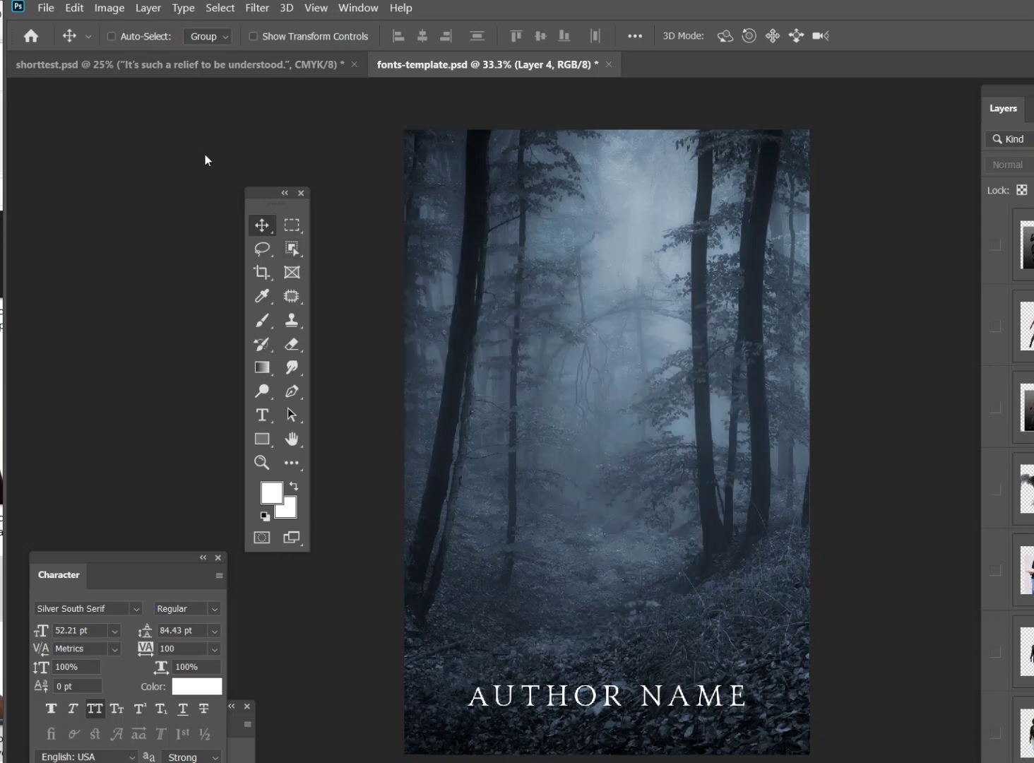
{"action": "left_click", "coordinate": [995, 572]}
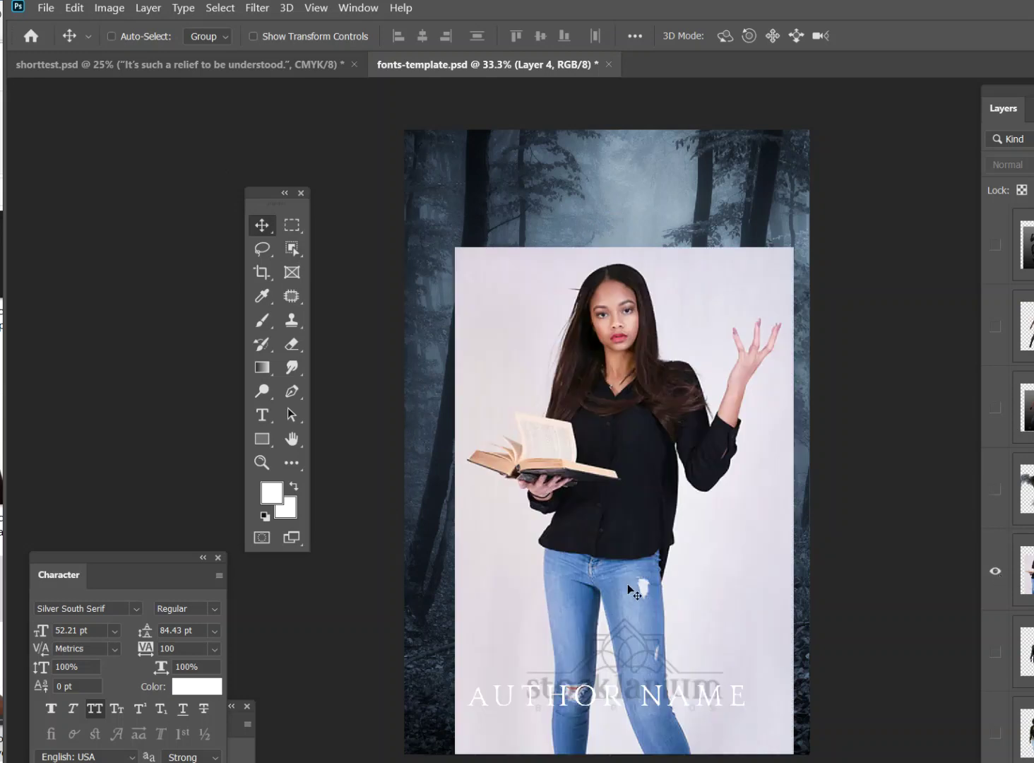
{"action": "left_click_drag", "start_coordinate": [631, 622], "coordinate": [651, 547]}
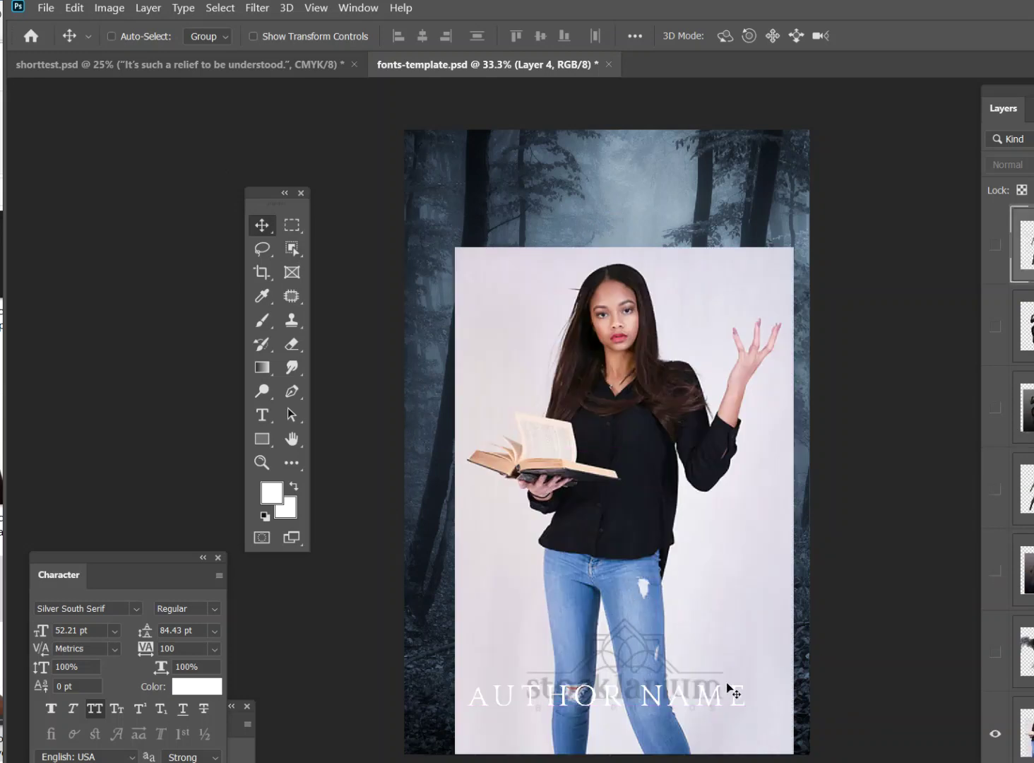
{"action": "left_click", "coordinate": [996, 735]}
{"action": "scroll", "coordinate": [1010, 702], "scroll_direction": "down", "scroll_amount": 2}
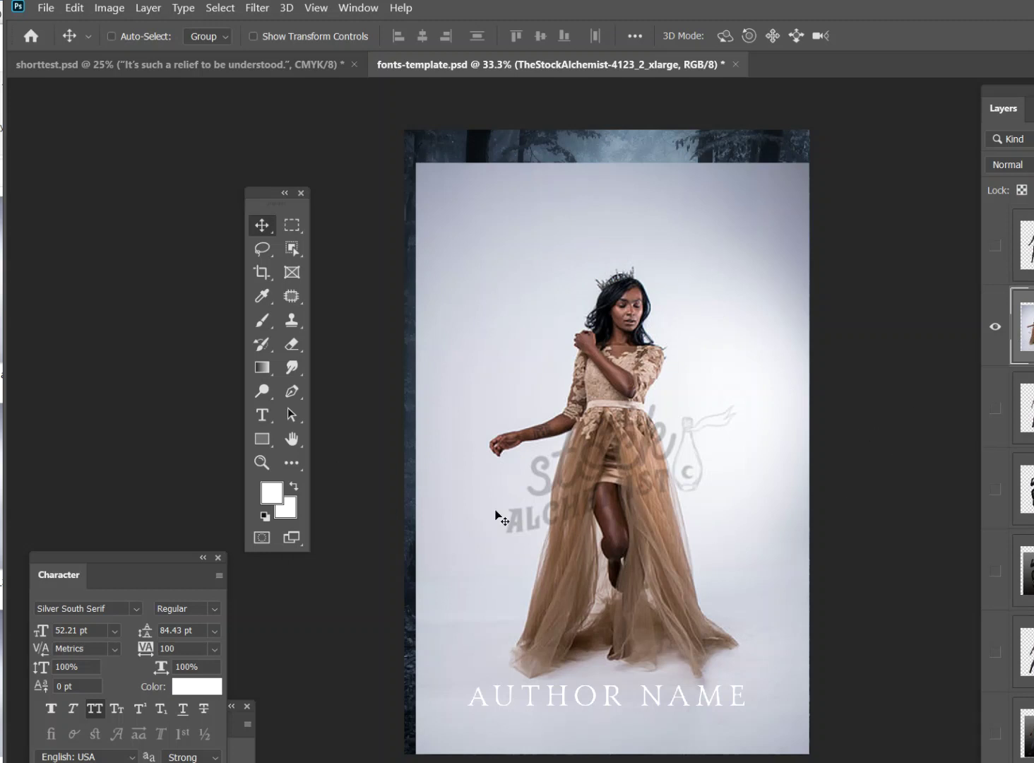
- Hide the crowned woman in the gold gown to reveal the empty forest background
{"action": "left_click", "coordinate": [996, 327]}
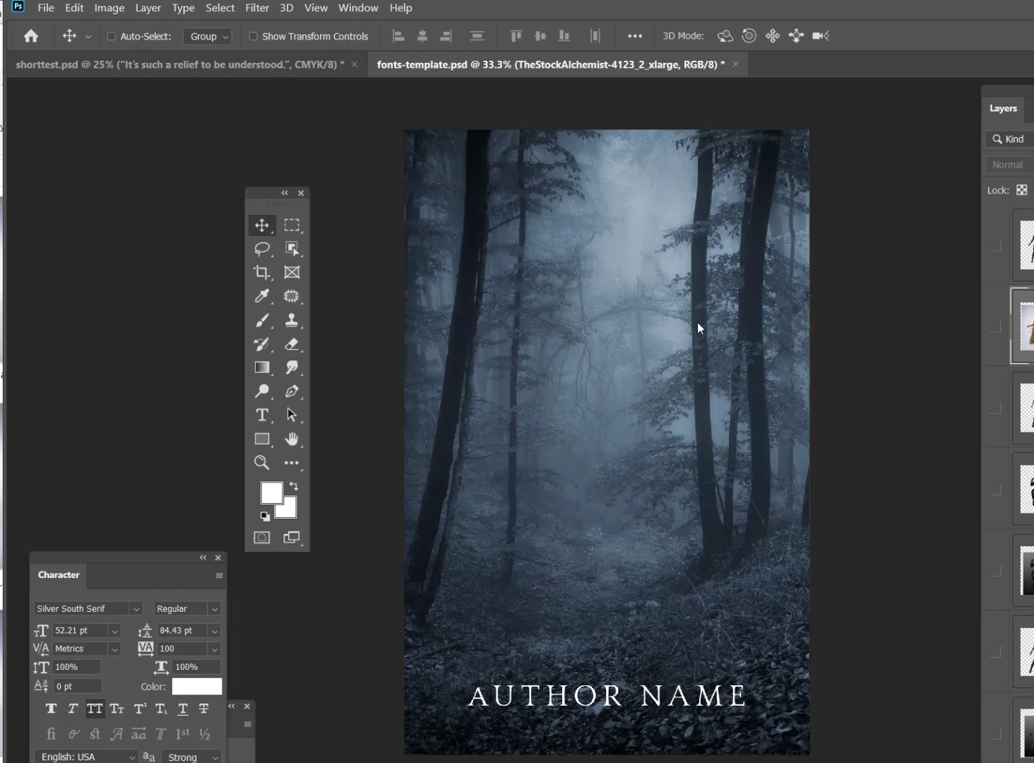
{"action": "scroll", "coordinate": [1007, 424], "scroll_direction": "down", "scroll_amount": 2}
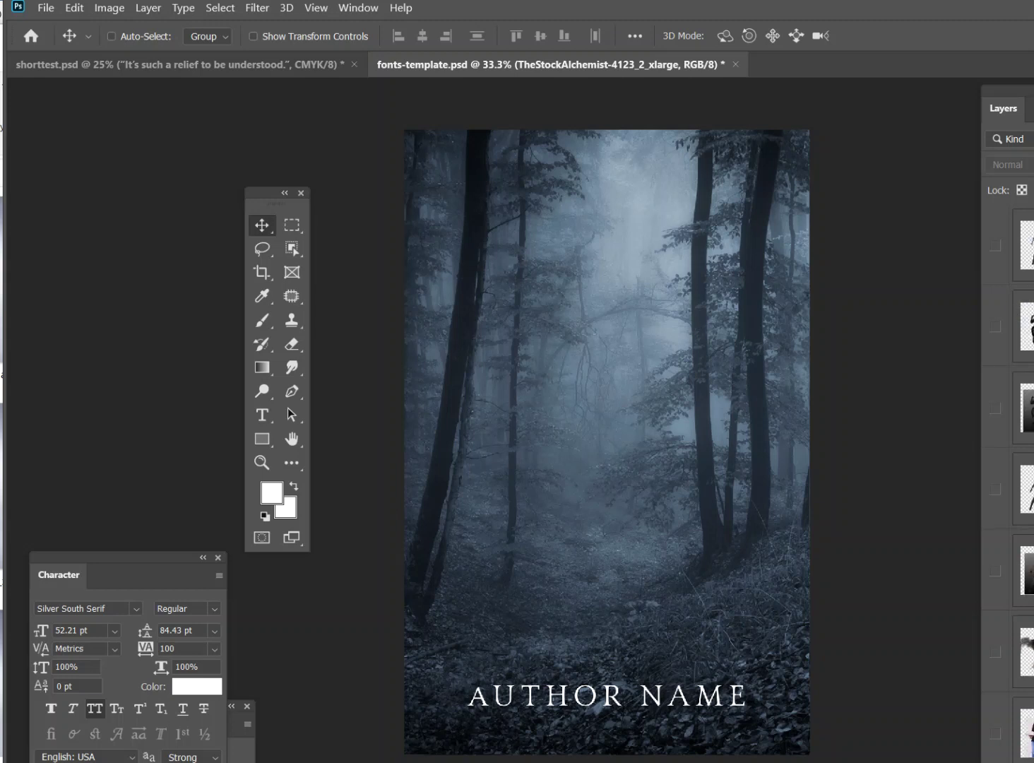
{"action": "left_click", "coordinate": [995, 489]}
{"action": "scroll", "coordinate": [1007, 402], "scroll_direction": "down", "scroll_amount": 2}
{"action": "left_click", "coordinate": [995, 327]}
{"action": "scroll", "coordinate": [1011, 424], "scroll_direction": "down", "scroll_amount": 2}
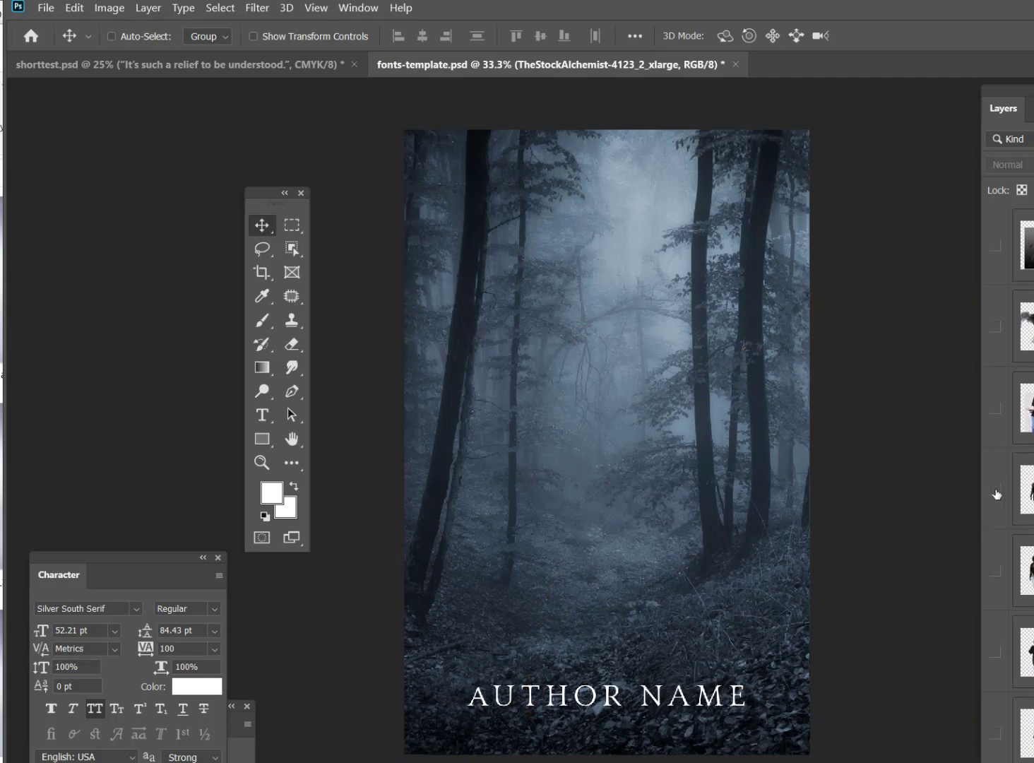
- Compare the blonde woman in the grey jacket, the woman in the dark jacket and the grey-haired woman in the black sweater, hiding each
{"action": "left_click", "coordinate": [996, 493]}
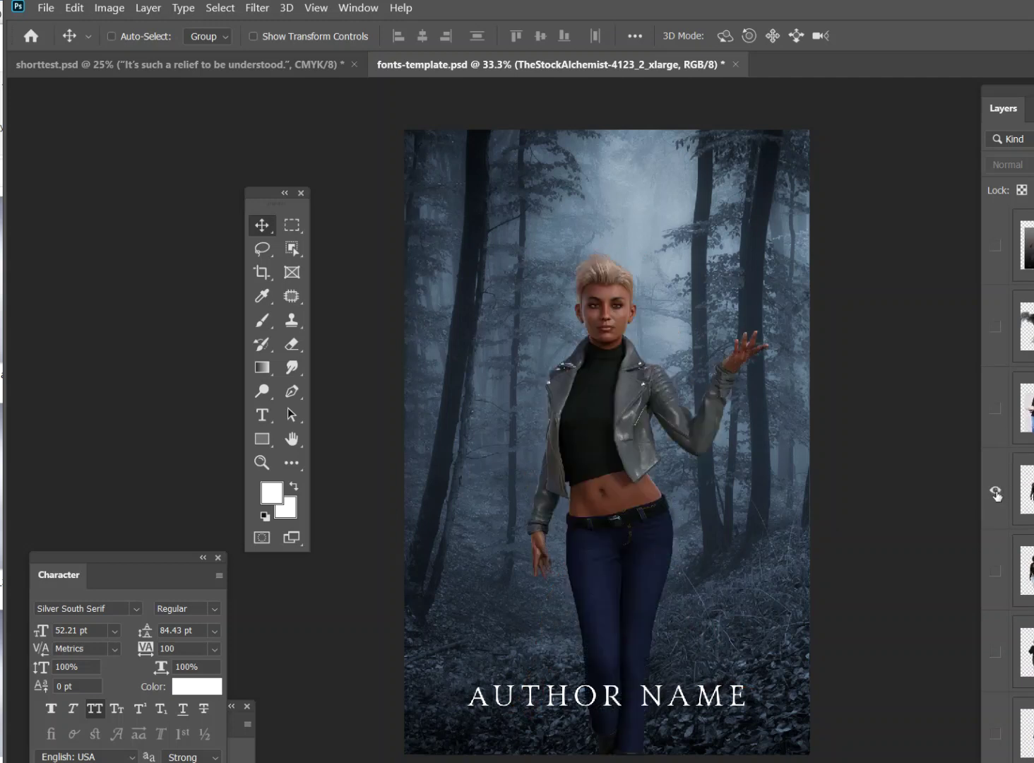
{"action": "left_click", "coordinate": [996, 494]}
{"action": "left_click", "coordinate": [996, 574]}
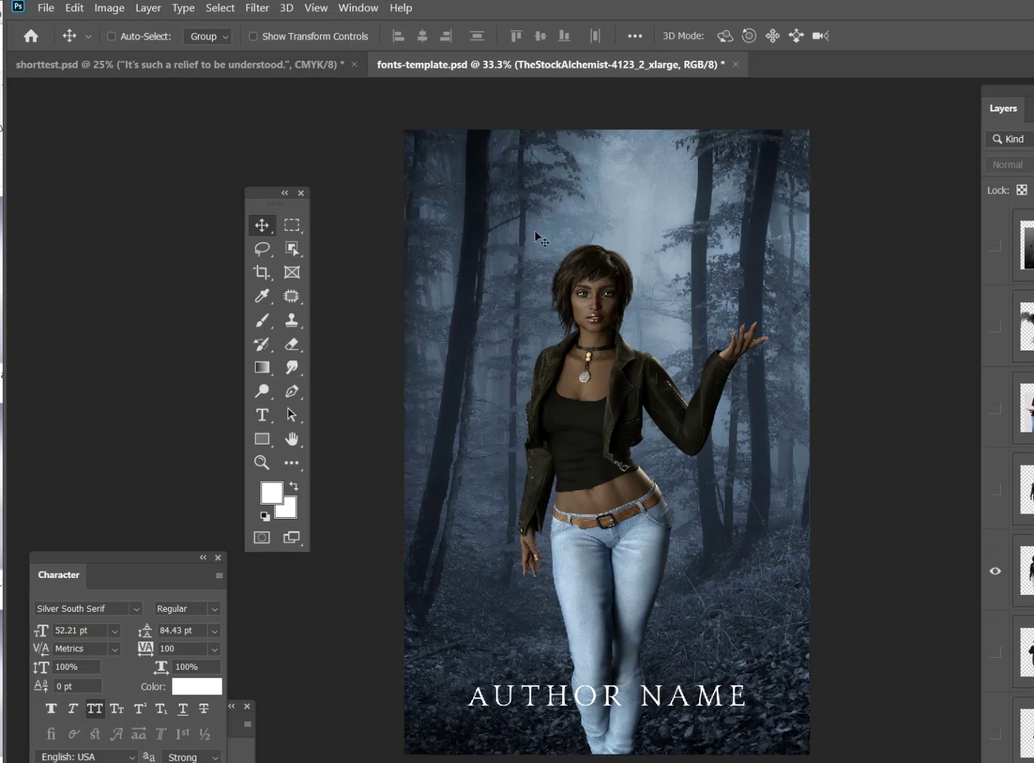
{"action": "left_click", "coordinate": [996, 571]}
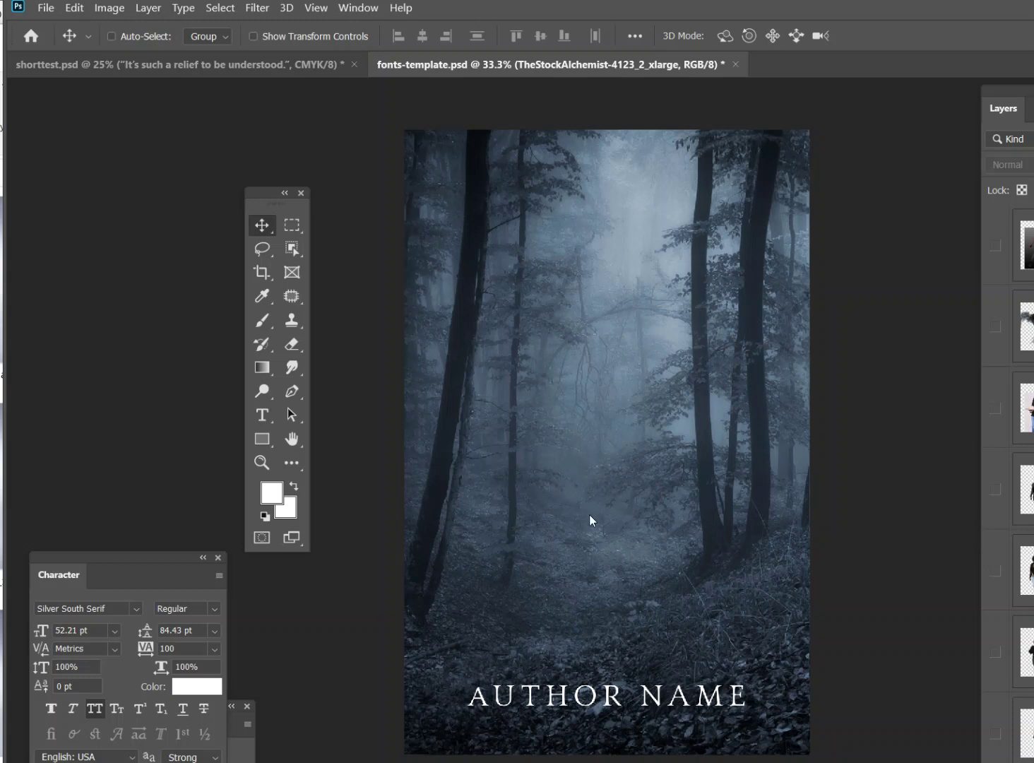
{"action": "left_click", "coordinate": [995, 656]}
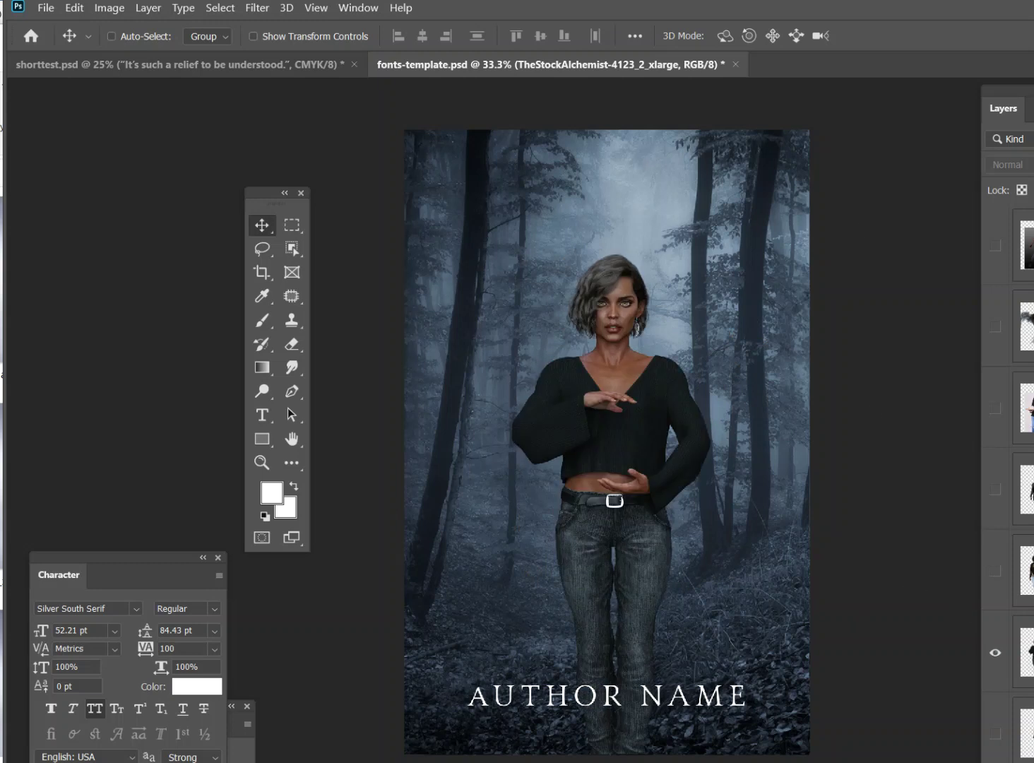
{"action": "left_click", "coordinate": [1017, 654]}
{"action": "left_click", "coordinate": [996, 653]}
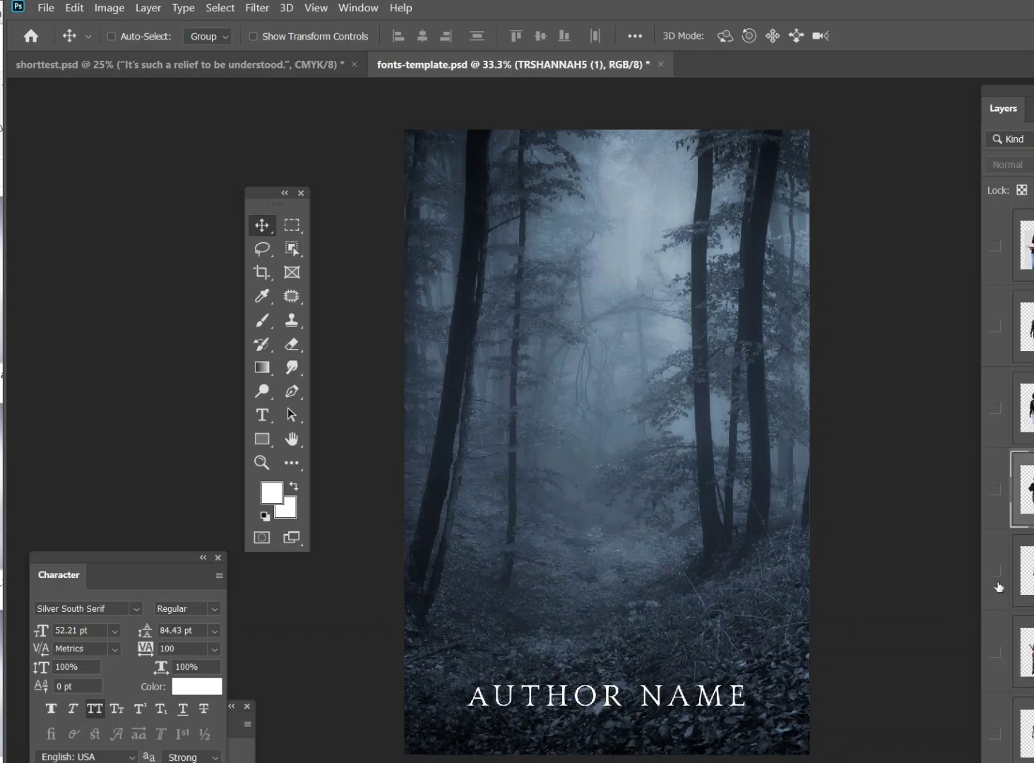
- Preview the next three hidden figure layers below the grey-haired woman one at a time, hiding each again
{"action": "left_click", "coordinate": [996, 583]}
{"action": "left_click", "coordinate": [995, 584]}
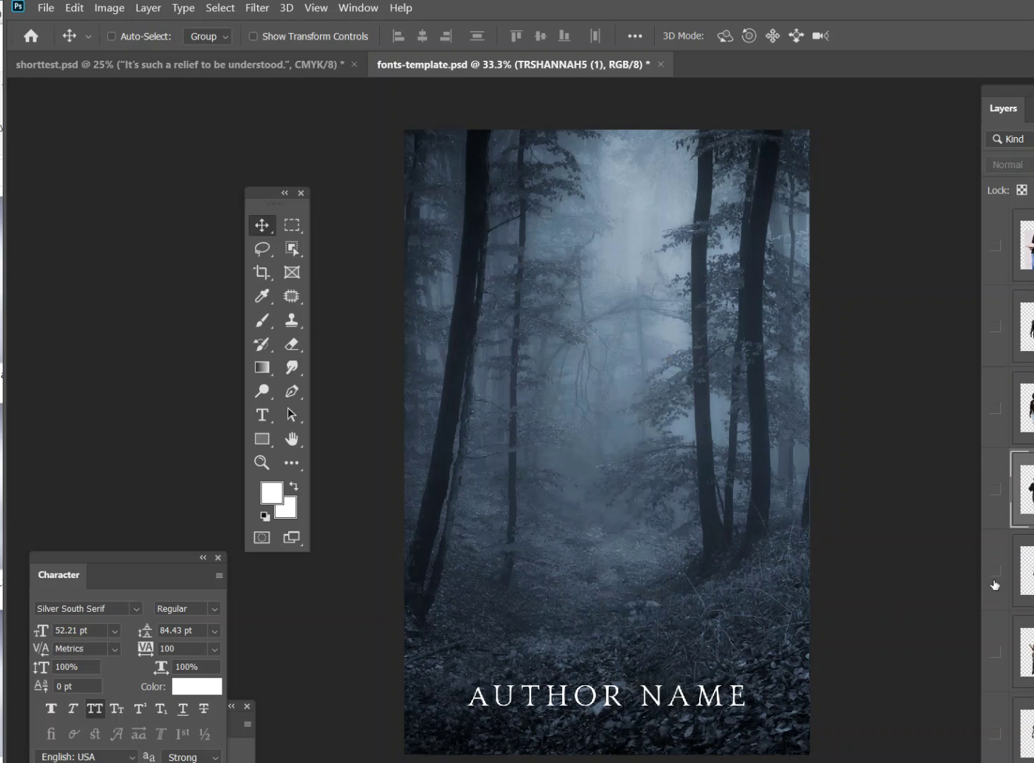
{"action": "left_click", "coordinate": [996, 654]}
{"action": "left_click", "coordinate": [997, 665]}
{"action": "scroll", "coordinate": [997, 665], "scroll_direction": "down", "scroll_amount": 2}
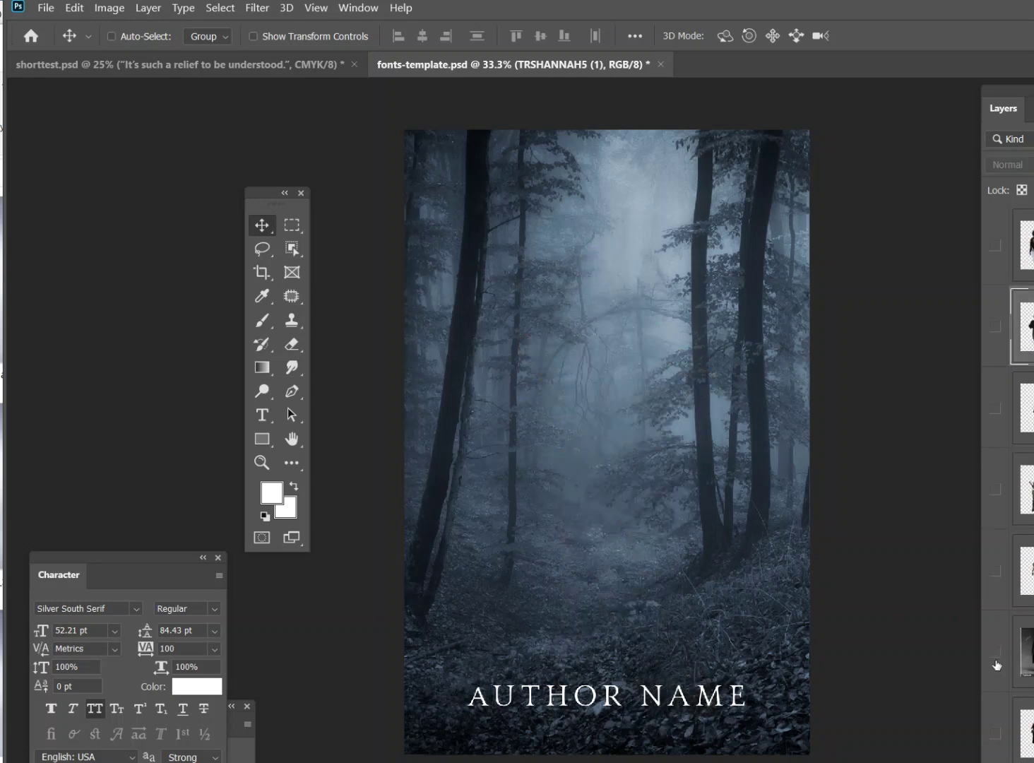
{"action": "left_click", "coordinate": [996, 571]}
{"action": "left_click", "coordinate": [997, 571]}
{"action": "scroll", "coordinate": [1017, 438], "scroll_direction": "down", "scroll_amount": 1}
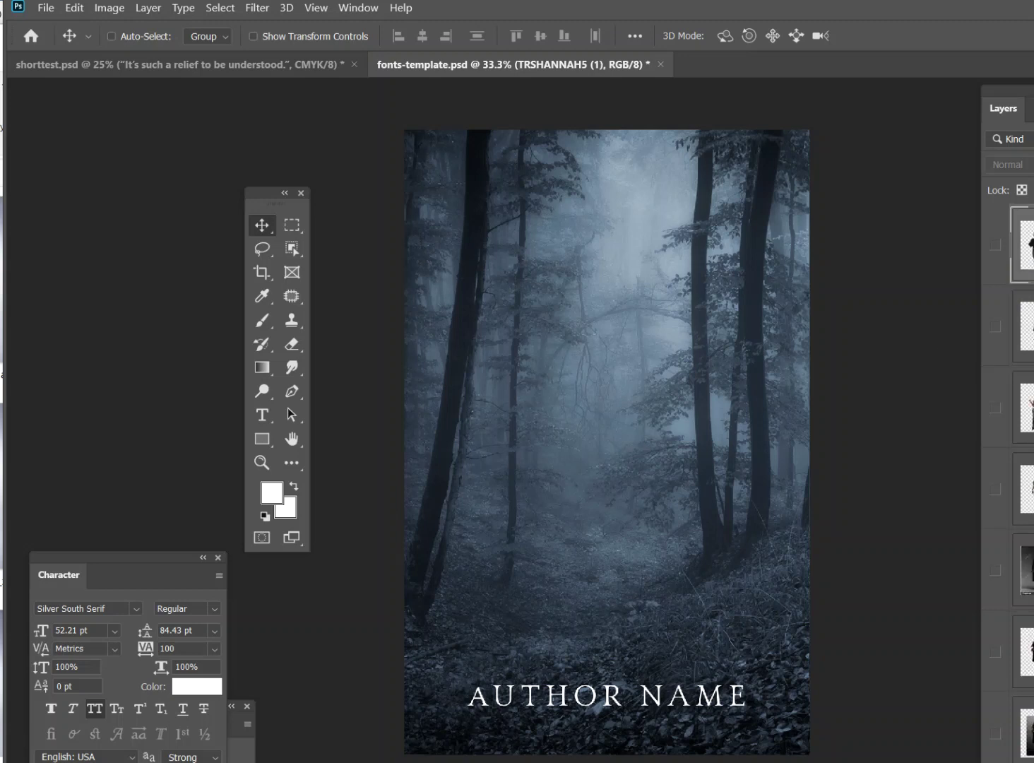
- View the curly-haired woman in the long black coat on her grey backdrop, then hide her image
{"action": "left_click", "coordinate": [996, 574]}
{"action": "left_click", "coordinate": [995, 574]}
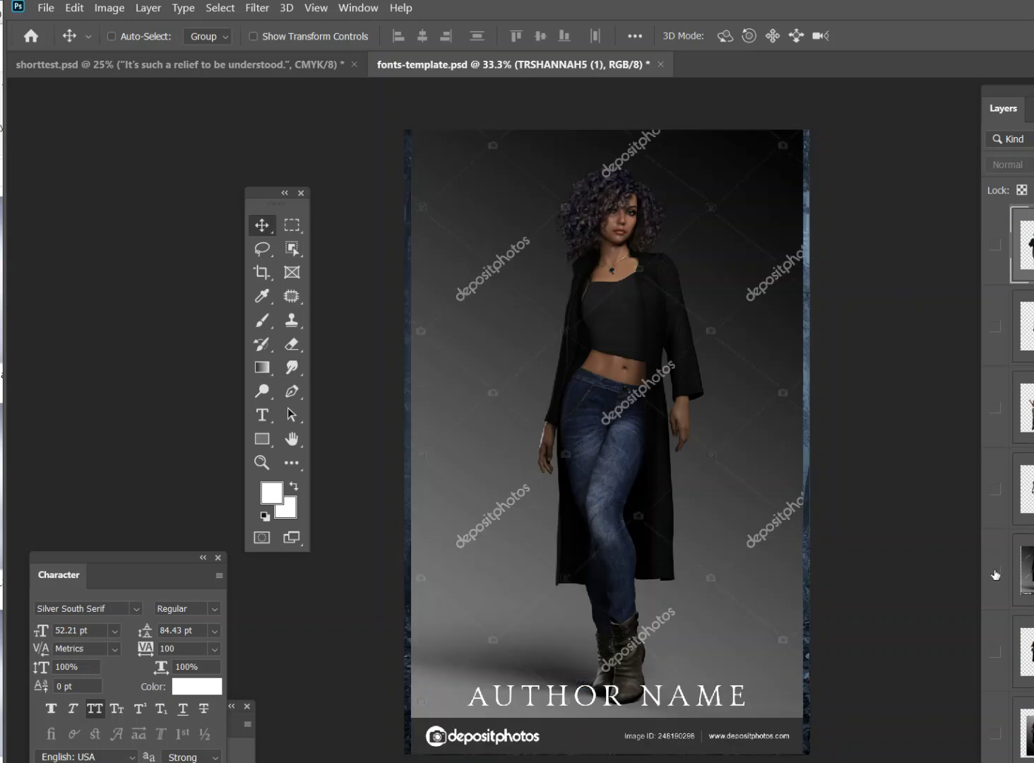
{"action": "left_click", "coordinate": [996, 574]}
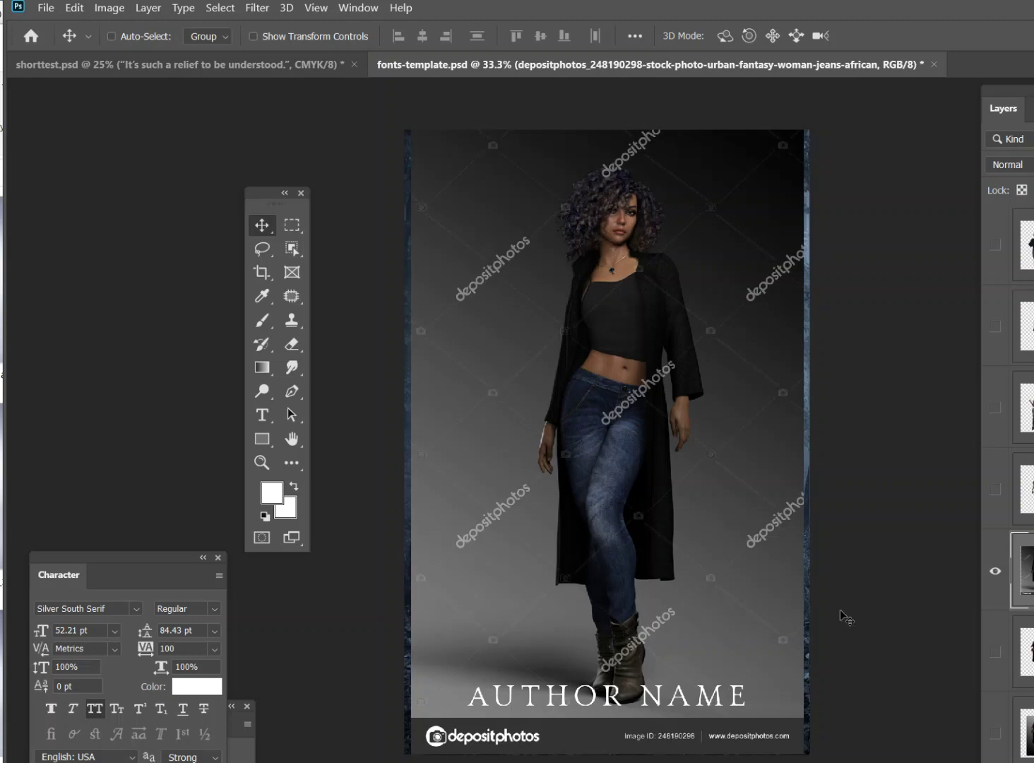
{"action": "left_click", "coordinate": [1002, 578]}
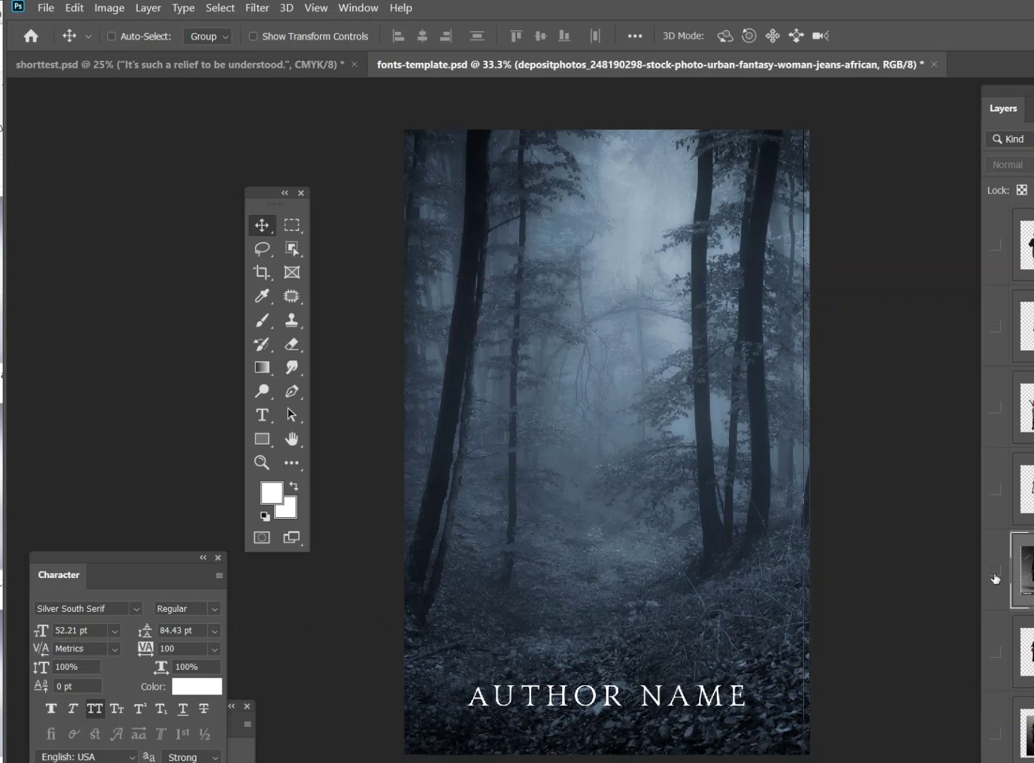
- View the next figure cut-out and the braided woman in black leather with red belts, hiding each after viewing
{"action": "key", "text": "ctrl+]"}
{"action": "key", "text": "ctrl+]"}
{"action": "key", "text": "ctrl+]"}
{"action": "key", "text": "ctrl+]"}
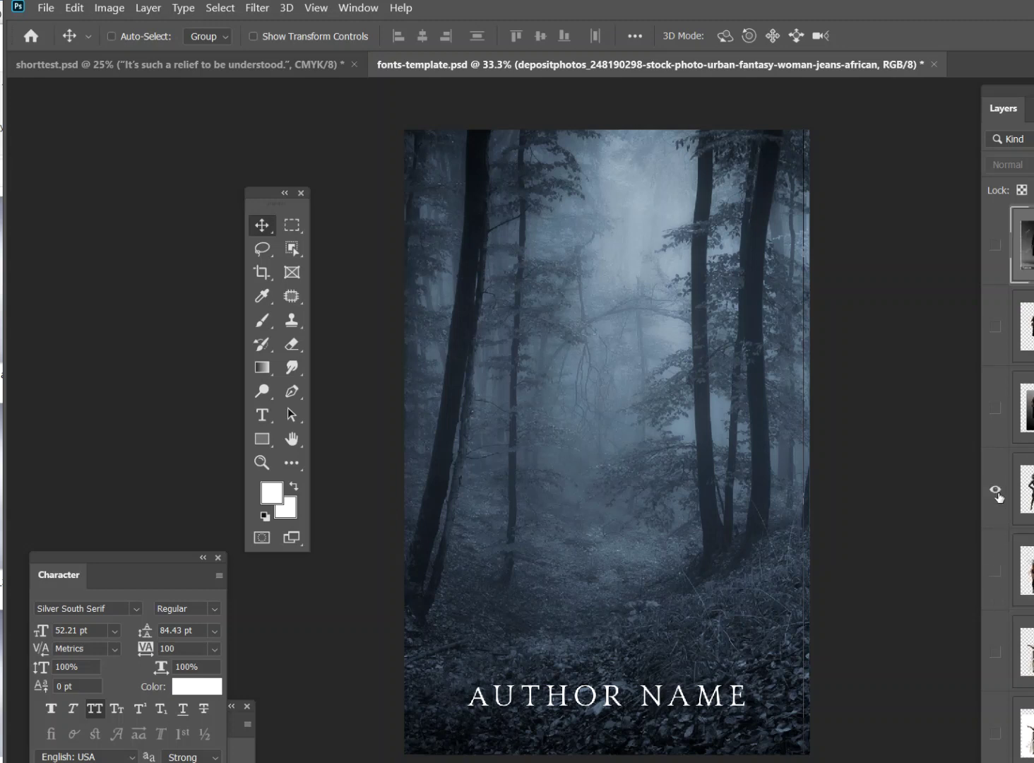
{"action": "left_click", "coordinate": [998, 494]}
{"action": "left_click", "coordinate": [997, 494]}
{"action": "left_click", "coordinate": [1002, 569]}
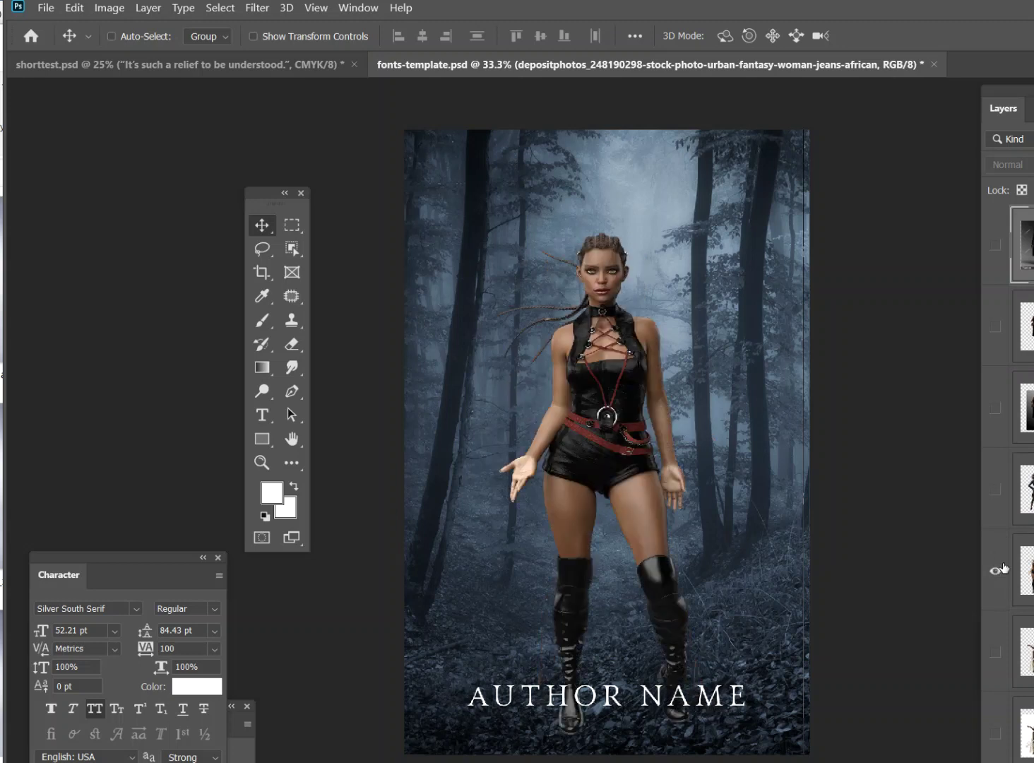
{"action": "left_click", "coordinate": [1003, 568]}
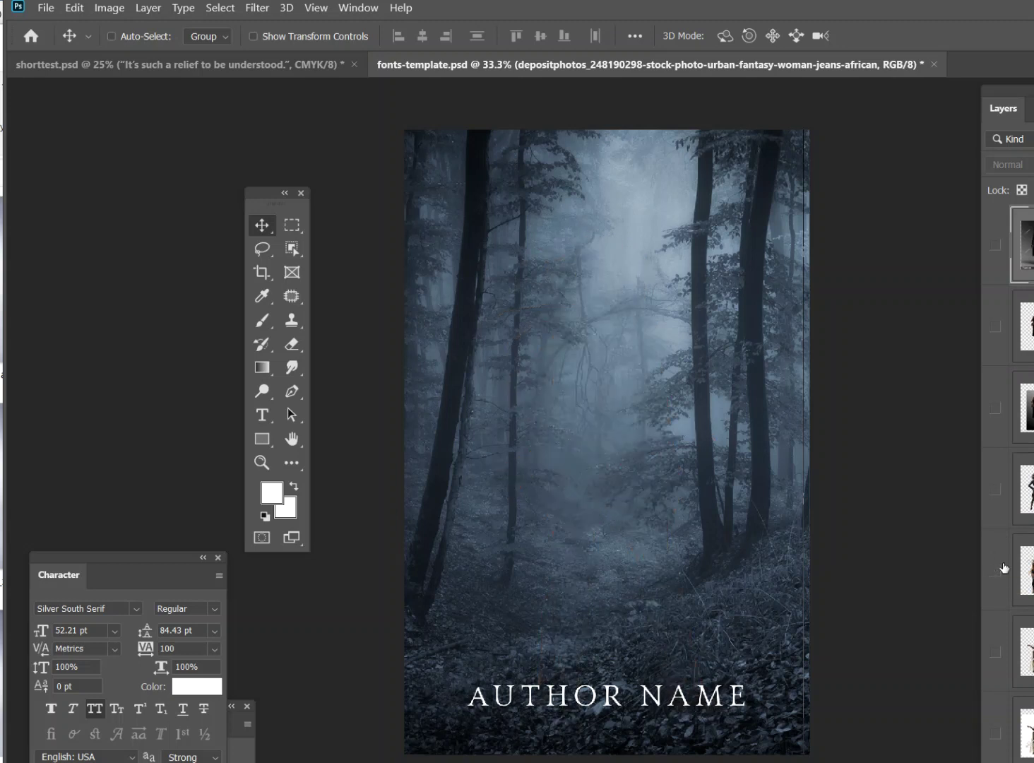
- View the sword-bearing woman in the pale gold dress against the forest, then hide her
{"action": "left_click", "coordinate": [998, 661]}
{"action": "left_click", "coordinate": [999, 662]}
{"action": "left_click", "coordinate": [997, 572]}
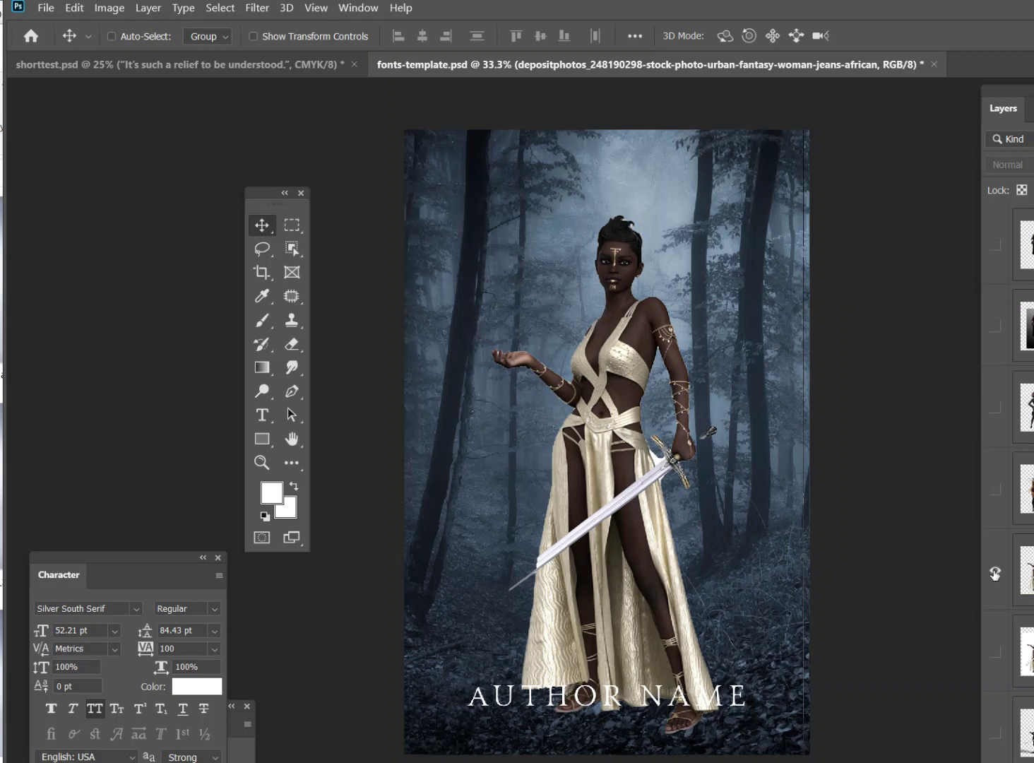
{"action": "left_click", "coordinate": [995, 574]}
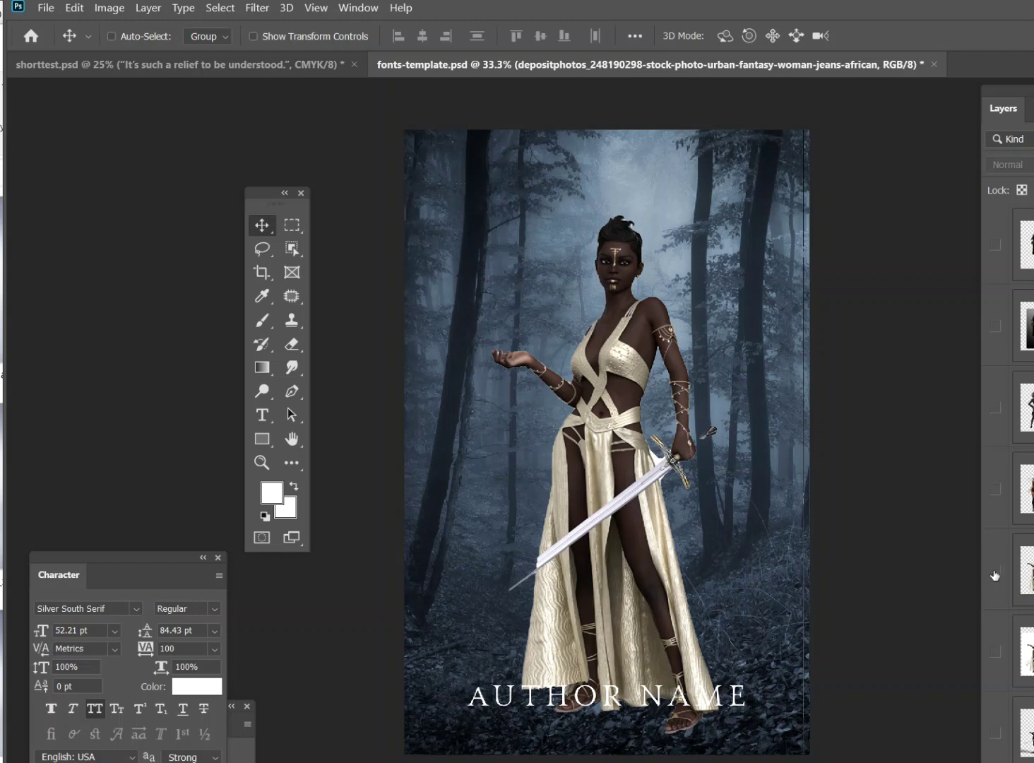